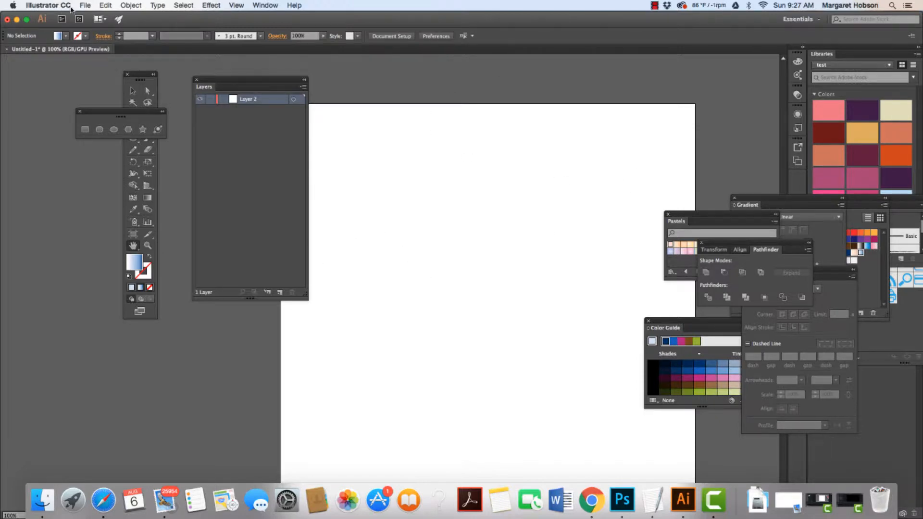
Place the scissors.jpg image from the Desktop onto the artboard.
left_click(85, 4)
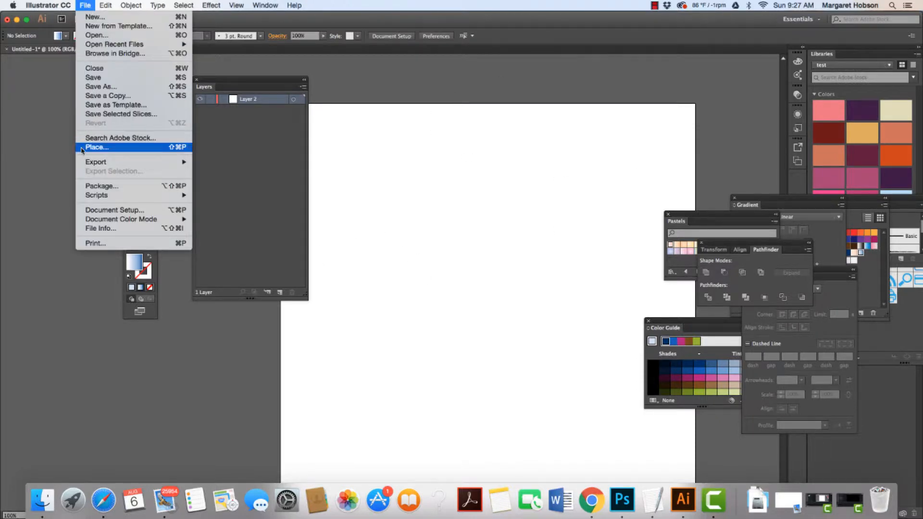
left_click(97, 147)
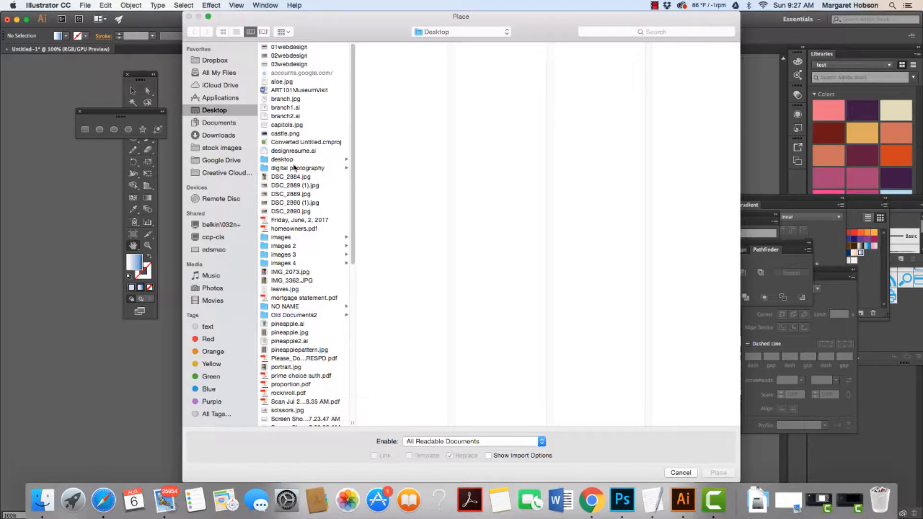
left_click_drag(355, 200, 354, 319)
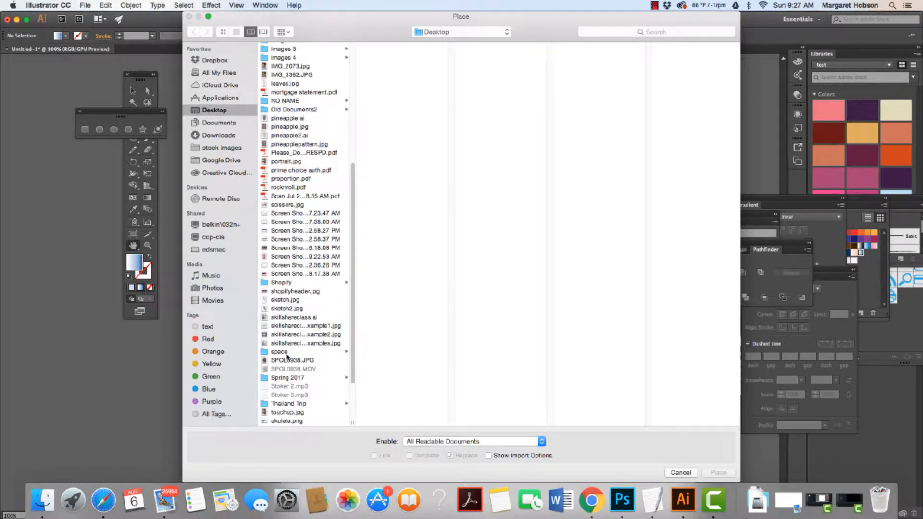
left_click(281, 206)
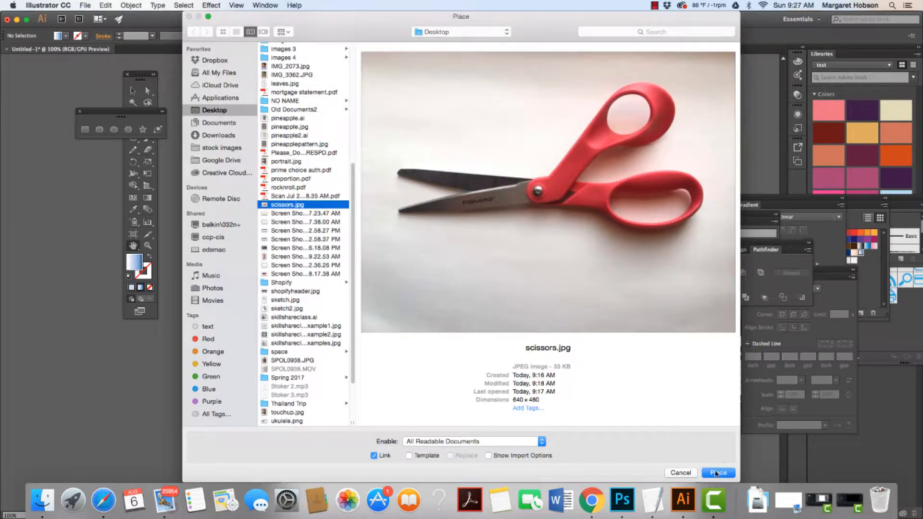
left_click(718, 472)
left_click(477, 218)
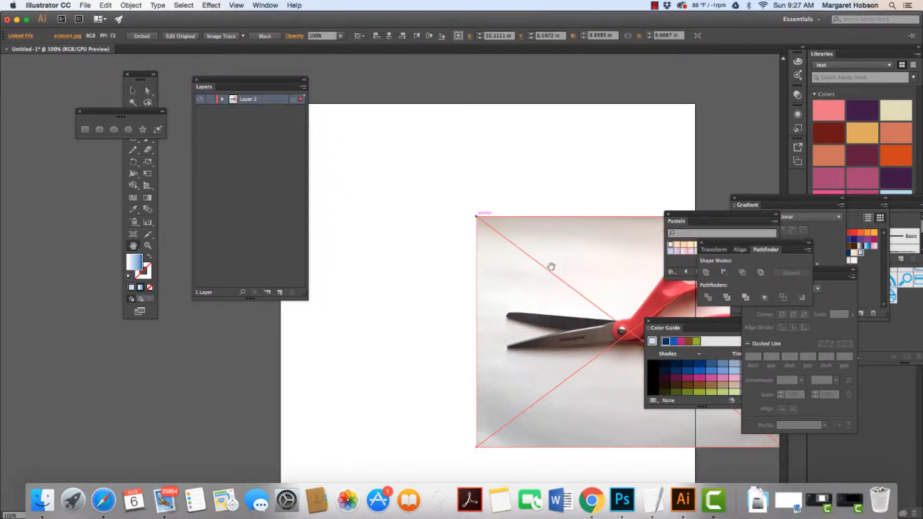
Move the placed image onto the artboard and enlarge it slightly.
left_click(132, 90)
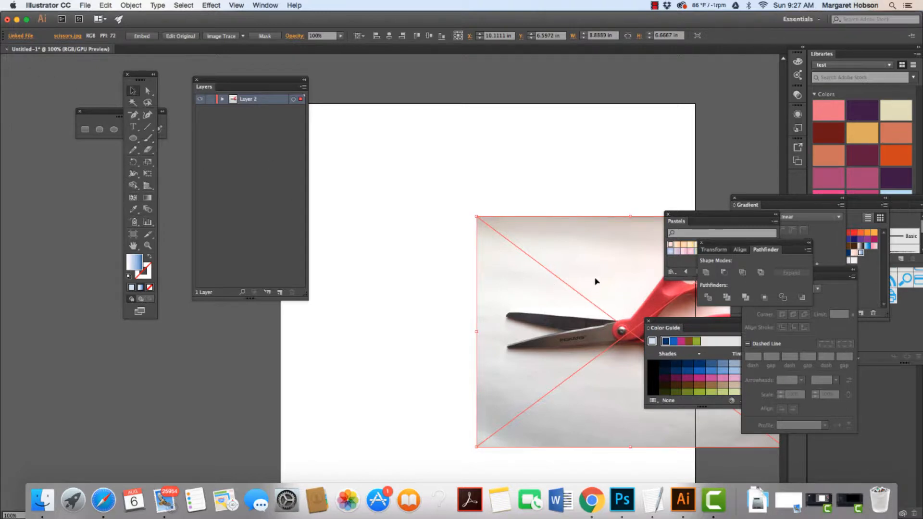
left_click_drag(596, 279, 461, 236)
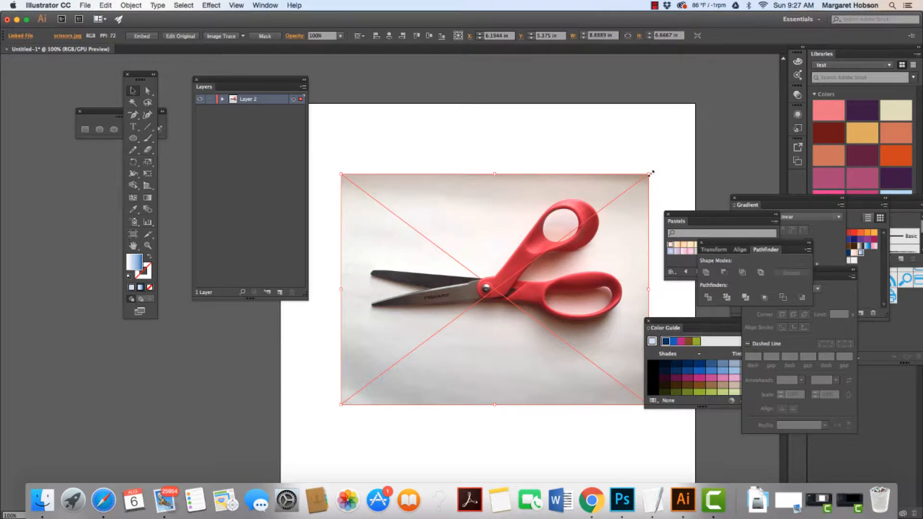
left_click_drag(649, 174, 654, 150)
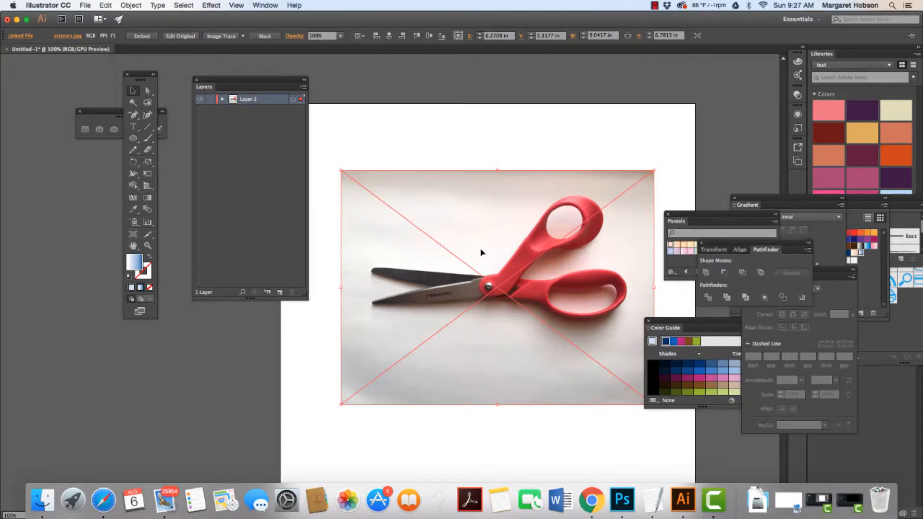
left_click_drag(481, 253, 482, 206)
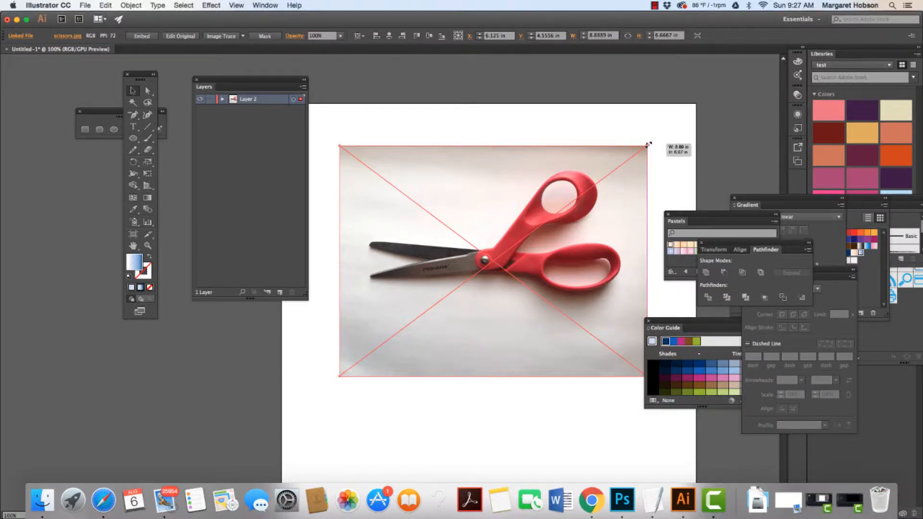
Undo a scale-down of the image and nudge the image slightly left on the artboard.
left_click_drag(647, 144, 536, 212)
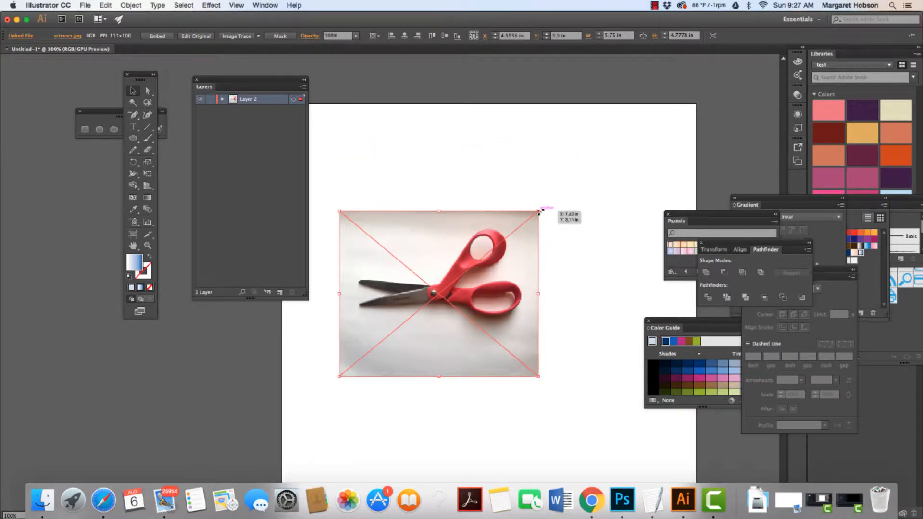
key("ctrl+z")
key("ctrl+z")
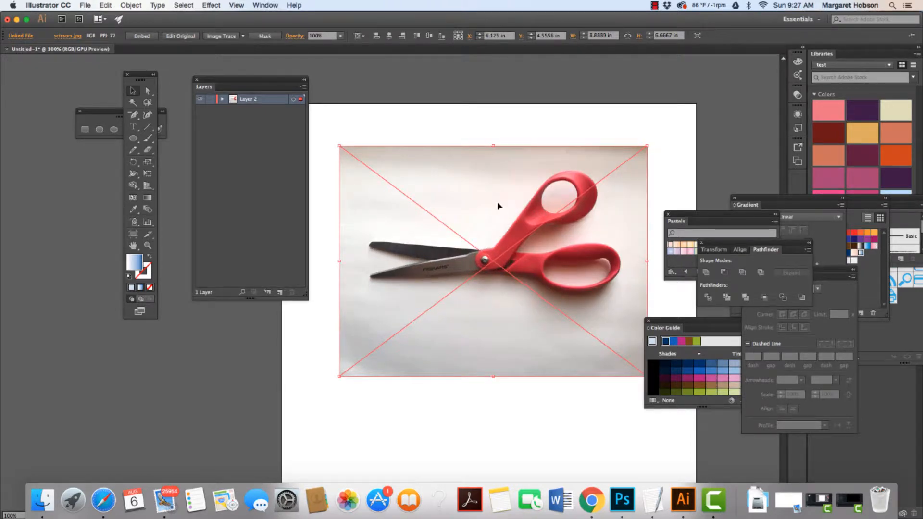
left_click_drag(494, 182, 457, 208)
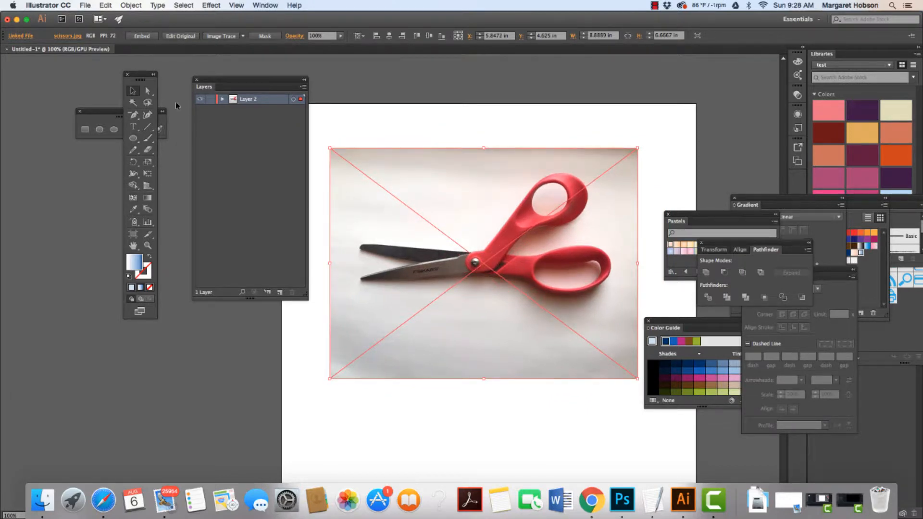
Turn on Dim Images at 50% in Layer 2's layer options.
double_click(273, 102)
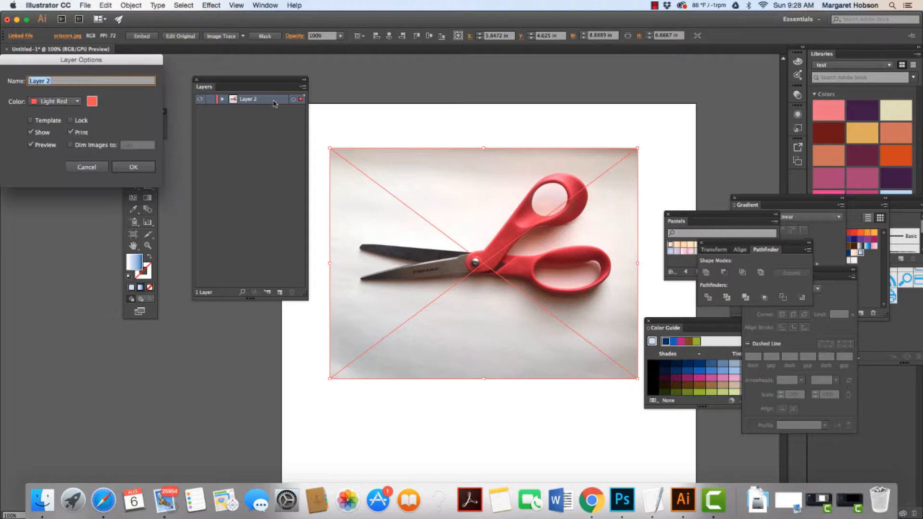
left_click(70, 145)
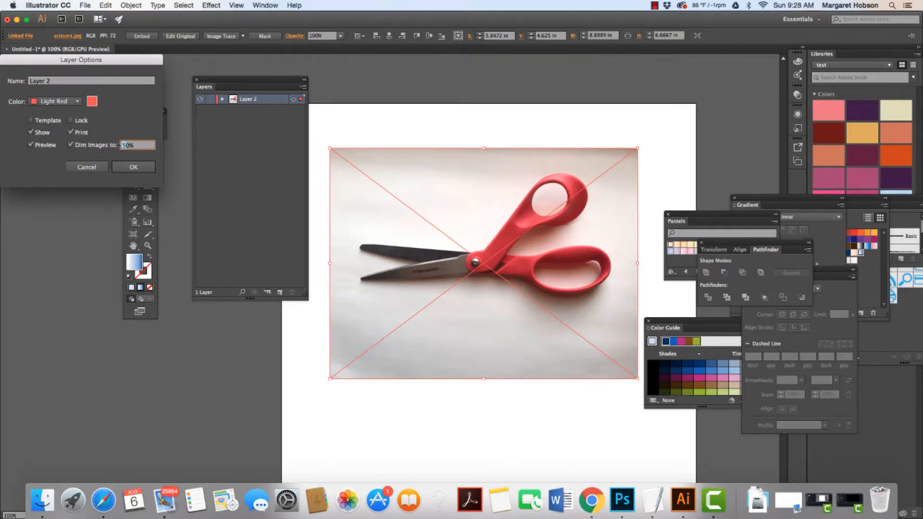
left_click(129, 166)
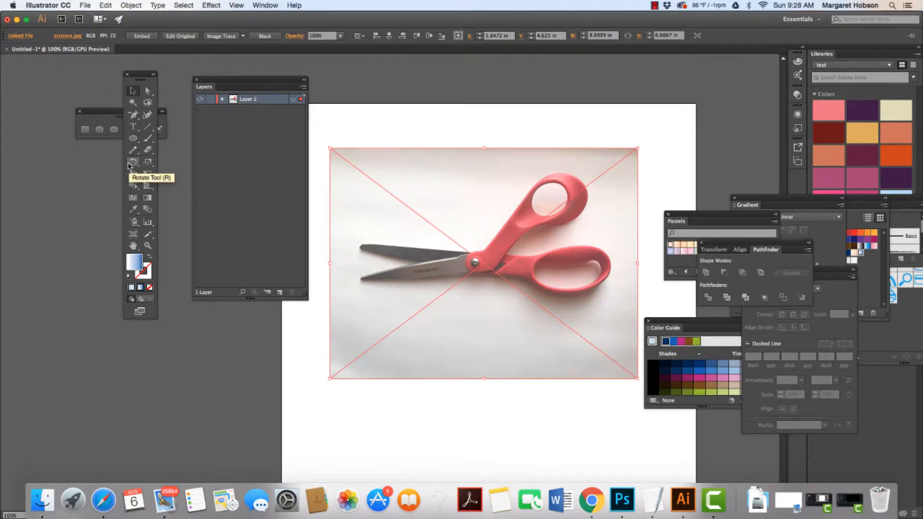
Set Layer 2's image dimming to 100% in its layer options.
double_click(278, 103)
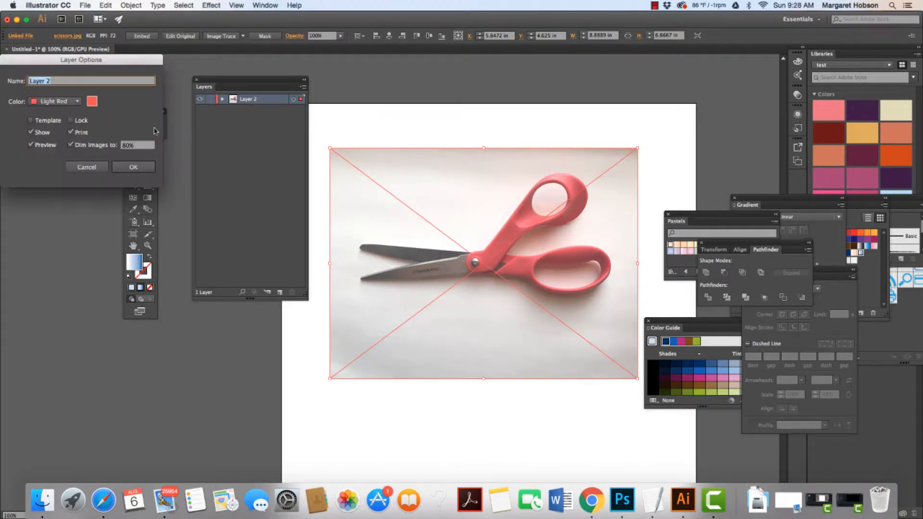
left_click(126, 145)
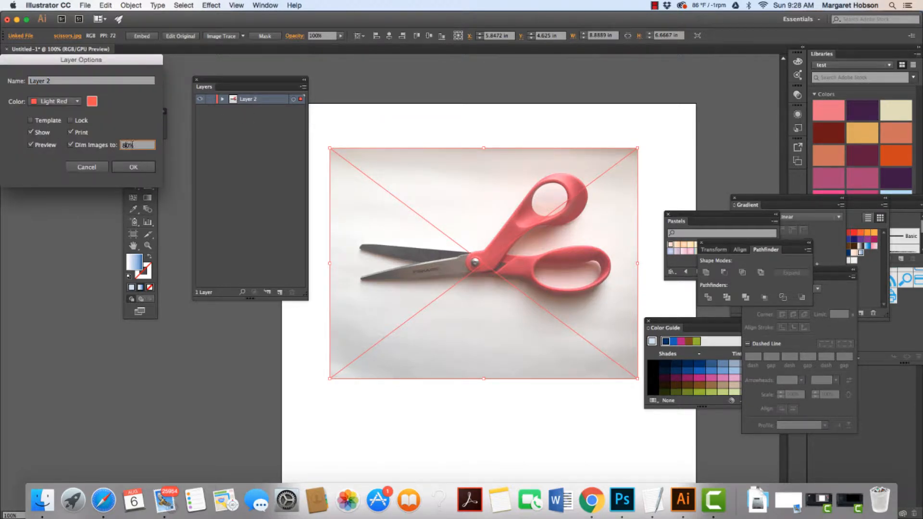
left_click_drag(134, 145, 113, 145)
type("100")
left_click(133, 167)
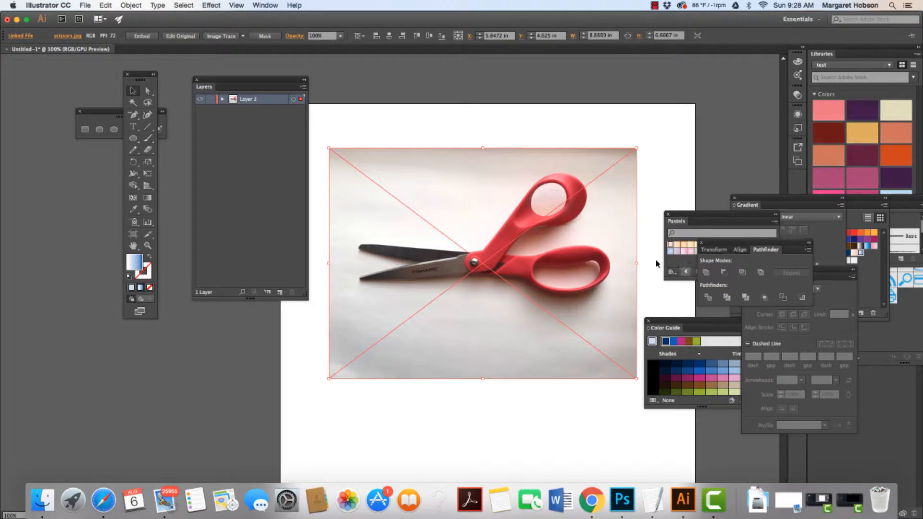
left_click(654, 5)
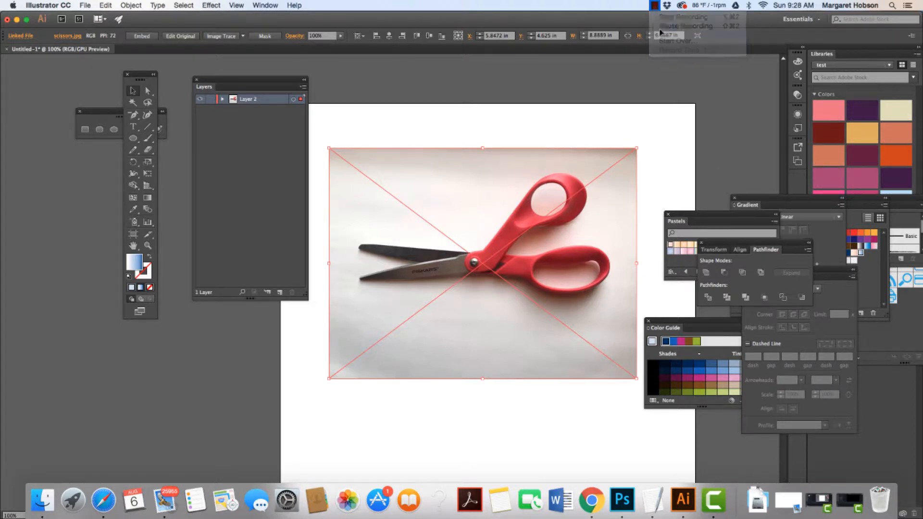
left_click(472, 126)
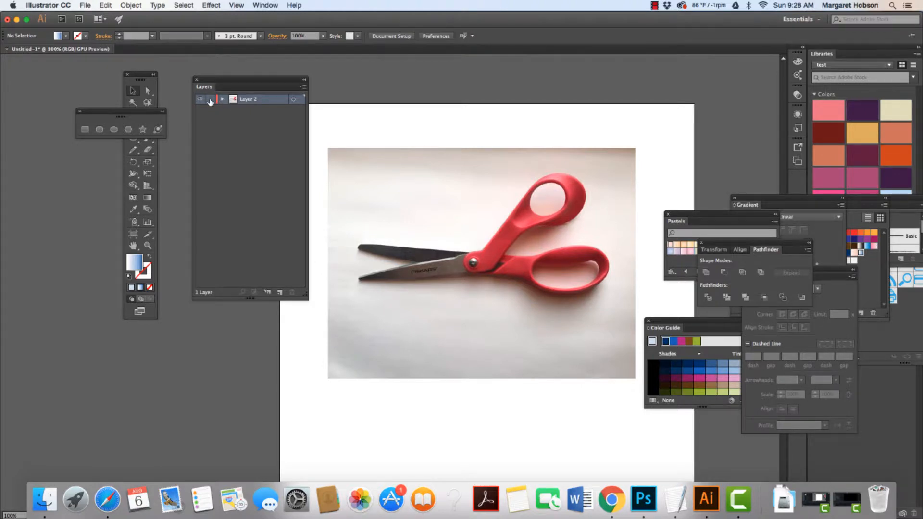
Make Layer 2 a template layer with images dimmed to 8%.
double_click(277, 103)
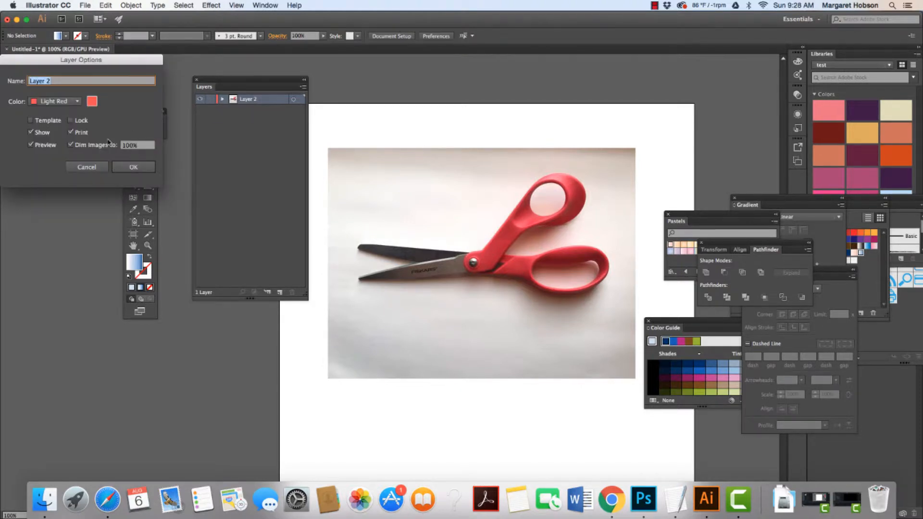
left_click(129, 147)
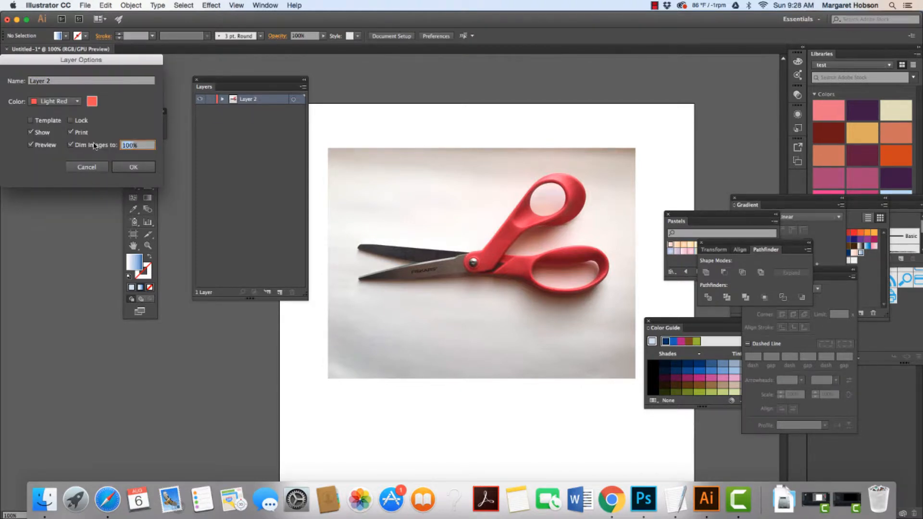
type("8%")
left_click(30, 120)
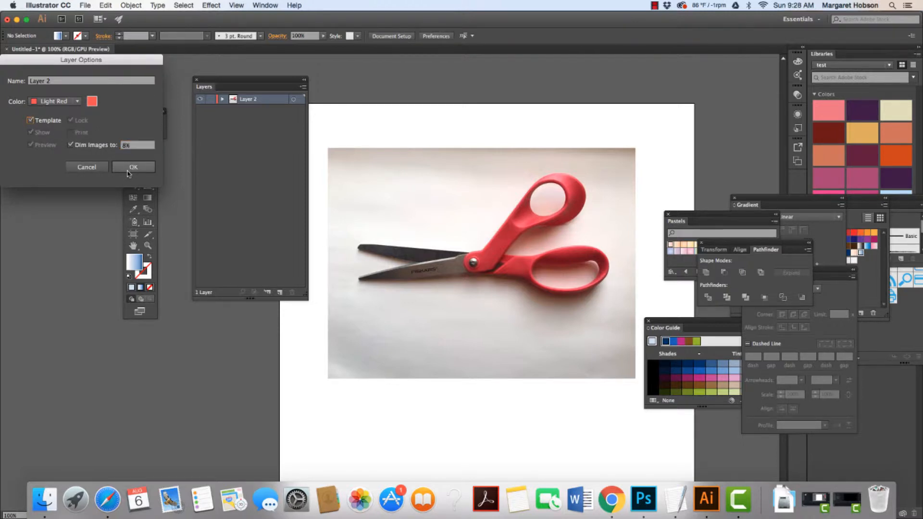
left_click(131, 169)
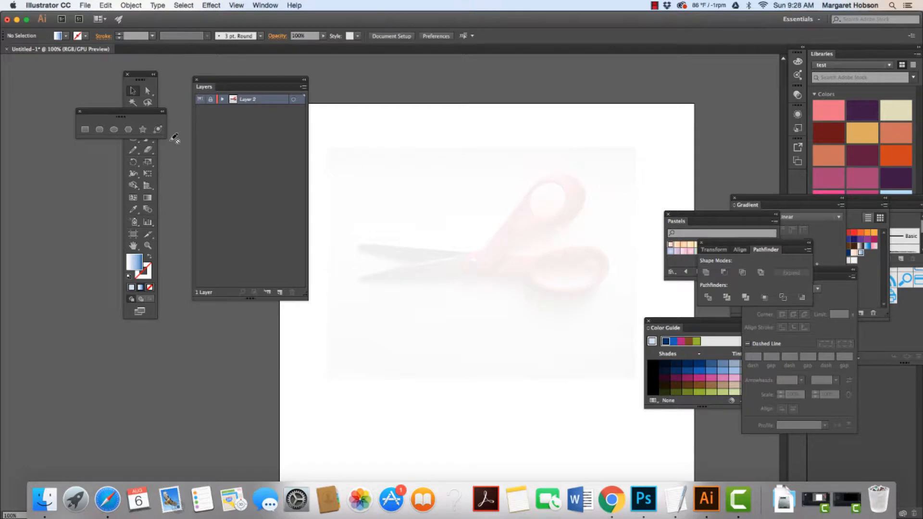
Reopen Layer 2's options and change the Dim Images percentage.
double_click(282, 100)
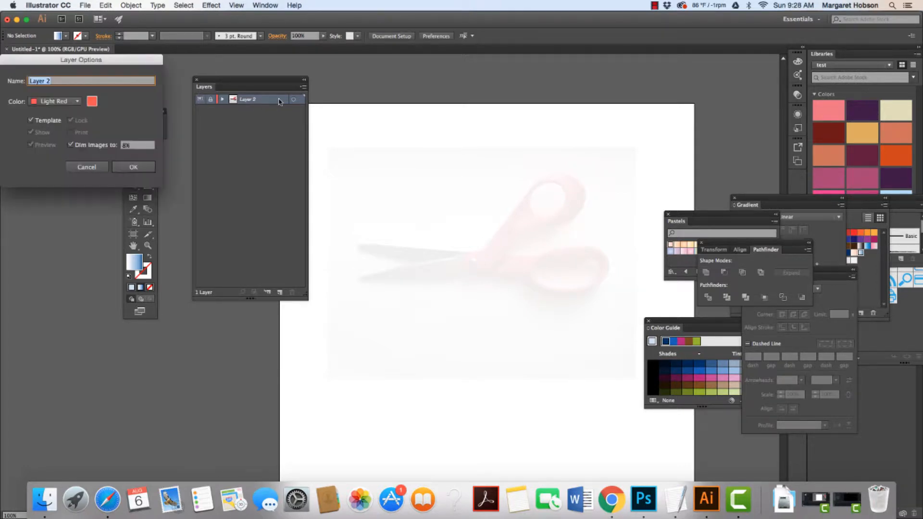
left_click(126, 146)
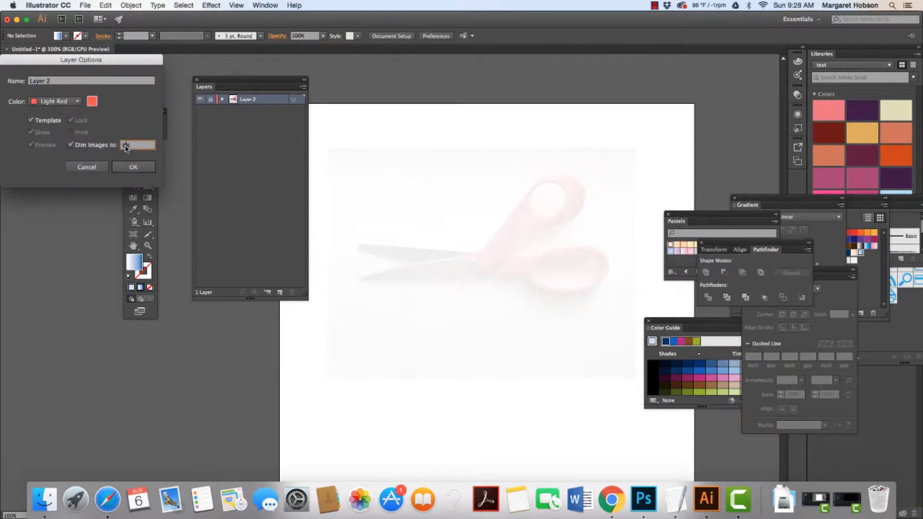
left_click(134, 167)
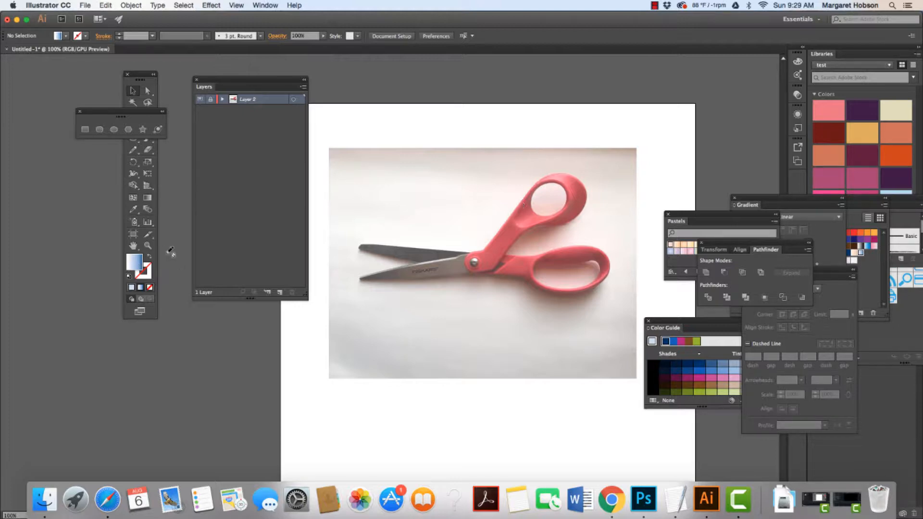
Add a new layer above the template layer and zoom in on the scissors blade.
left_click(280, 293)
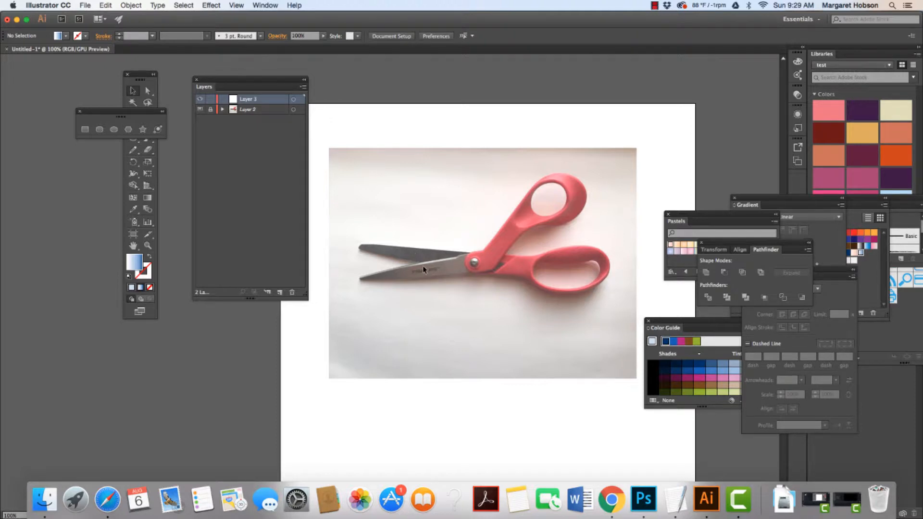
key("super+equal")
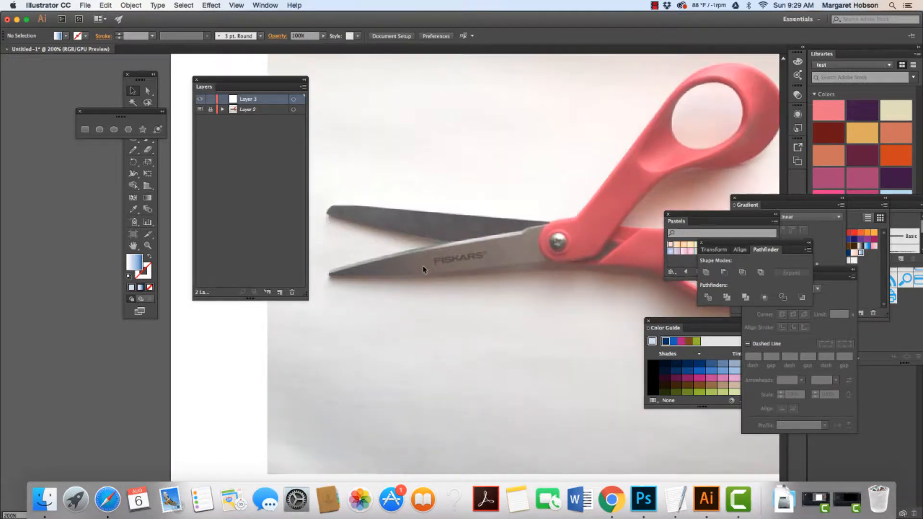
key("super+equal")
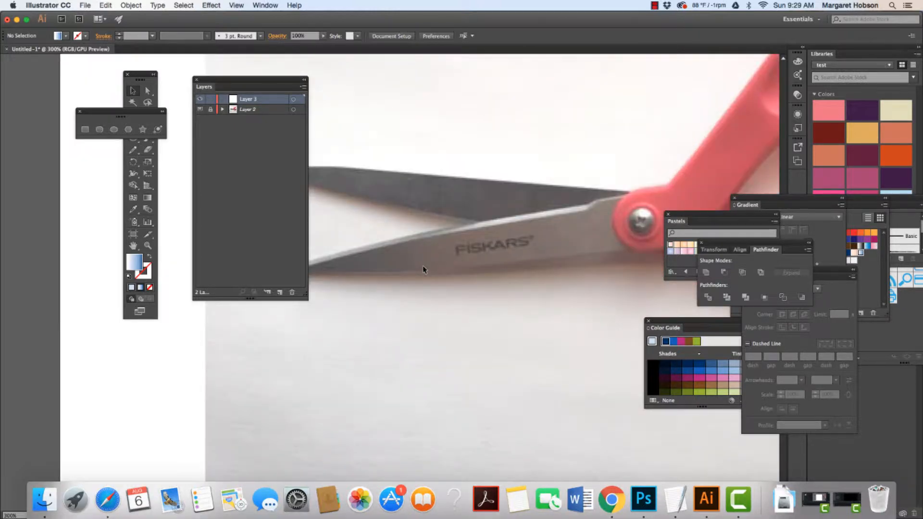
key("h")
left_click_drag(422, 266, 456, 240)
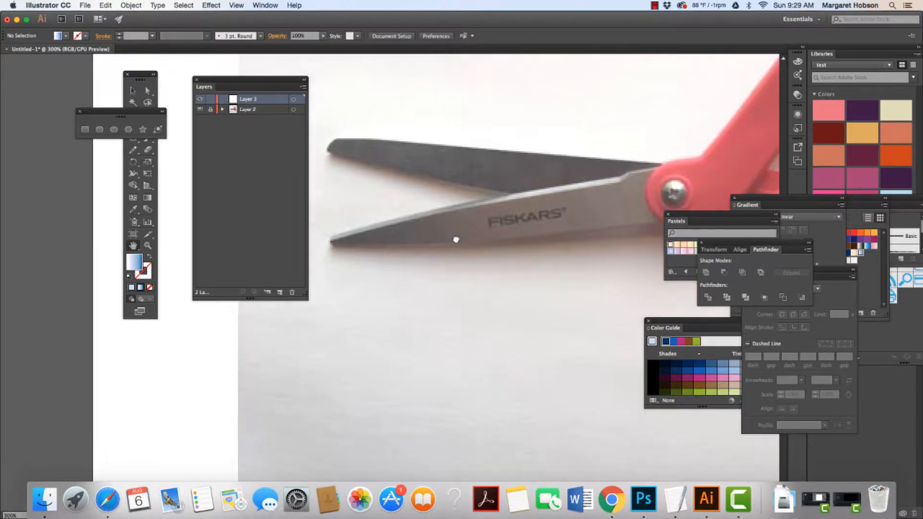
key("super+minus")
key("super+minus")
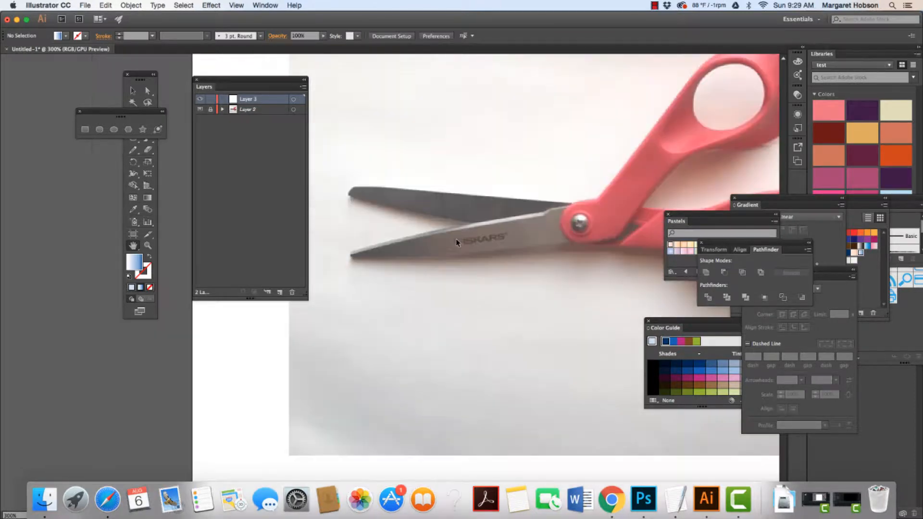
key("super+plus")
key("super+plus")
key("super+plus")
key("super+plus")
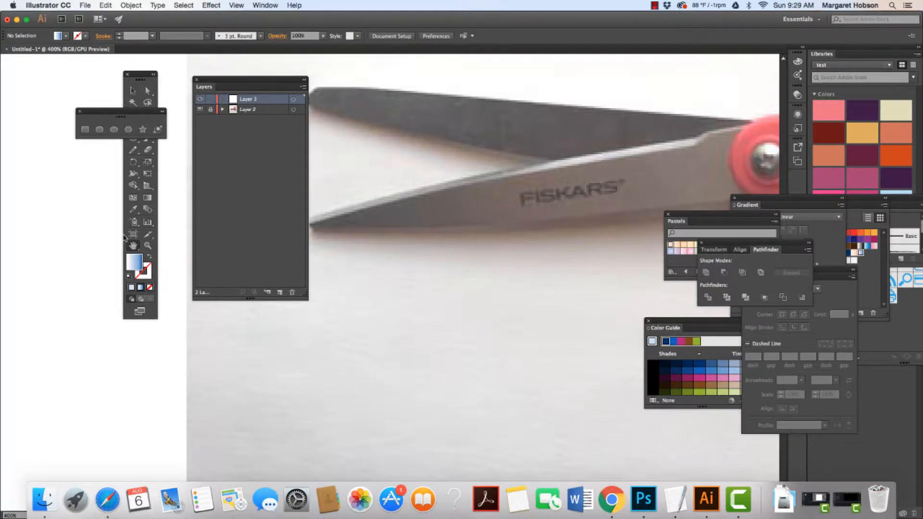
scroll(470, 251, "up", 3)
scroll(440, 208, "down", 3)
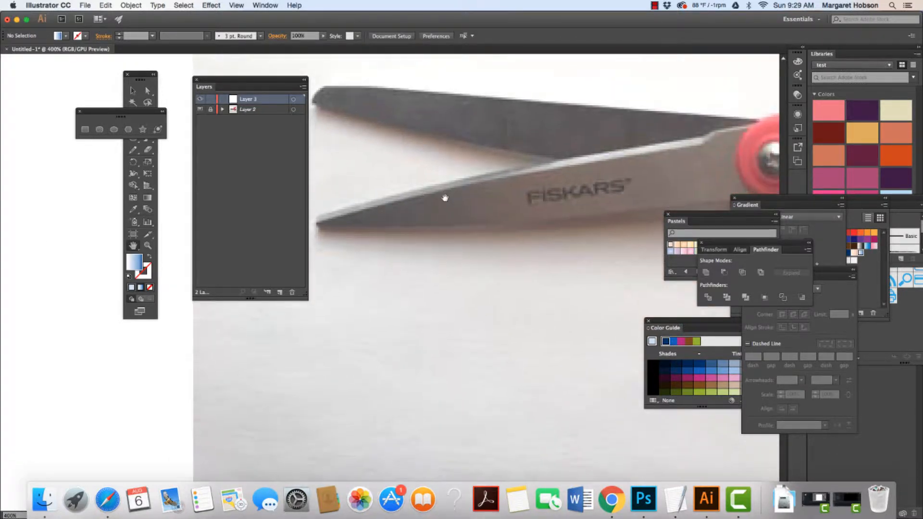
Move the Pastels, Gradient and Color Guide panels aside to the right edge of the workspace.
left_click(680, 221)
left_click_drag(693, 217, 824, 323)
left_click_drag(748, 199, 853, 271)
left_click_drag(680, 323, 860, 405)
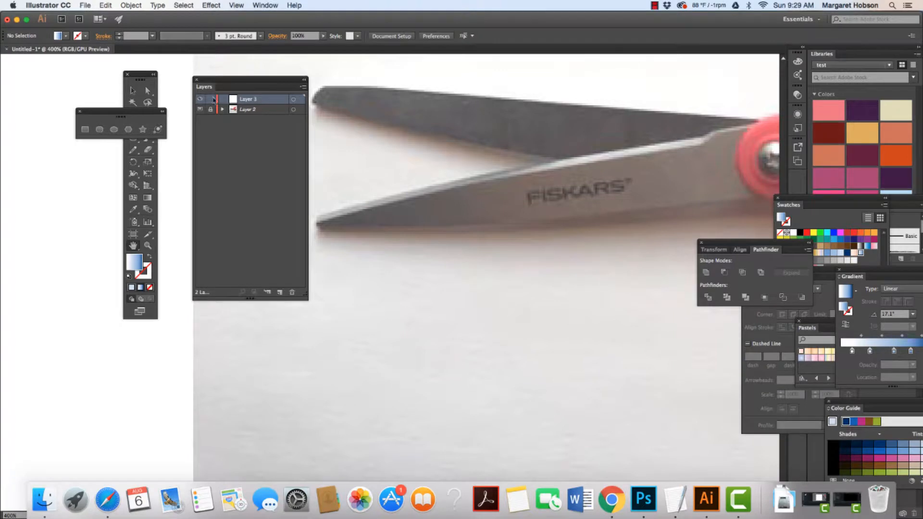
Move the Layers panel beside the tools panel on the left side of the workspace.
left_click_drag(229, 79, 78, 176)
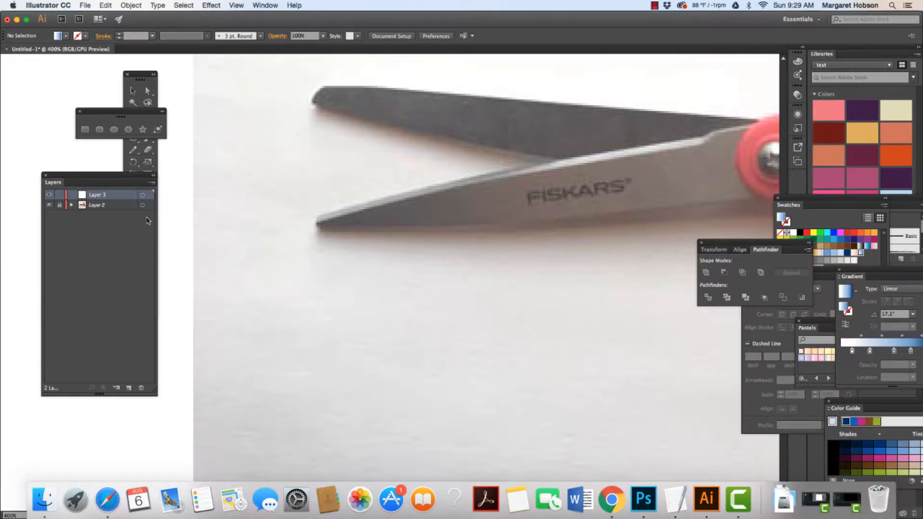
left_click(138, 78)
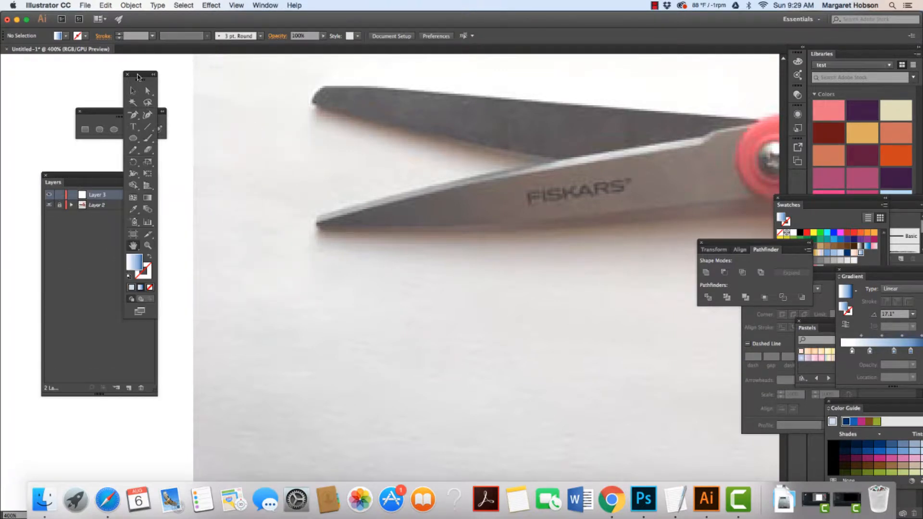
Trace the lower scissors blade as a closed outline with the Pencil tool on the new layer.
left_click(134, 151)
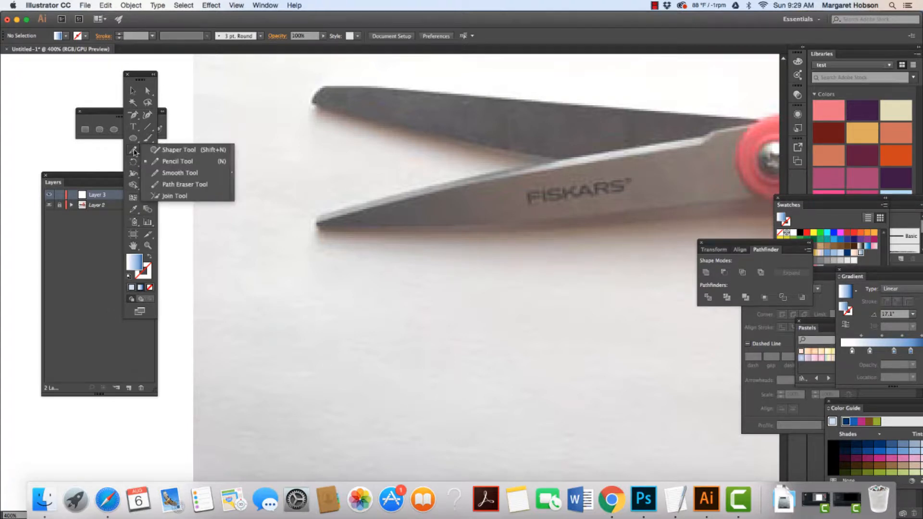
left_click(161, 162)
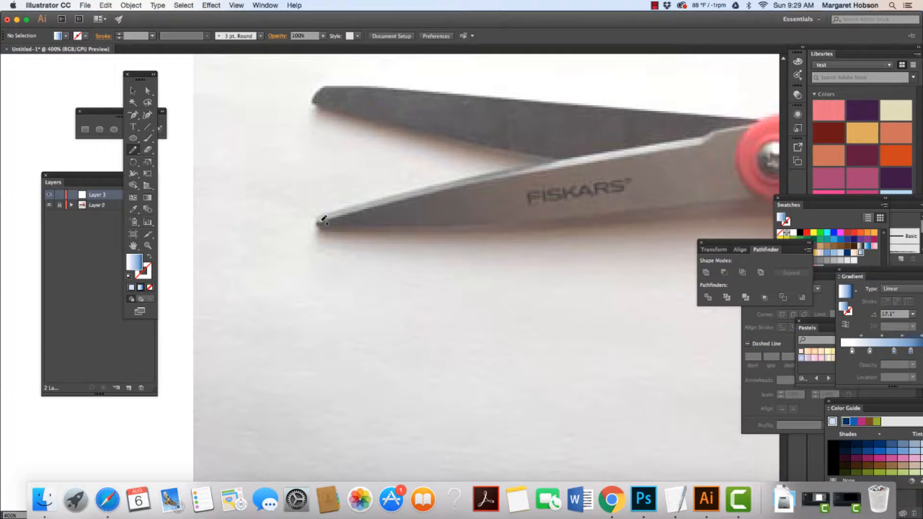
mouse_move(322, 220)
left_mouse_down()
mouse_move(707, 141)
mouse_move(747, 129)
left_mouse_up()
mouse_move(754, 196)
left_mouse_down()
mouse_move(479, 227)
mouse_move(320, 224)
left_mouse_up()
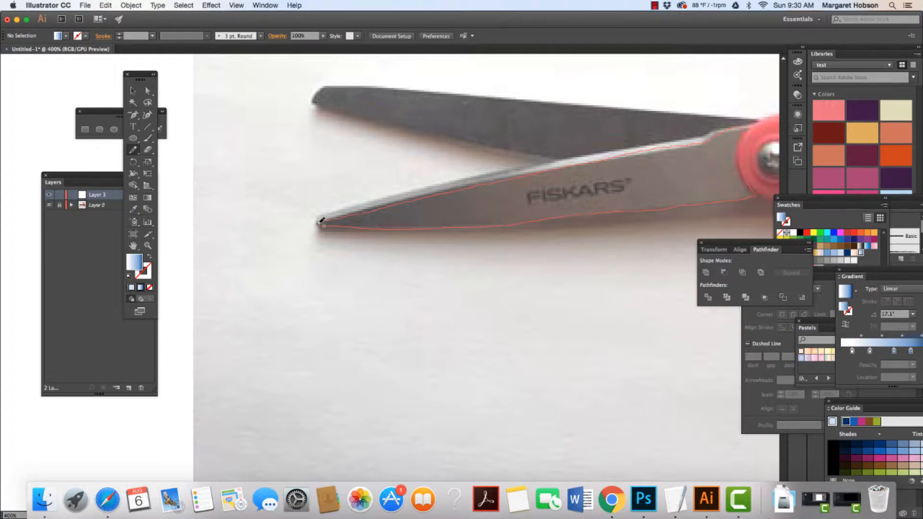
left_click_drag(323, 219, 324, 219)
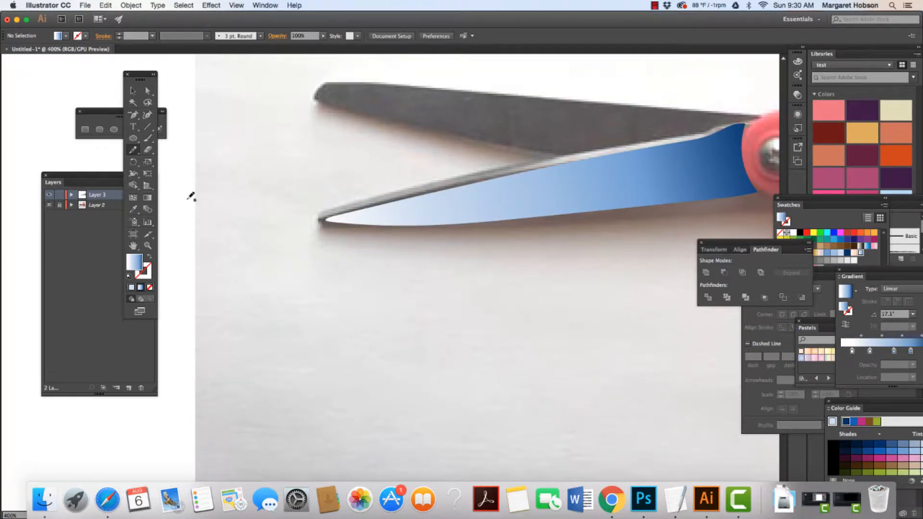
Move the traced blade shape down below the photo's blade.
left_click(133, 90)
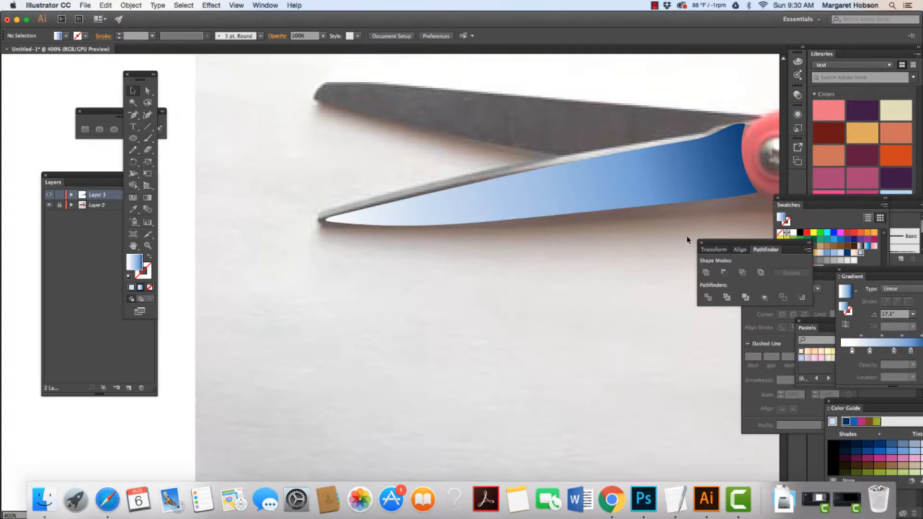
left_click(580, 198)
left_click_drag(580, 198, 534, 288)
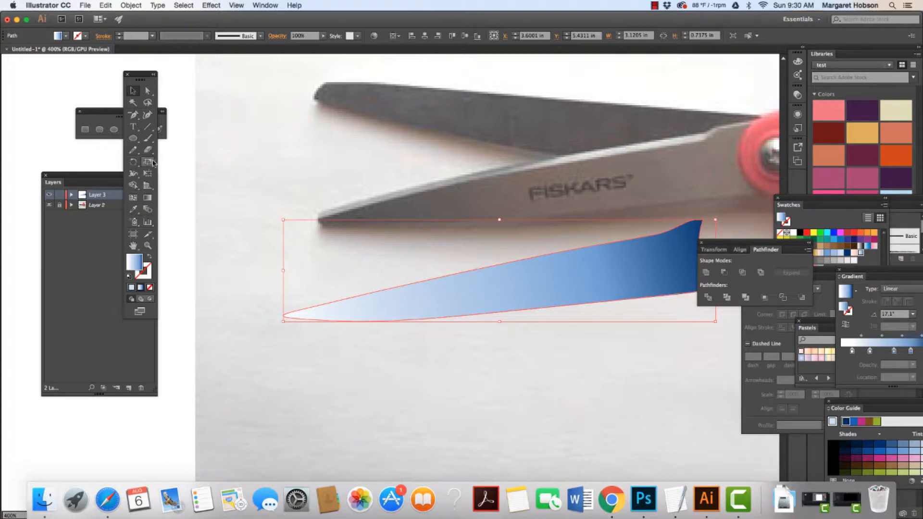
Switch to the Gradient tool on the blade shape and move the Pathfinder and Stroke panels out of the way.
left_click(149, 198)
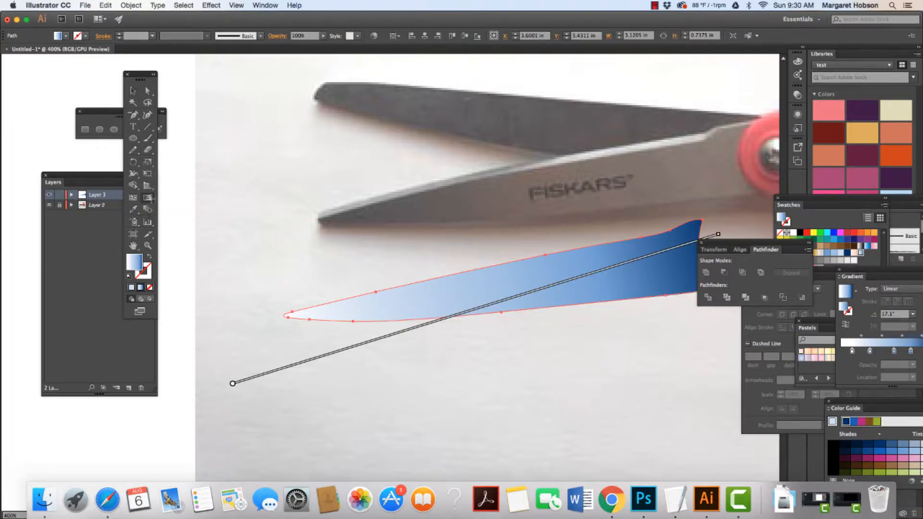
left_click_drag(770, 243, 851, 363)
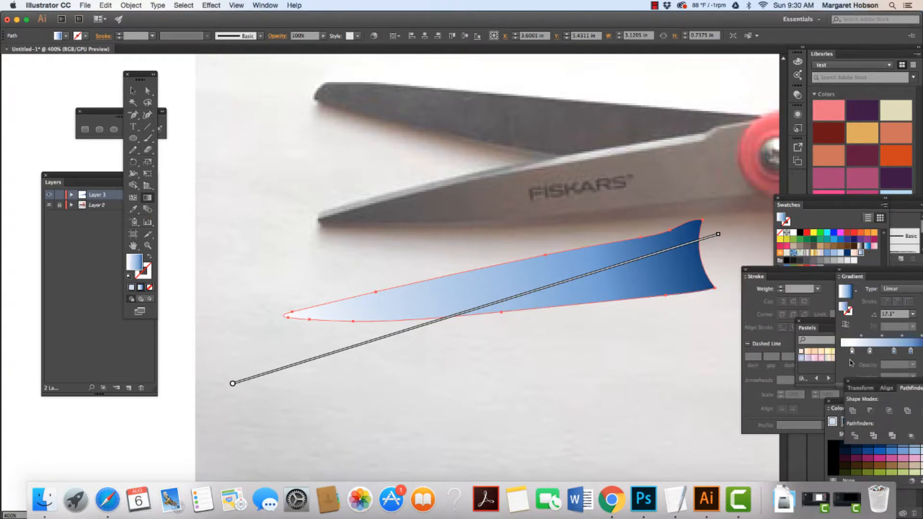
left_click_drag(762, 270, 768, 280)
left_click(752, 280)
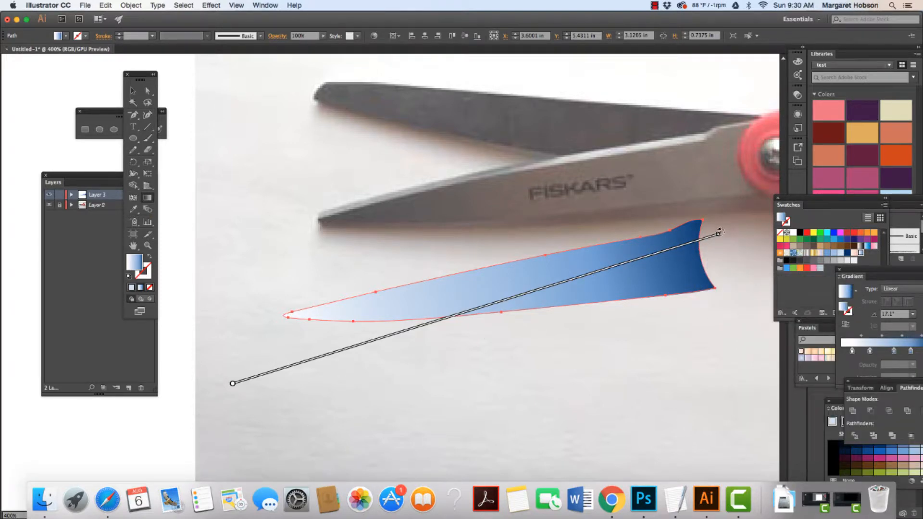
Align the gradient annotator along the blade shape from its tip to its base and open the end stop's color options.
left_click_drag(720, 234, 741, 325)
mouse_move(490, 354)
left_mouse_down()
mouse_move(480, 281)
mouse_move(489, 292)
left_mouse_up()
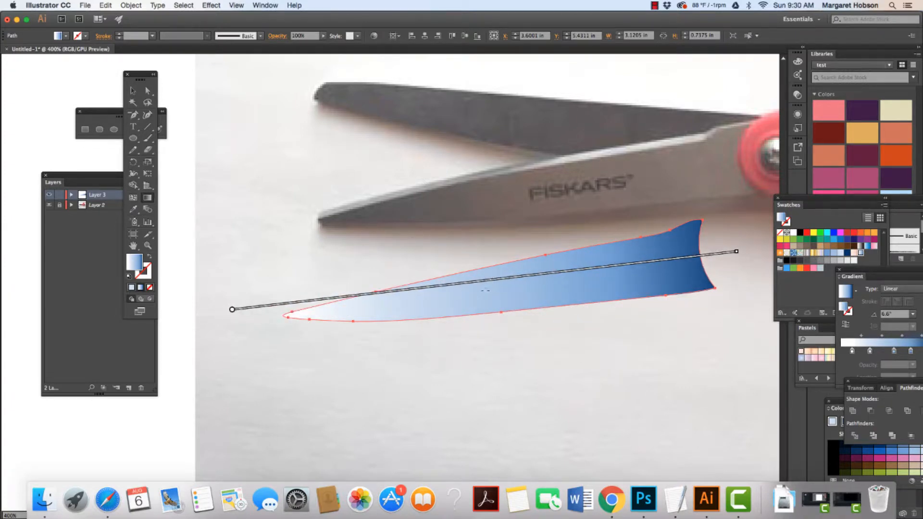
mouse_move(232, 312)
left_mouse_down()
mouse_move(264, 324)
mouse_move(281, 319)
mouse_move(274, 316)
left_mouse_up()
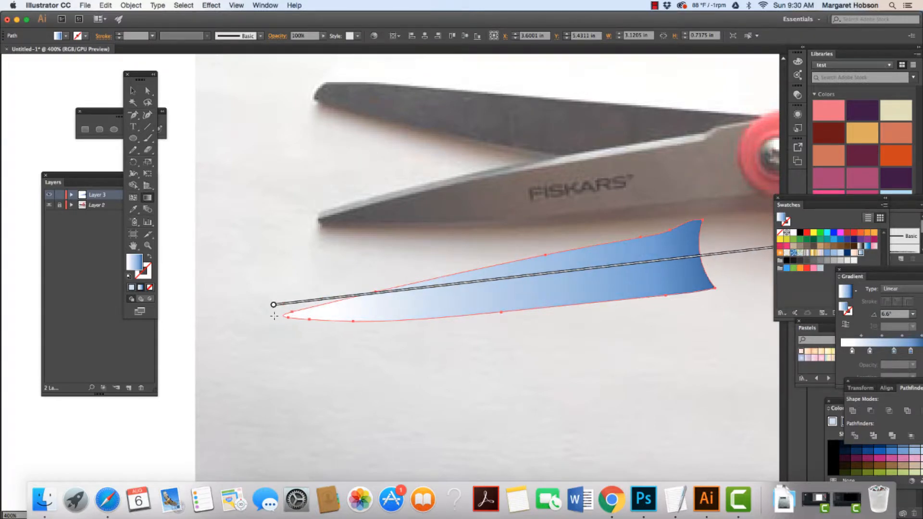
key("super+minus")
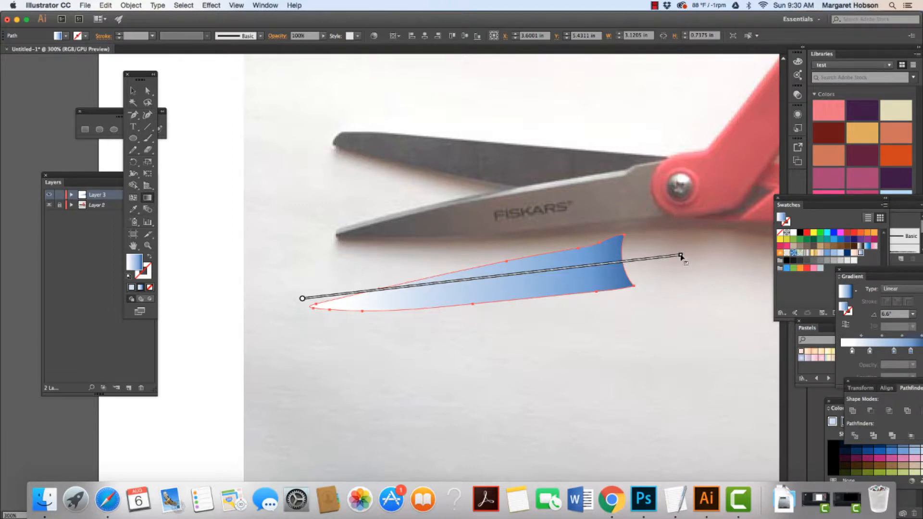
left_click_drag(681, 256, 637, 261)
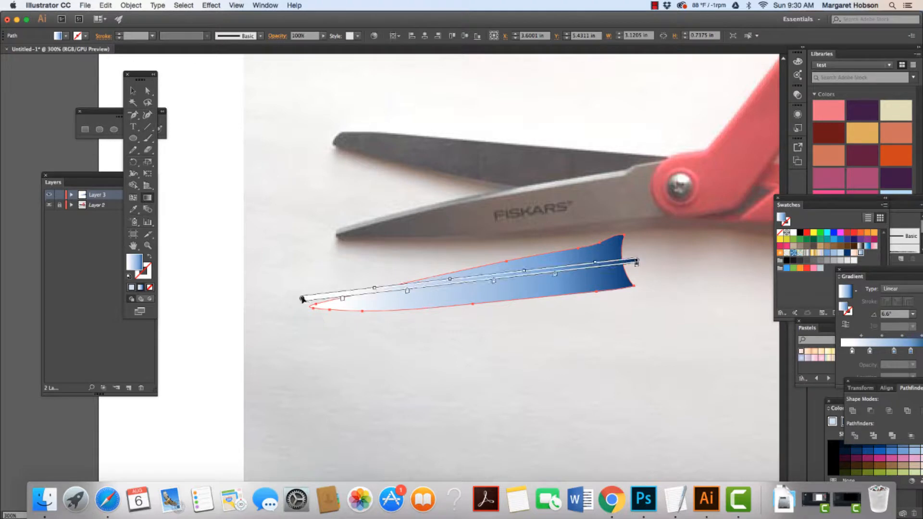
mouse_move(303, 299)
left_mouse_down()
mouse_move(274, 312)
mouse_move(300, 307)
mouse_move(299, 300)
left_mouse_up()
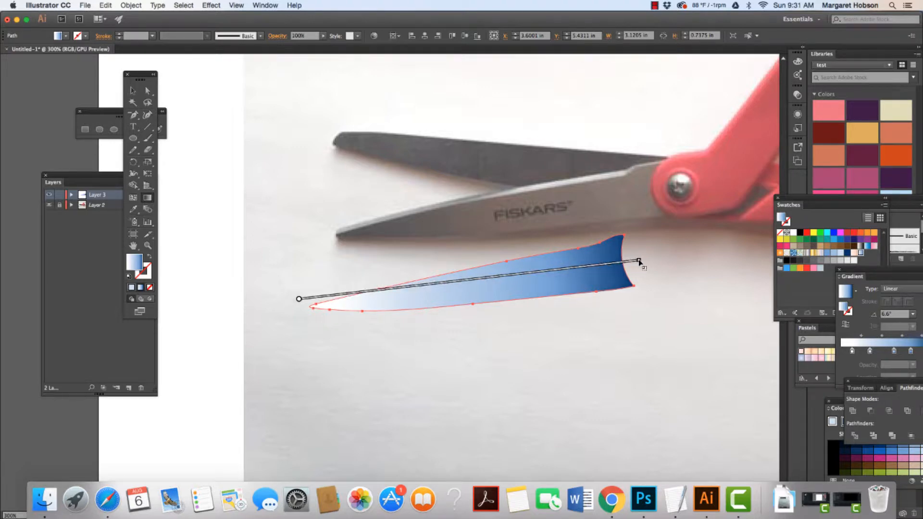
left_click_drag(639, 261, 631, 262)
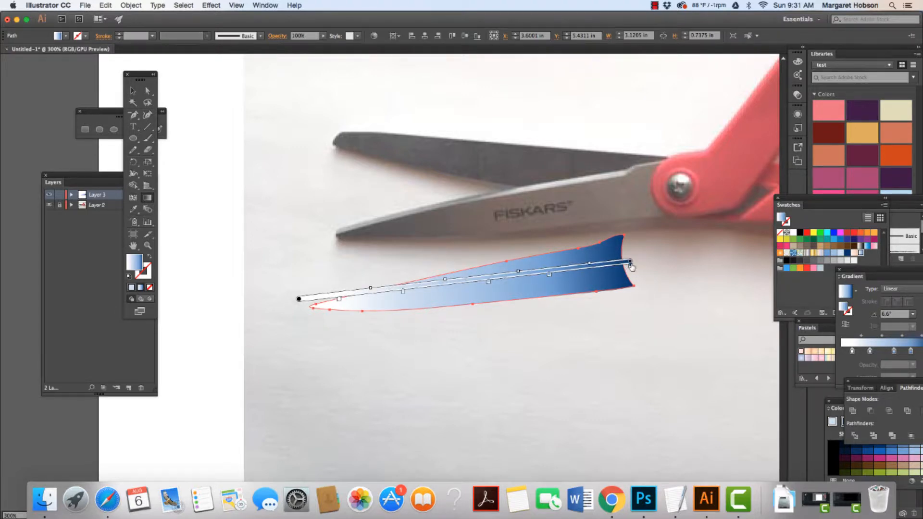
double_click(630, 263)
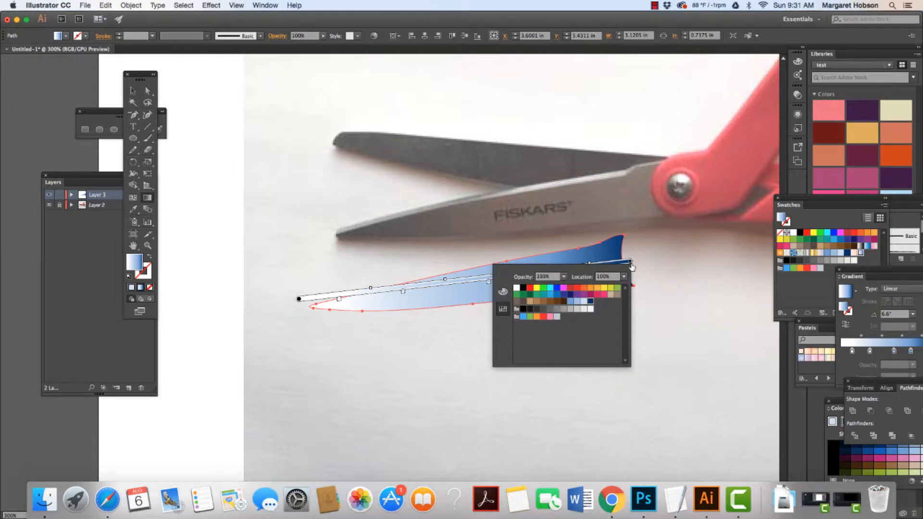
left_click(648, 193)
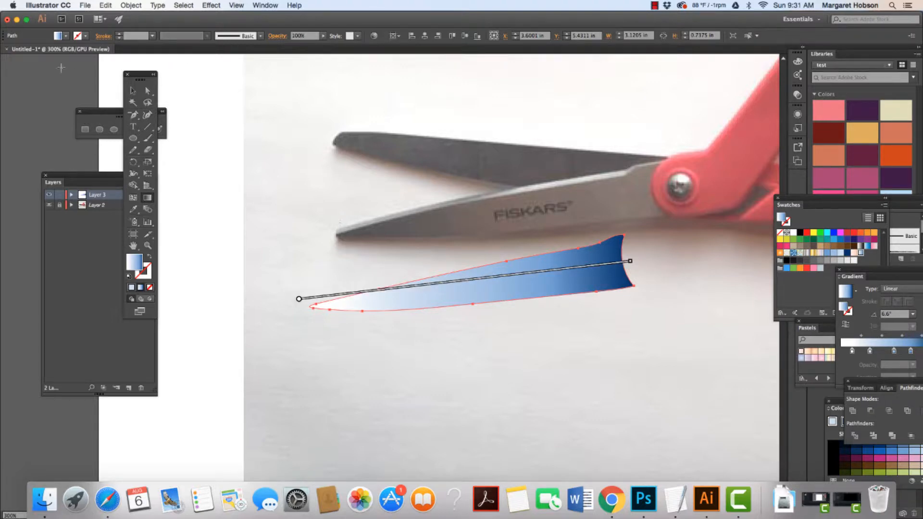
Deselect the shape and sample grey tones from the photo's blade with the Eyedropper tool.
left_click(133, 90)
left_click(248, 157)
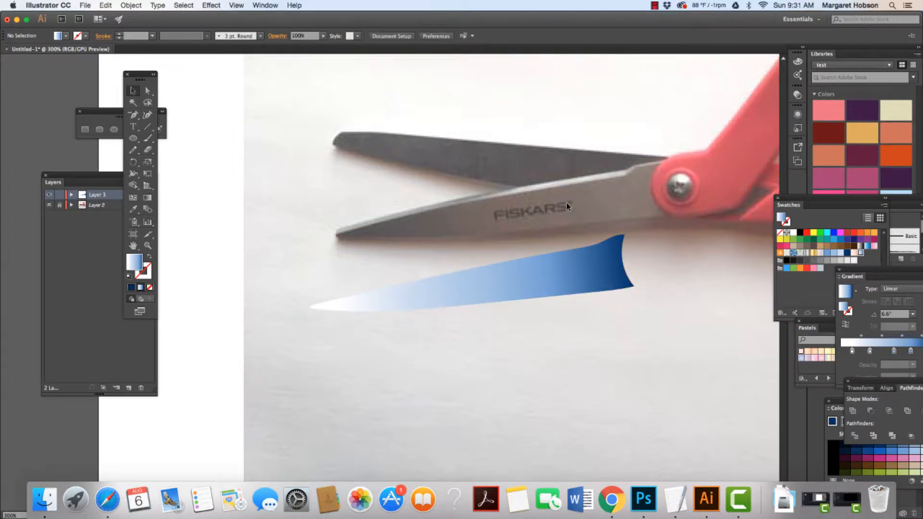
left_click(133, 210)
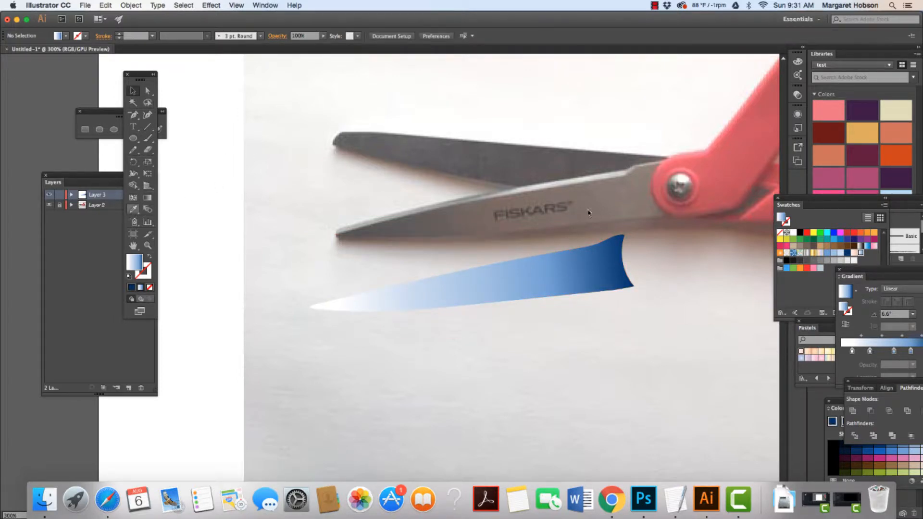
left_click(646, 191)
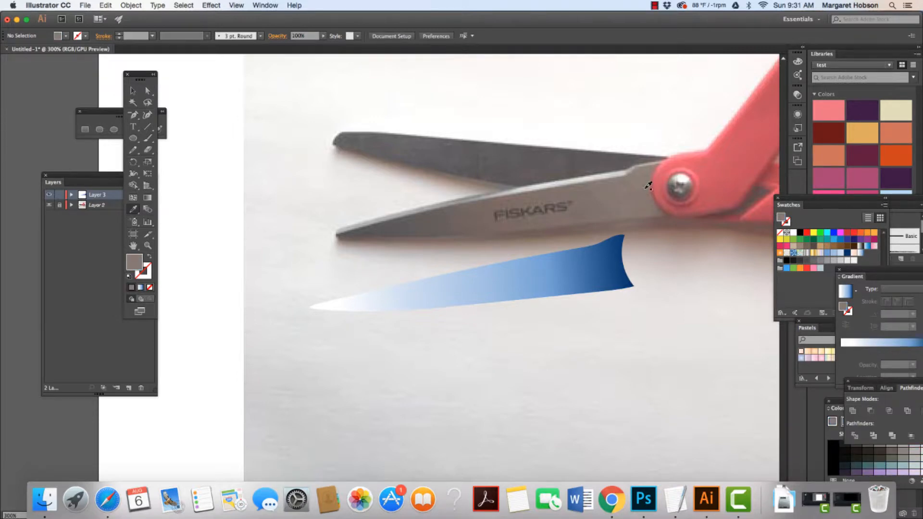
left_click(649, 185)
left_click(644, 173)
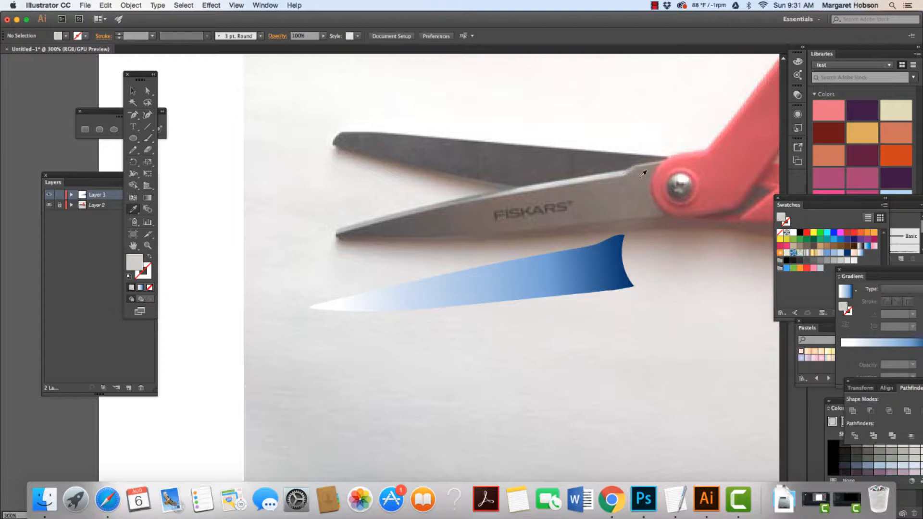
left_click(648, 176)
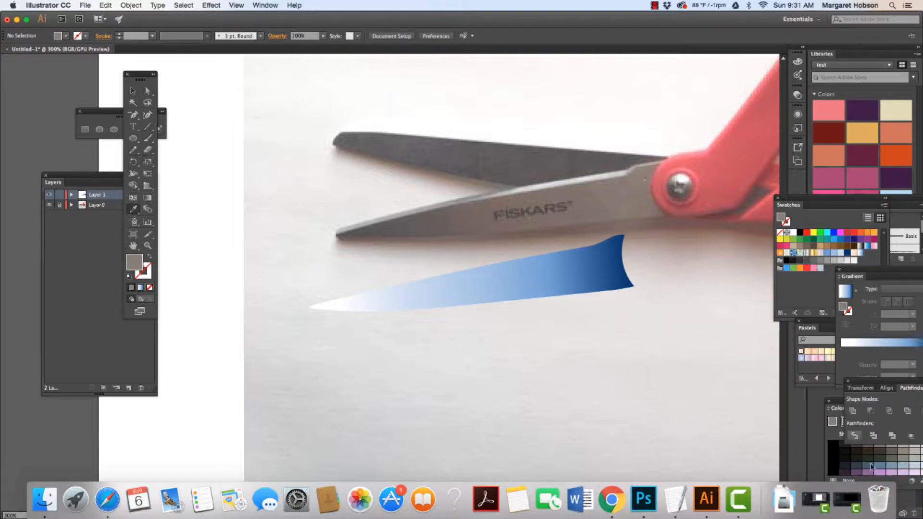
Move the Pathfinder and Color Guide panels into view and pick a light tint from the Color Guide.
left_click_drag(887, 380, 795, 282)
left_click_drag(844, 404, 728, 342)
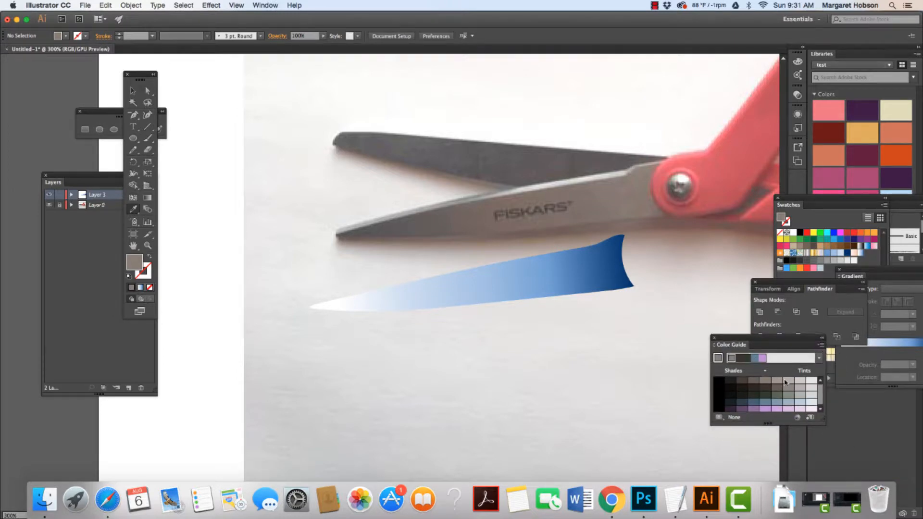
left_click(812, 383)
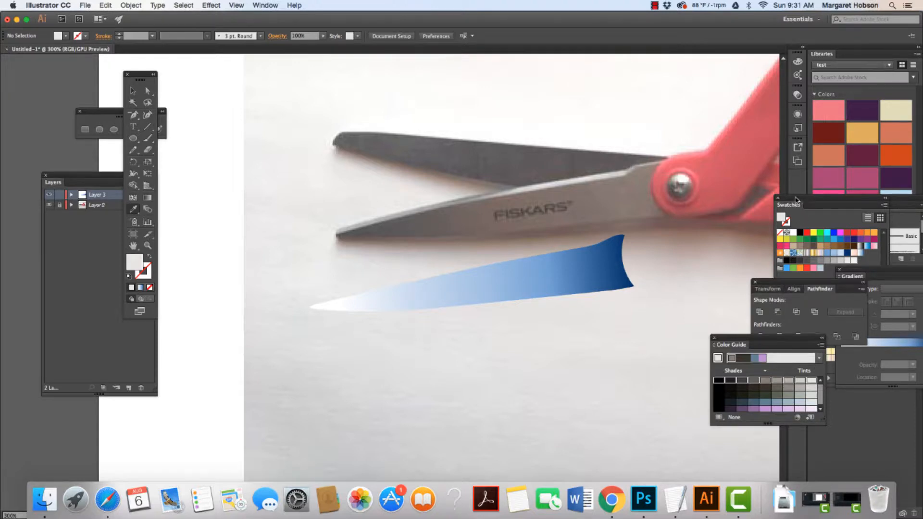
Move the Swatches panel up and create a new color group named scissors.
left_click_drag(796, 197, 797, 134)
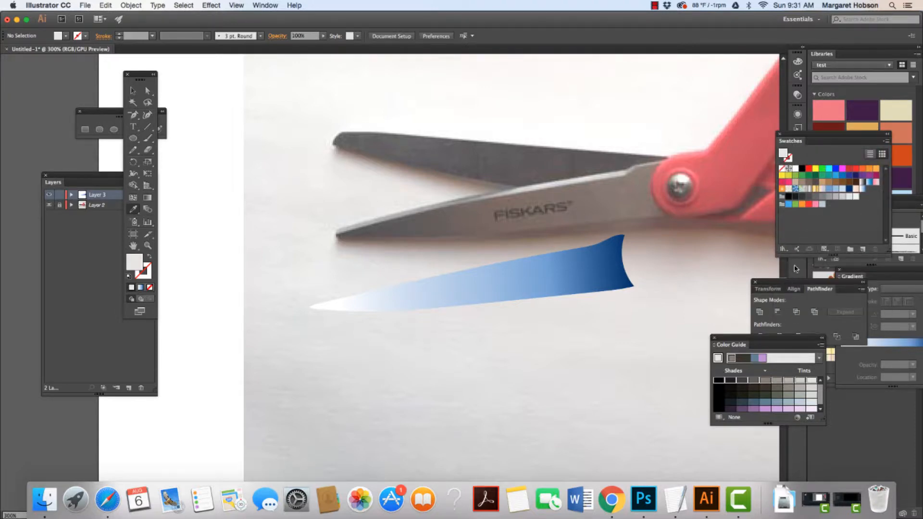
left_click(850, 249)
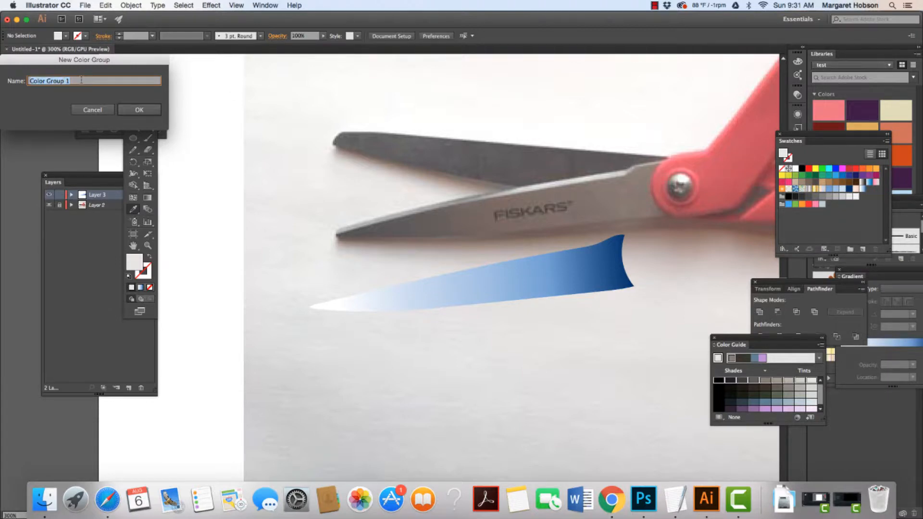
type("st")
type("issors")
left_click(139, 110)
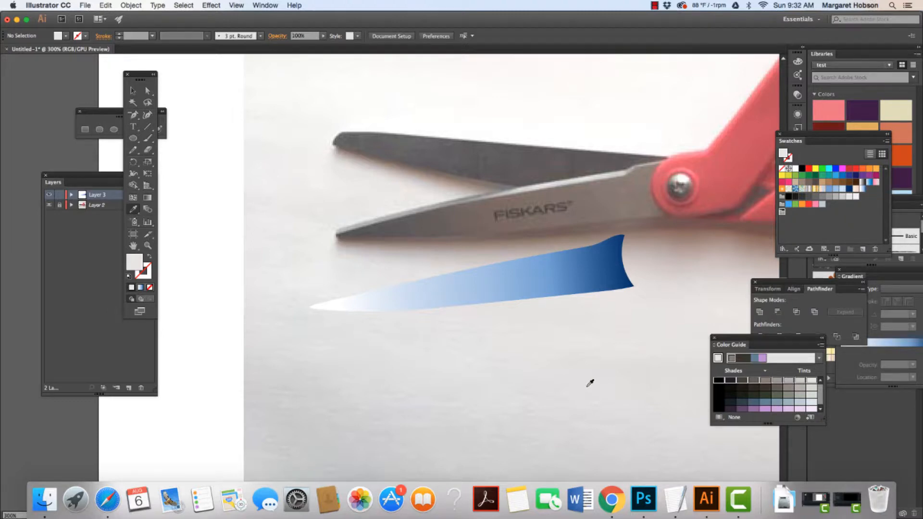
Drag shades from the Color Guide into the scissors color group and reposition the enlarged Swatches panel.
left_click(132, 90)
left_click_drag(767, 383, 784, 212)
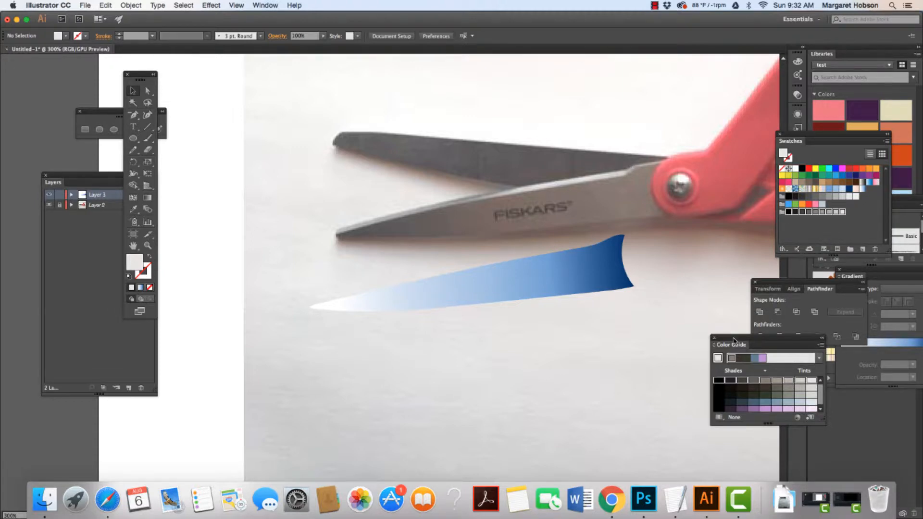
left_click(815, 391)
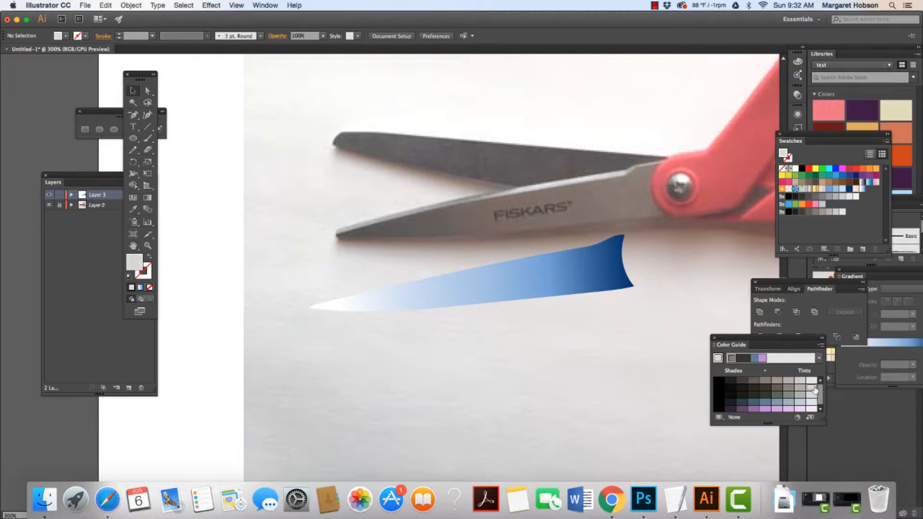
left_click(718, 391)
left_click_drag(753, 390, 783, 214)
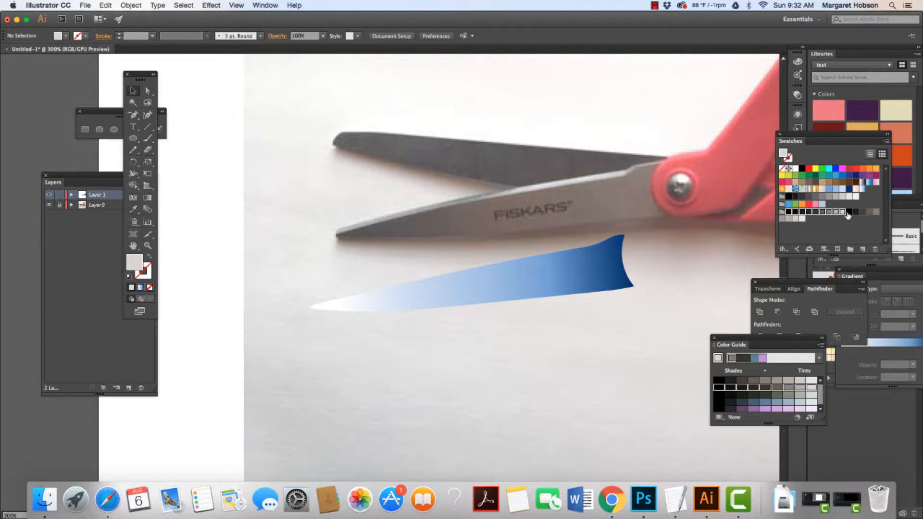
left_click_drag(848, 212, 790, 219)
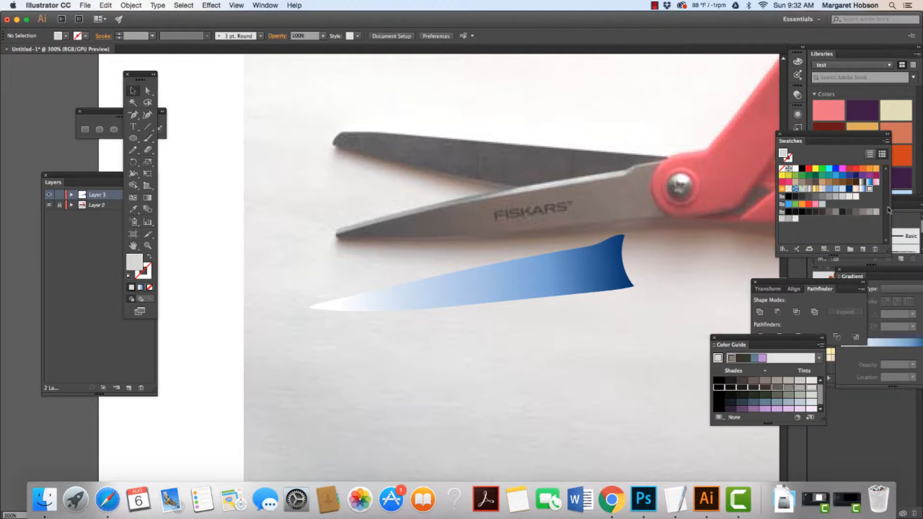
mouse_move(891, 213)
left_mouse_down()
mouse_move(843, 222)
mouse_move(903, 222)
mouse_move(892, 220)
left_mouse_up()
left_click_drag(765, 104, 789, 104)
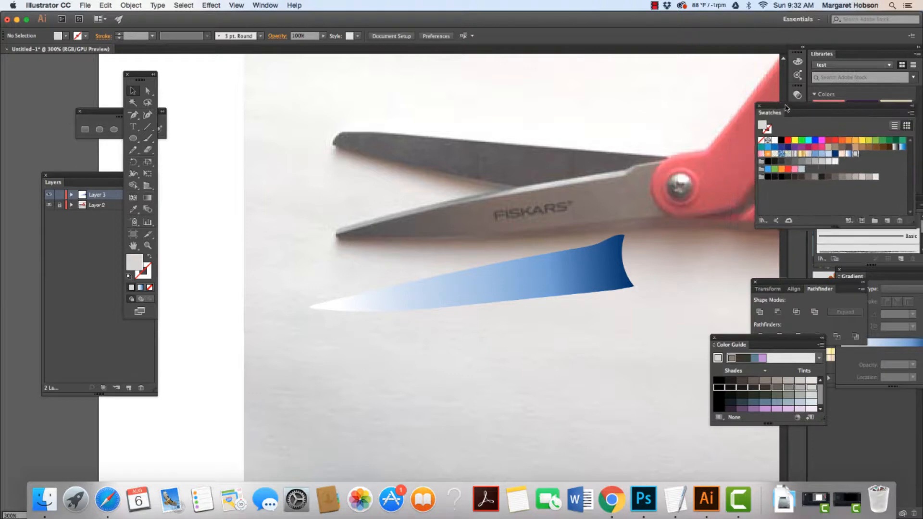
Select the traced blade and, with the Gradient tool, recolor the two rightmost gradient stops with light grey swatches.
left_click(560, 284)
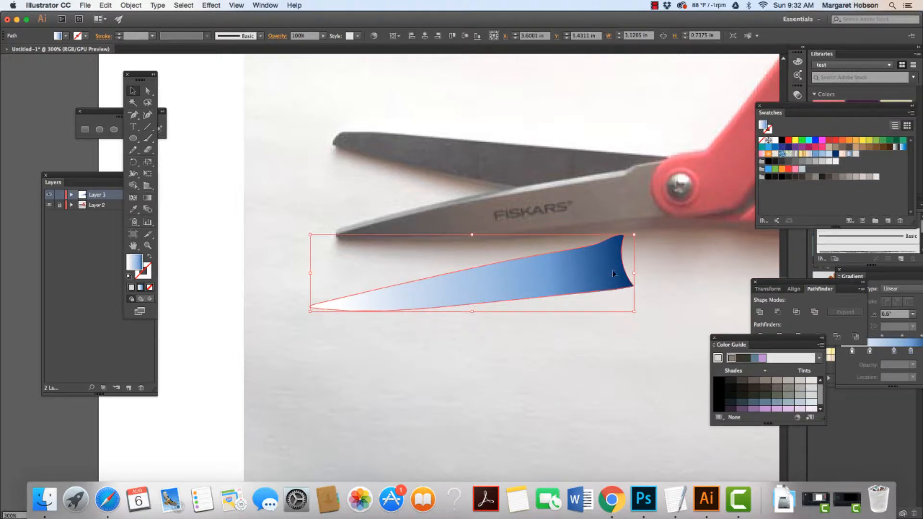
left_click(148, 198)
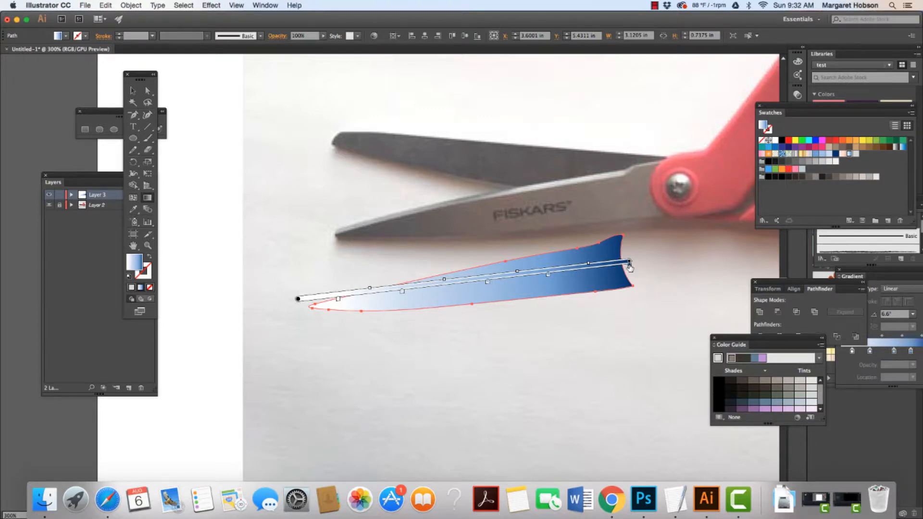
double_click(630, 263)
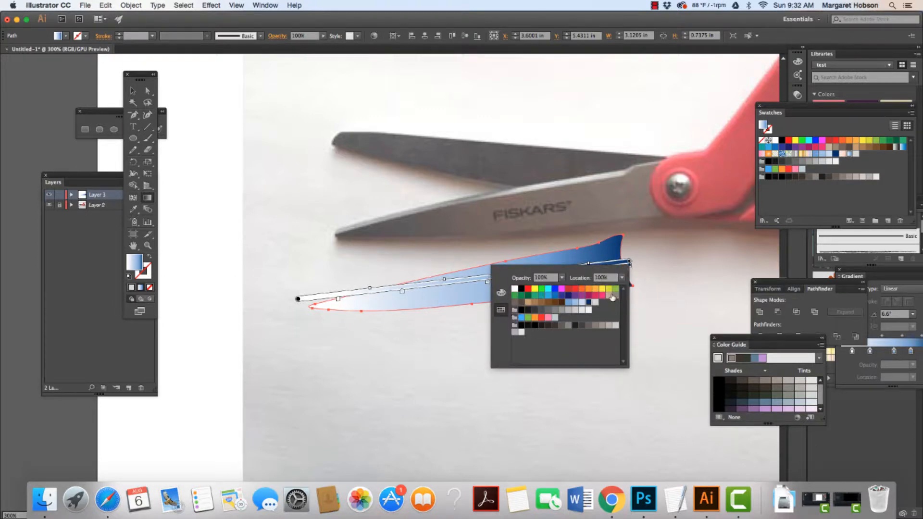
left_click(521, 333)
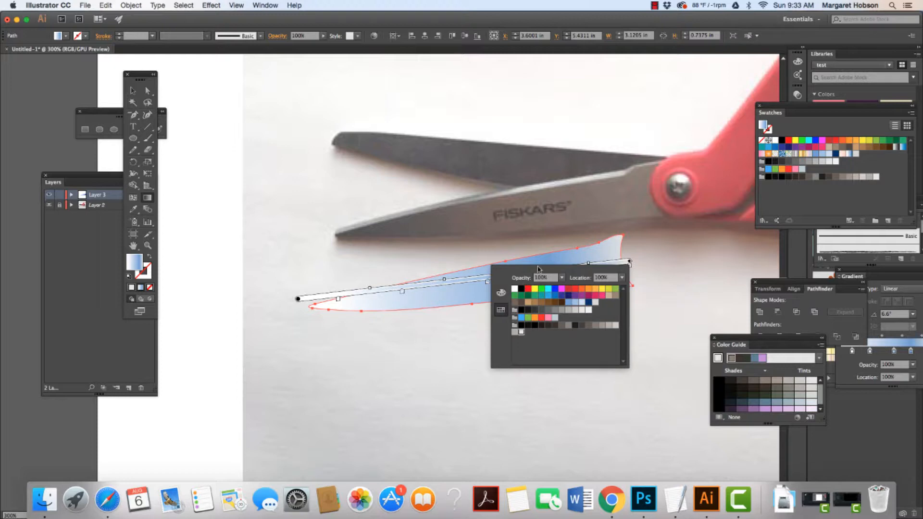
left_click(486, 283)
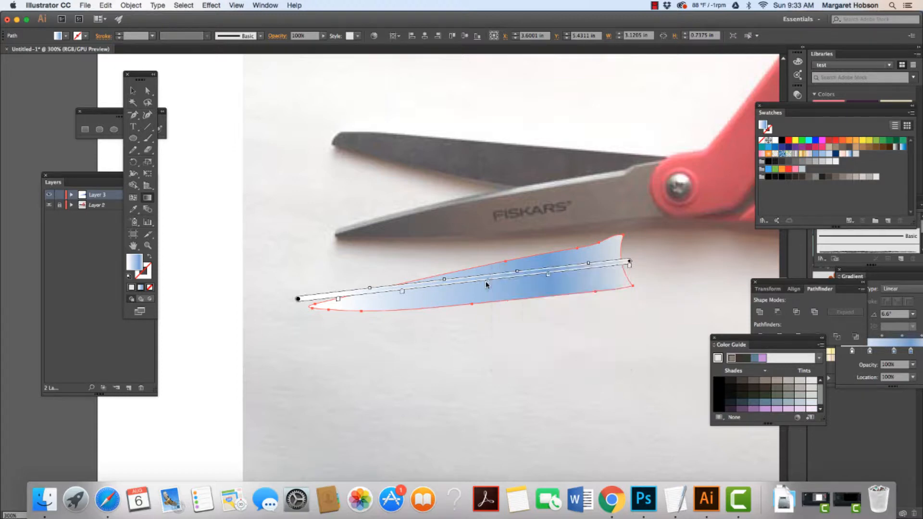
double_click(548, 278)
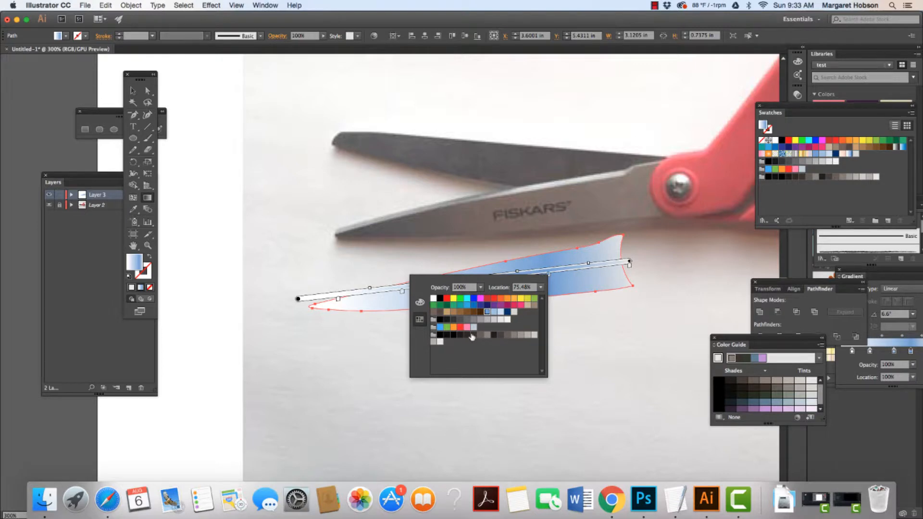
left_click(529, 335)
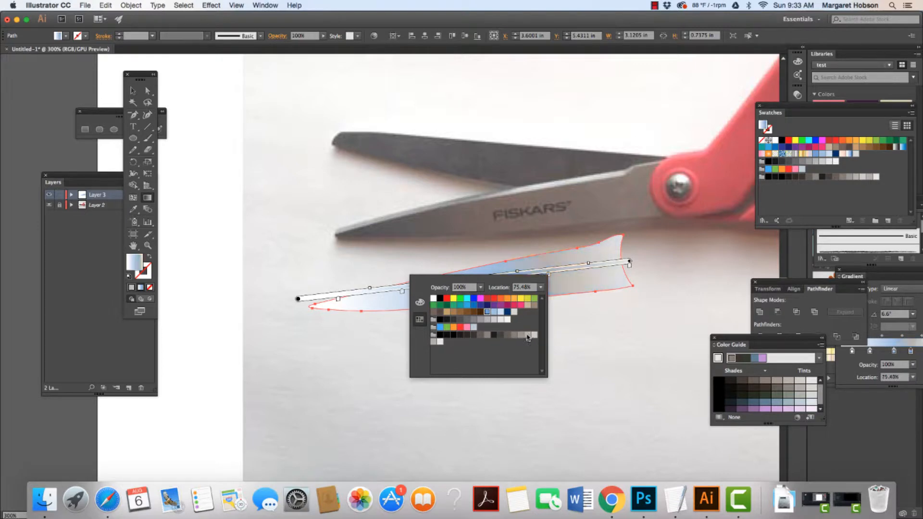
left_click(356, 352)
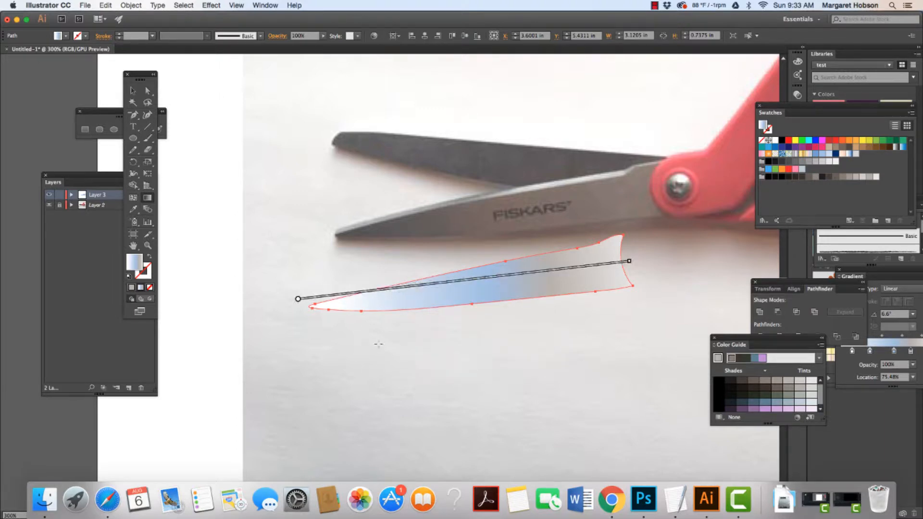
Recolor the middle gradient stop with a grey swatch and the leftmost inner stop with a dark grey swatch.
double_click(487, 284)
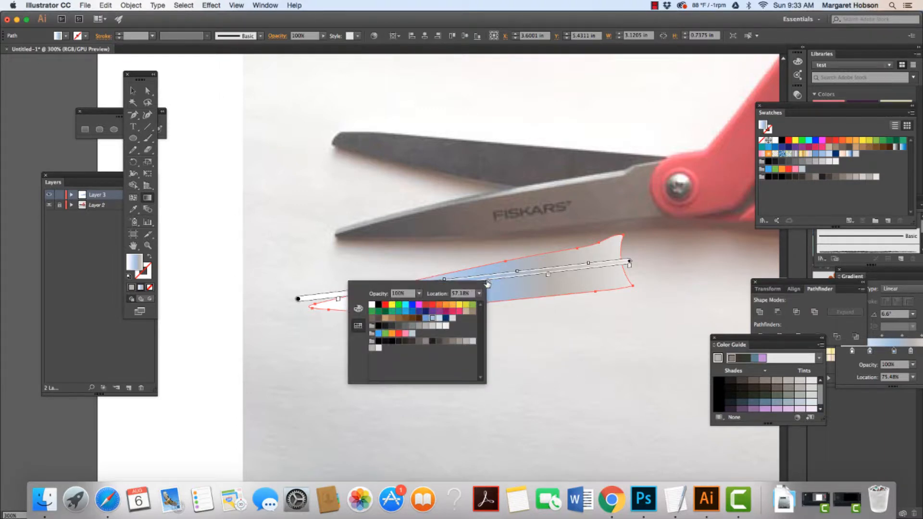
left_click(460, 341)
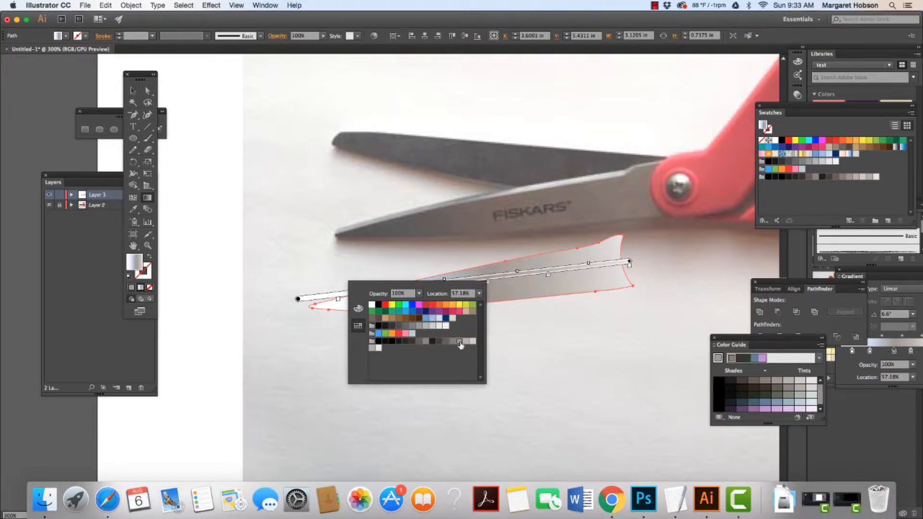
left_click(527, 354)
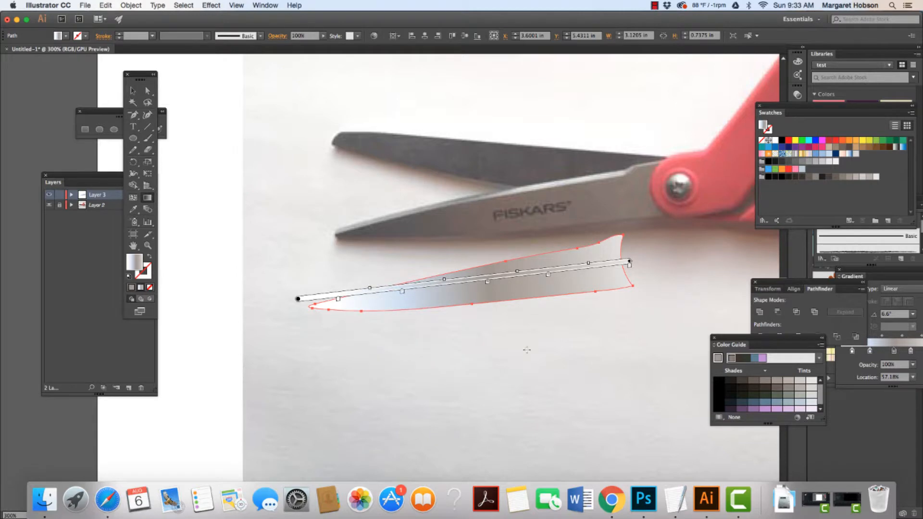
double_click(402, 293)
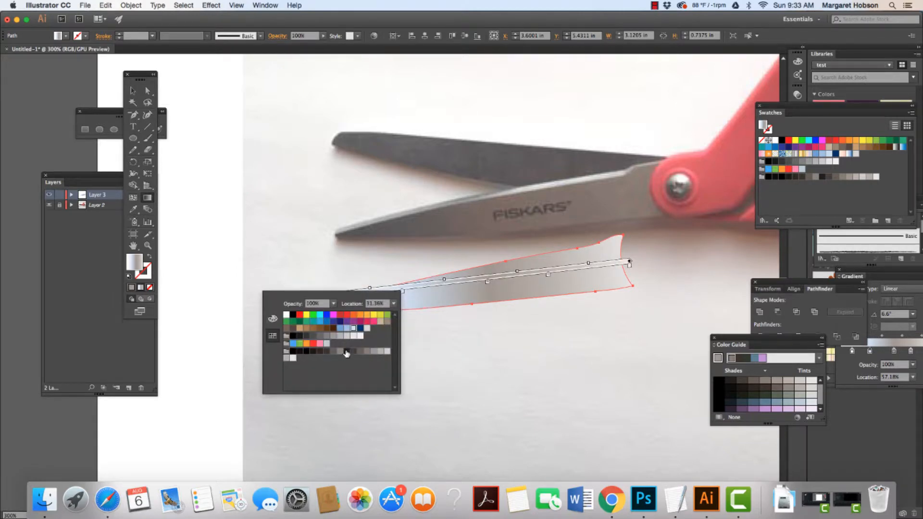
left_click(491, 386)
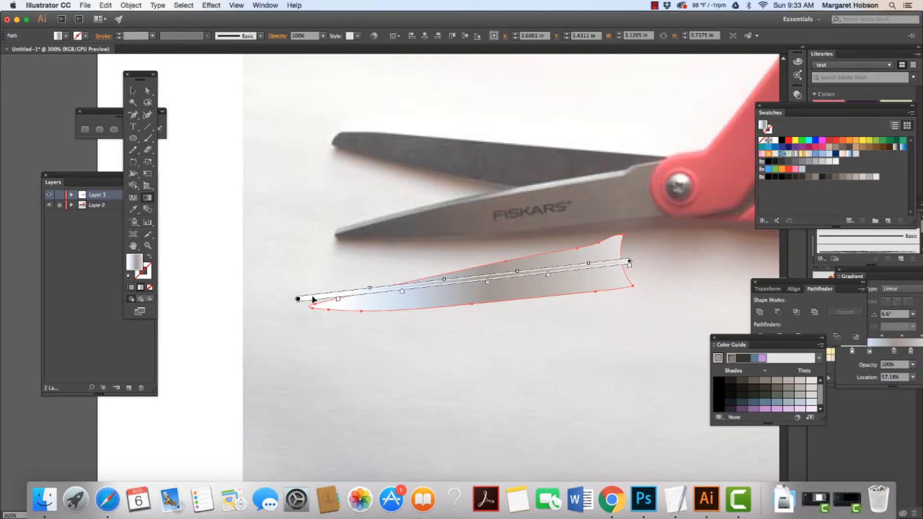
double_click(339, 301)
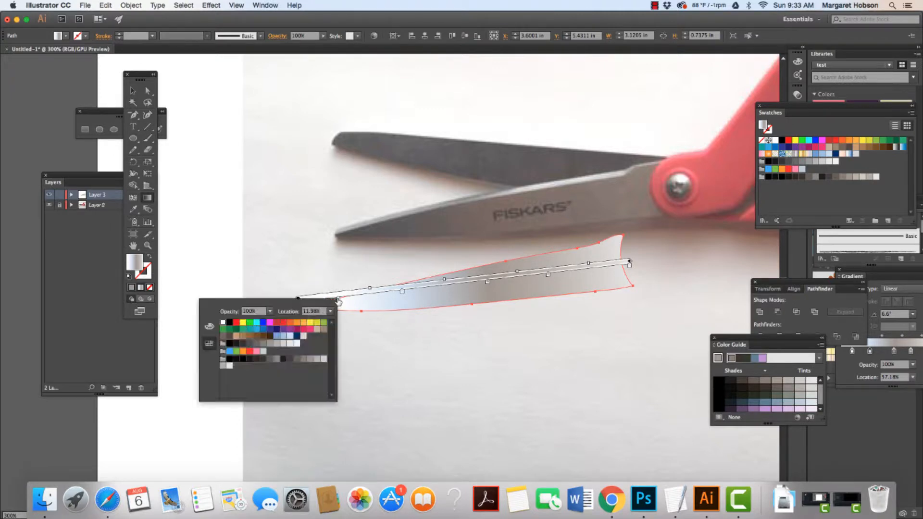
left_click(289, 359)
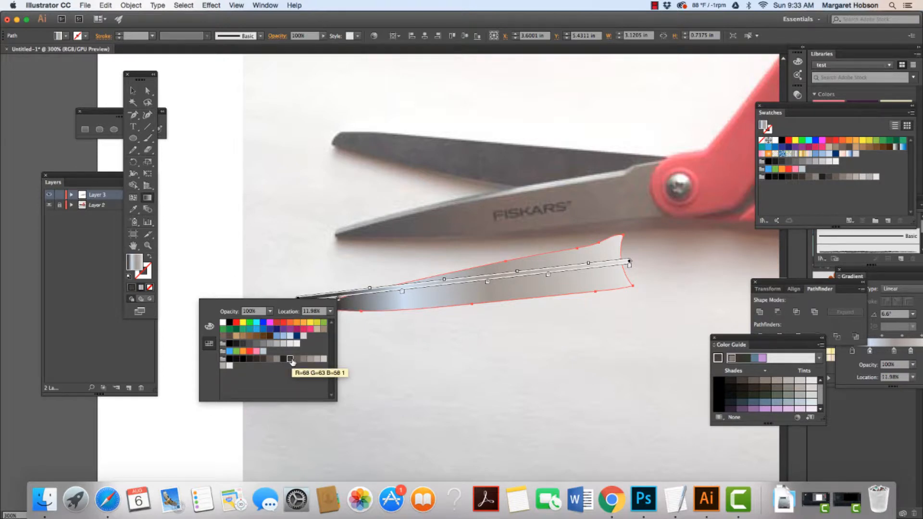
left_click(364, 355)
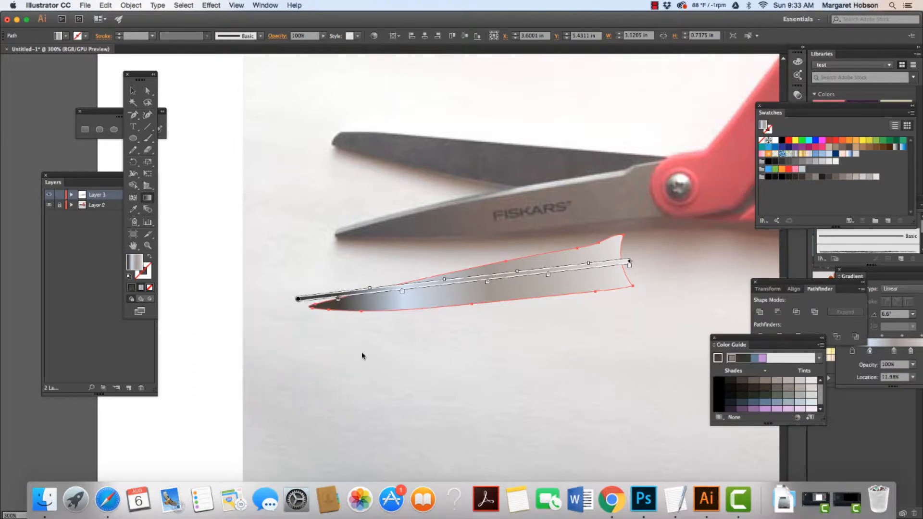
Set the stops at 31.36% and 57.18% to darker grey swatches, then deselect the blade.
double_click(402, 291)
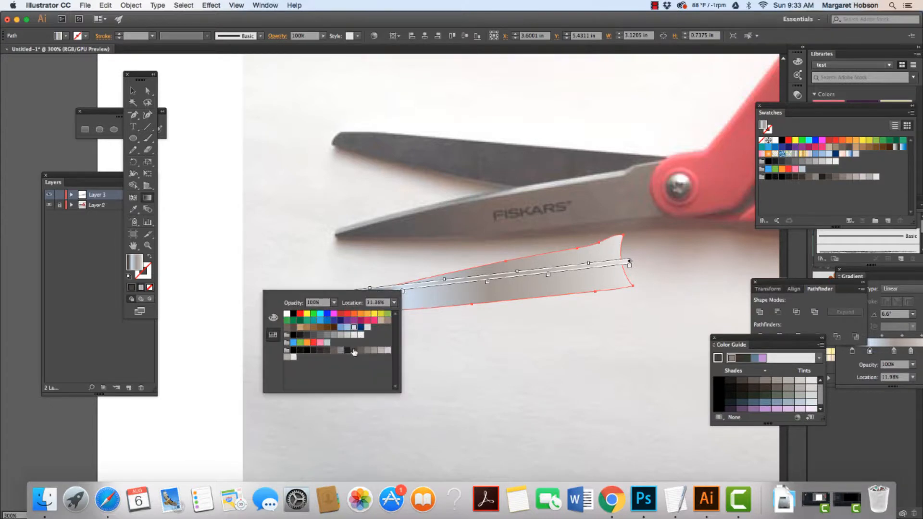
left_click(361, 353)
left_click(444, 358)
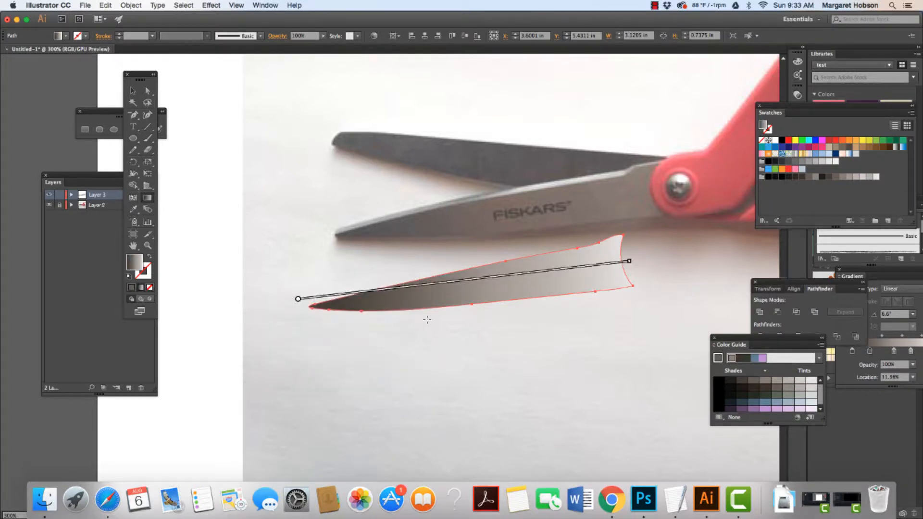
double_click(488, 283)
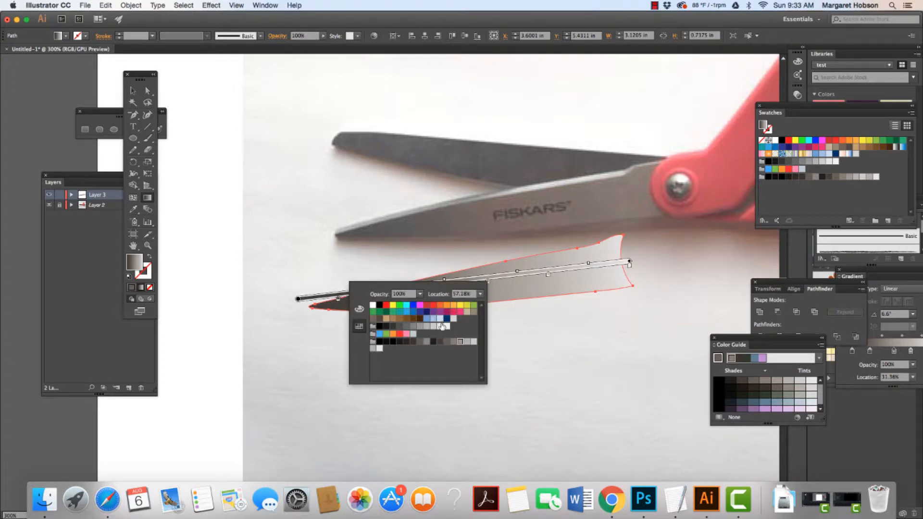
left_click(465, 342)
left_click(520, 351)
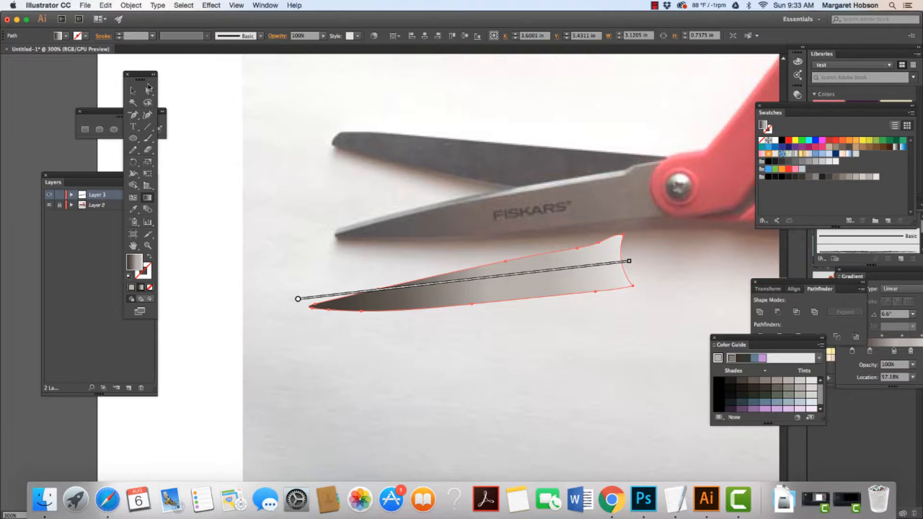
left_click(134, 93)
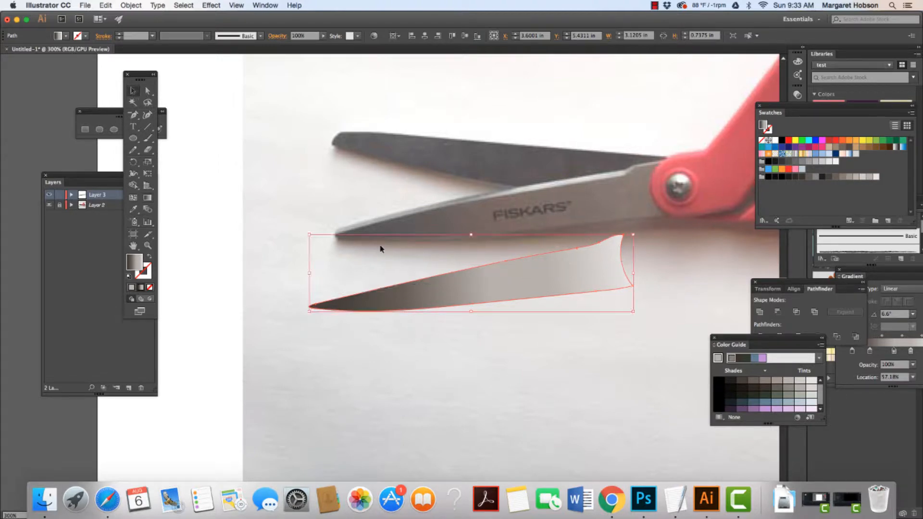
left_click(479, 386)
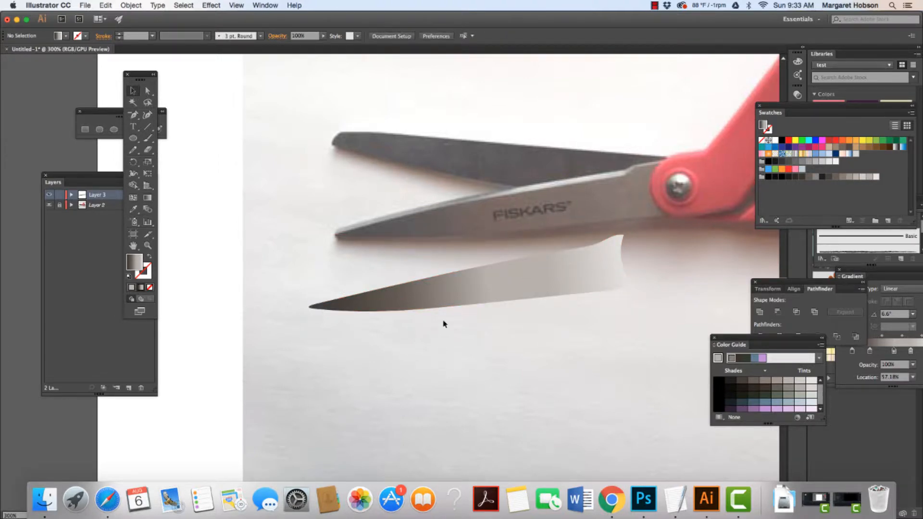
Zoom in and out to examine the grey gradient blade against the photo's blade.
left_click_drag(453, 295, 517, 325)
key("super+equal")
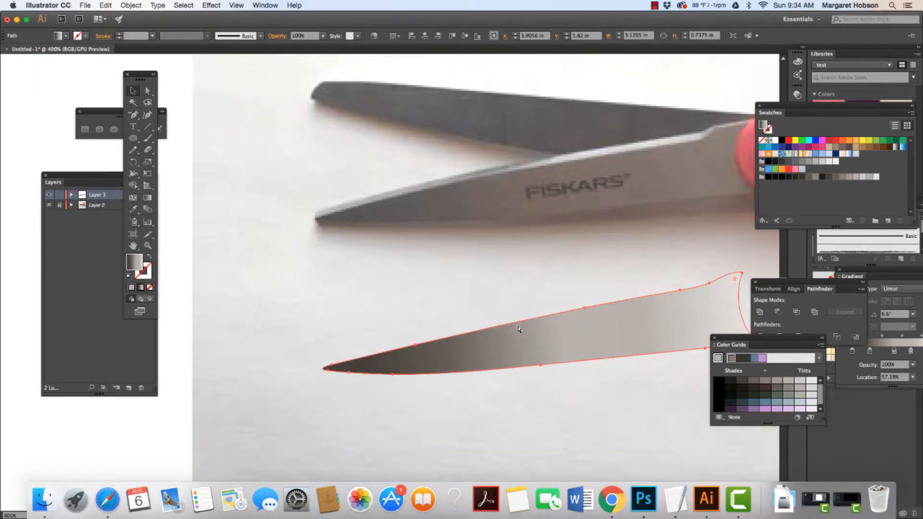
key("super+minus")
key("super+minus")
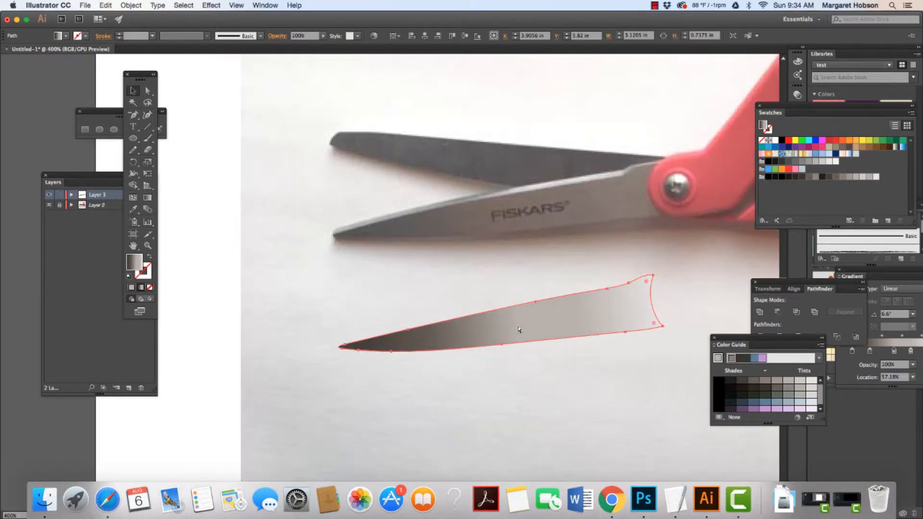
left_click(511, 338)
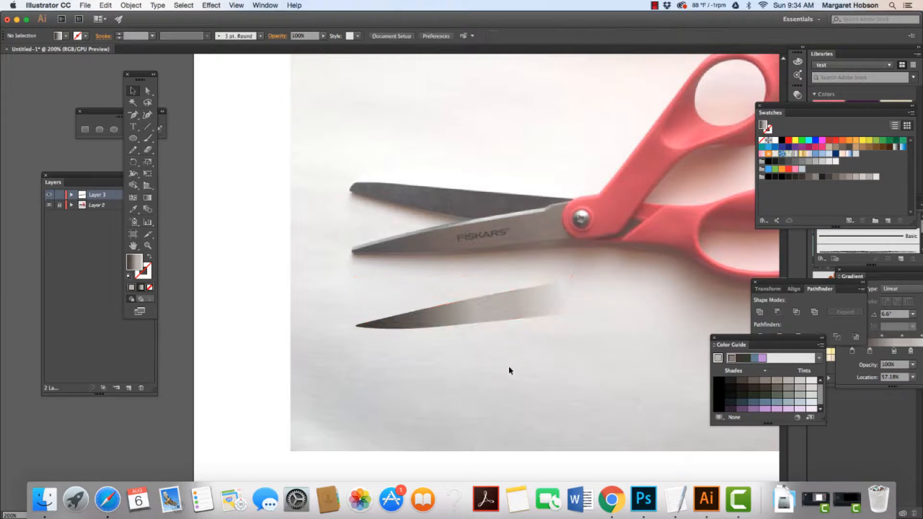
left_click(495, 316)
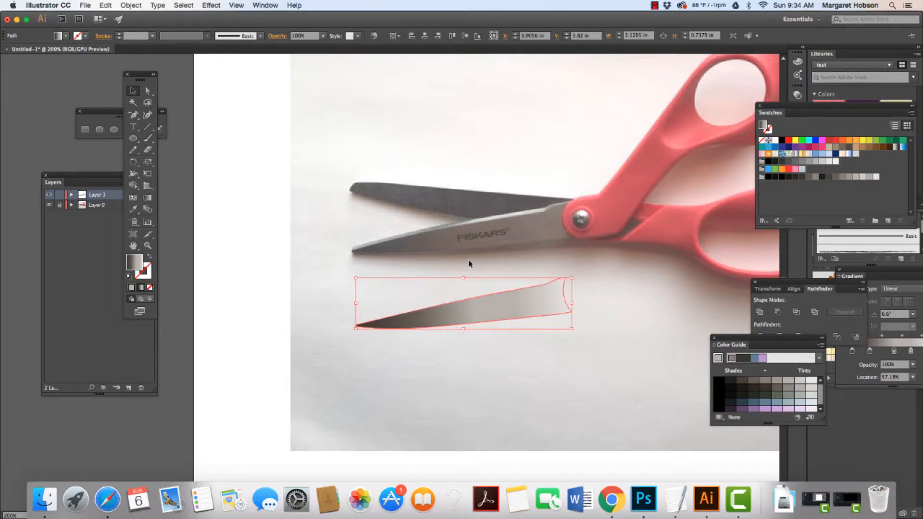
left_click(492, 231)
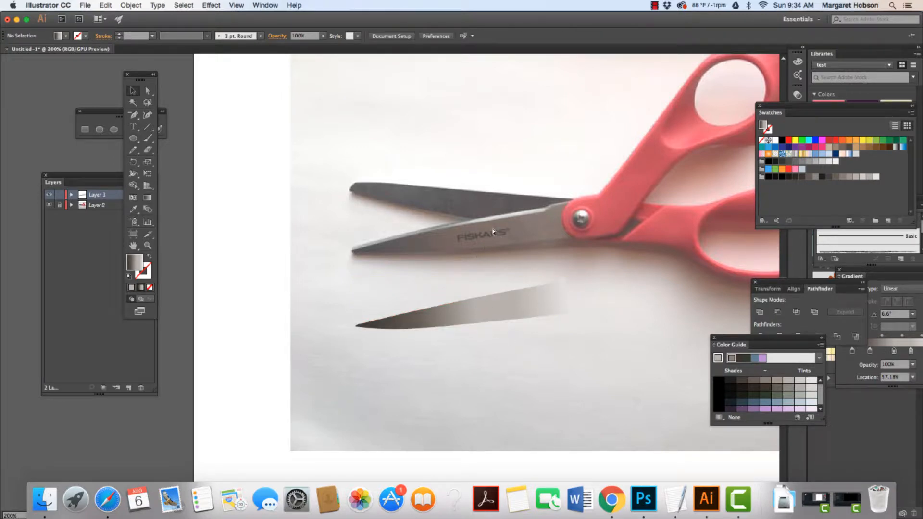
key("super+equal")
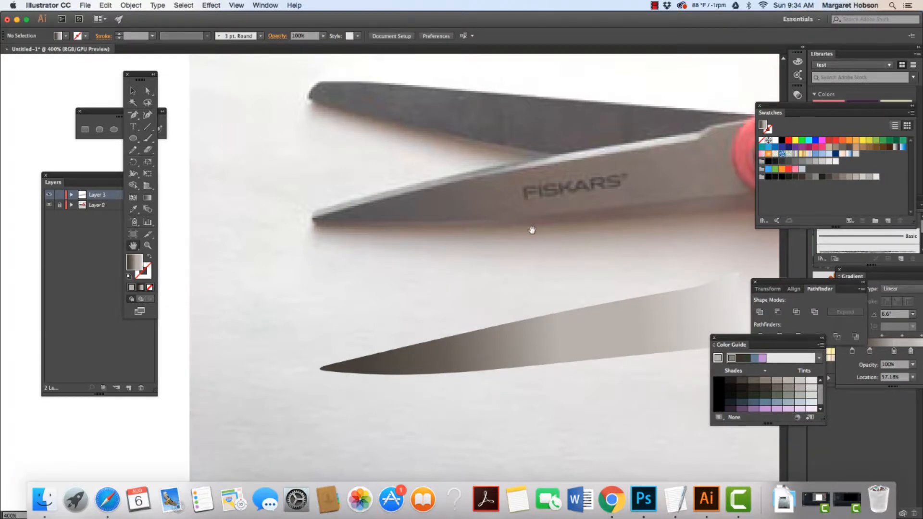
key("super+equal")
left_click_drag(531, 226, 412, 301)
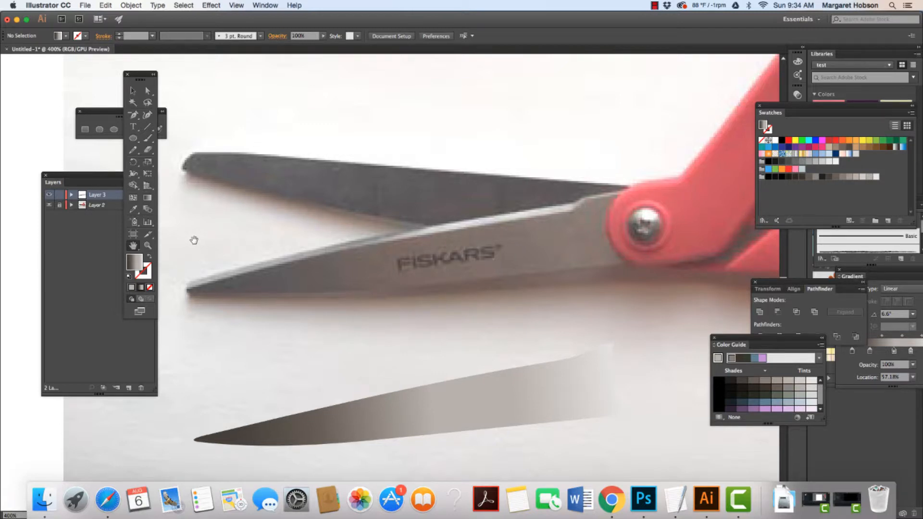
key("n")
left_click_drag(136, 151, 161, 162)
mouse_move(587, 198)
left_mouse_down()
mouse_move(420, 234)
mouse_move(187, 289)
mouse_move(245, 266)
mouse_move(587, 199)
left_mouse_up()
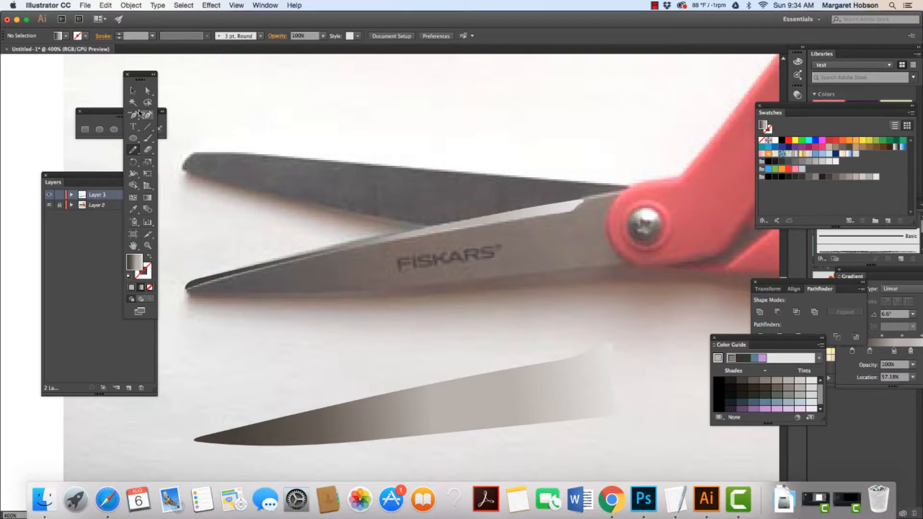
Select the thin path along the upper blade's edge and move it downward with the Direct Selection tool.
left_click(132, 90)
left_click(330, 252)
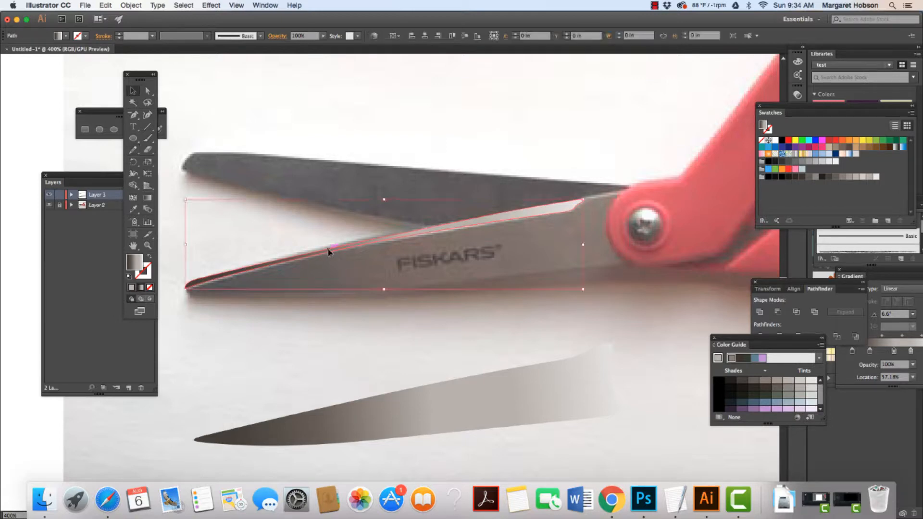
key("super+equal")
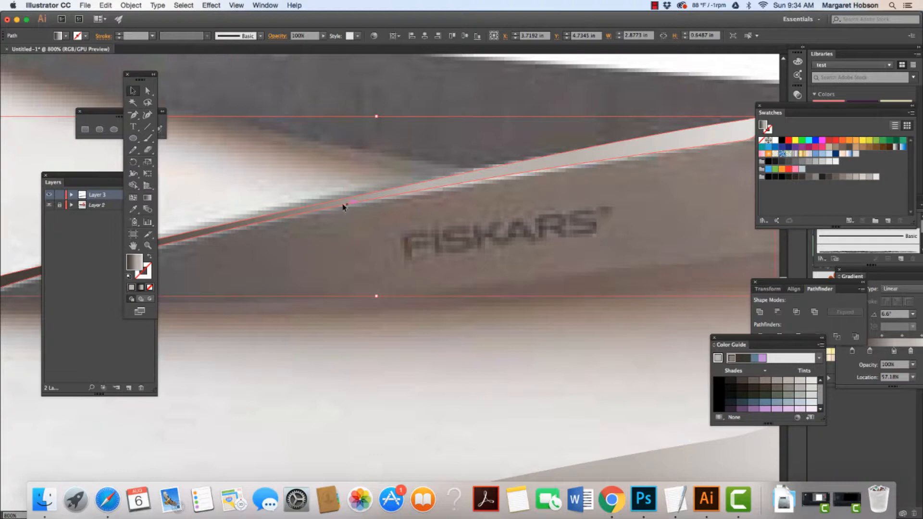
left_click(148, 92)
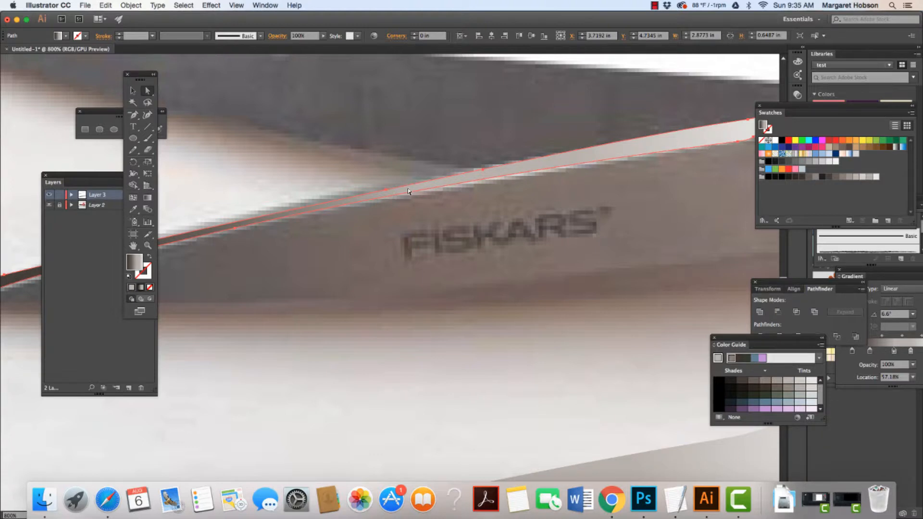
left_click_drag(408, 191, 451, 408)
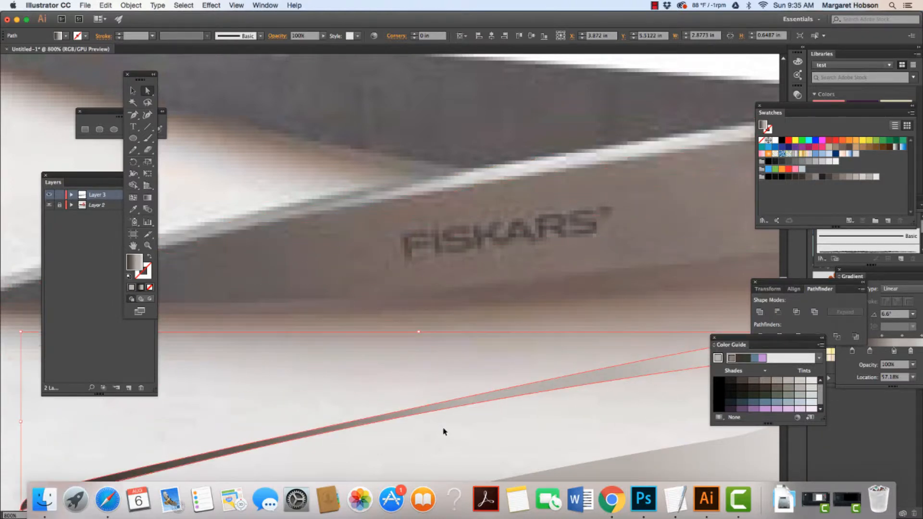
key("super+minus")
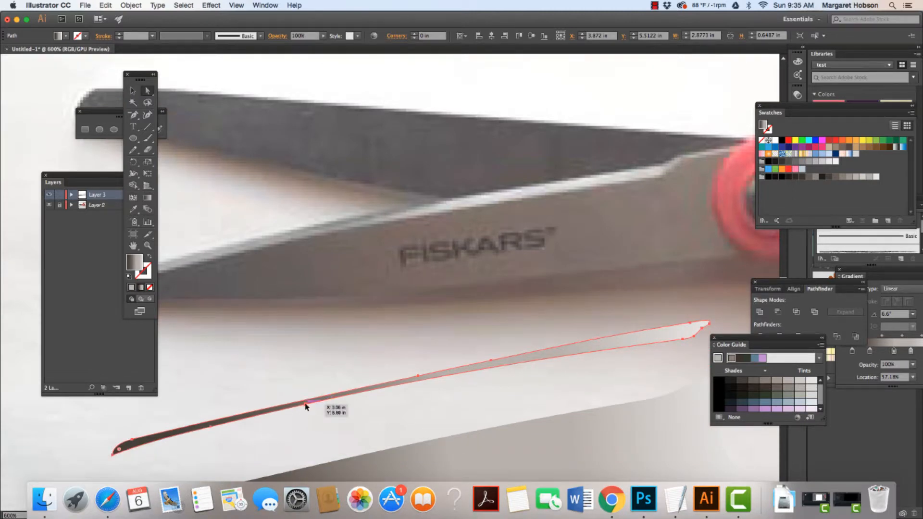
Adjust anchor points along the lower section of the thin edge path, dragging and nudging them to follow the blade's edge.
left_click(308, 407)
left_click_drag(223, 425, 210, 428)
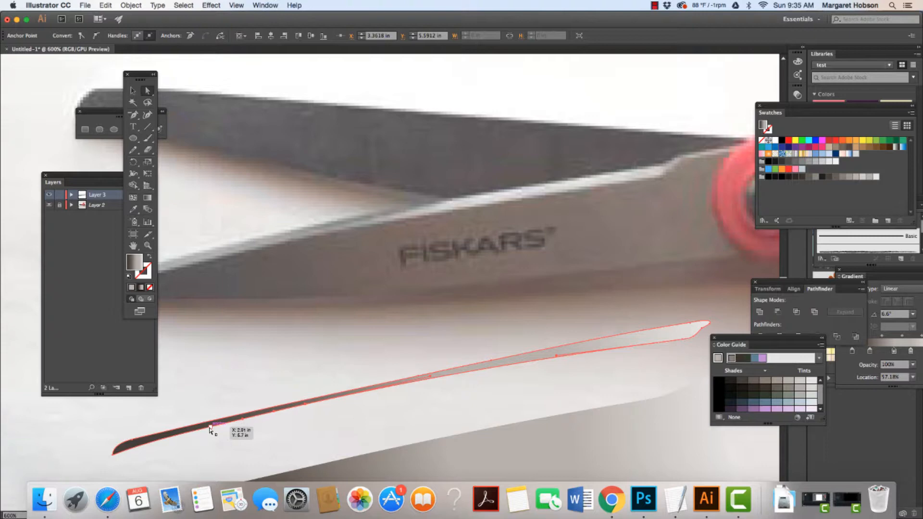
left_click(210, 428, "shift")
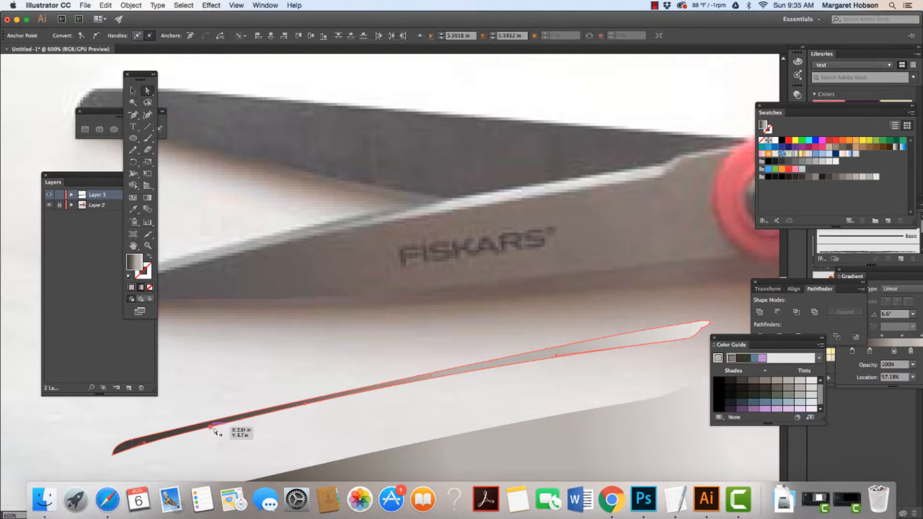
left_click(307, 405, "shift")
key("Down")
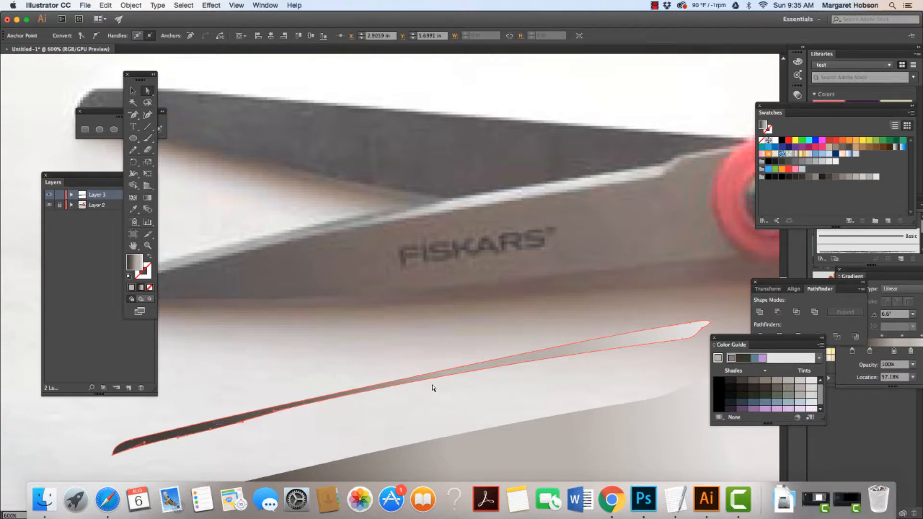
left_click(306, 406)
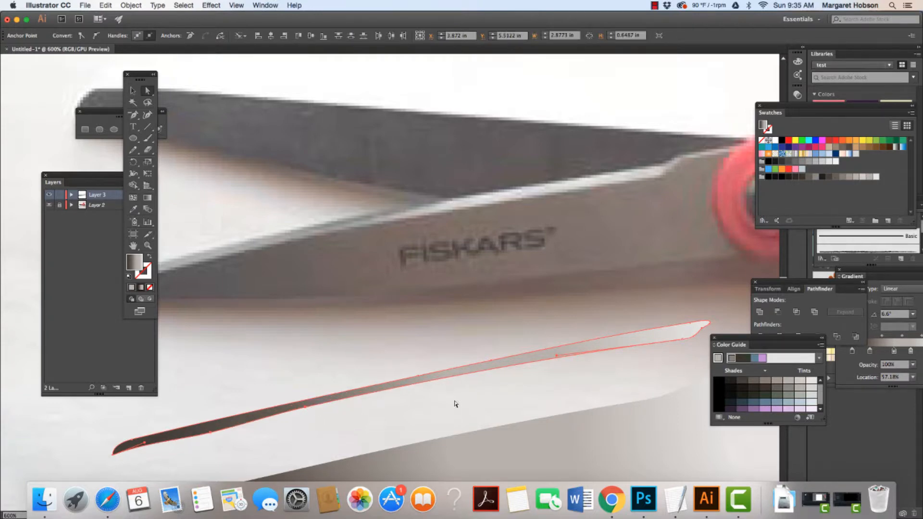
left_click(233, 452)
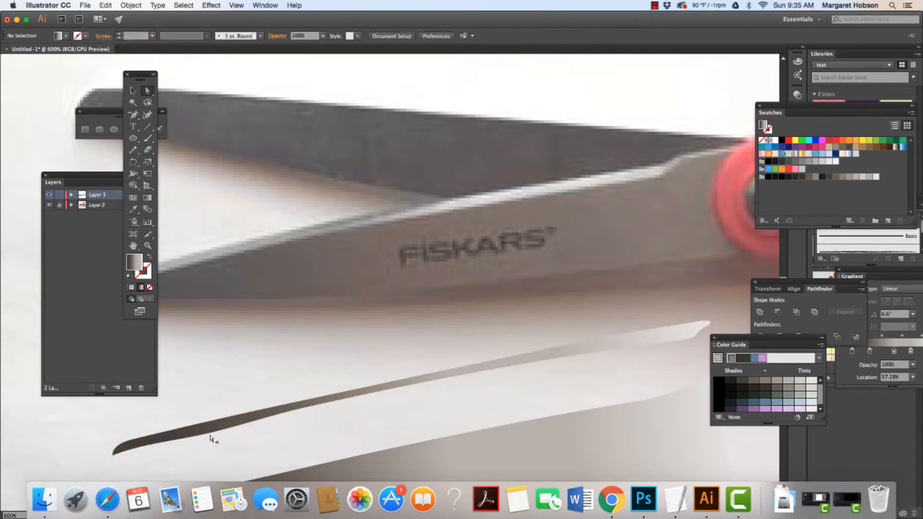
left_click(210, 432)
key("Up")
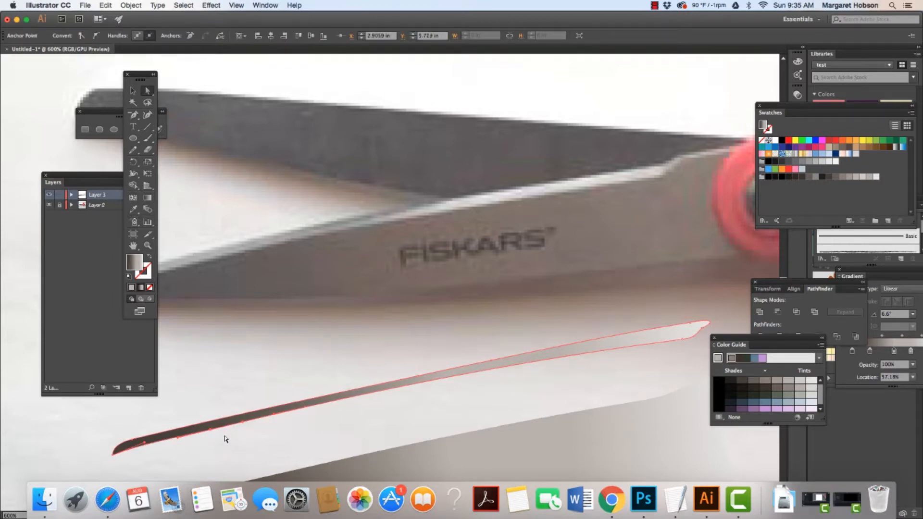
left_click(274, 440)
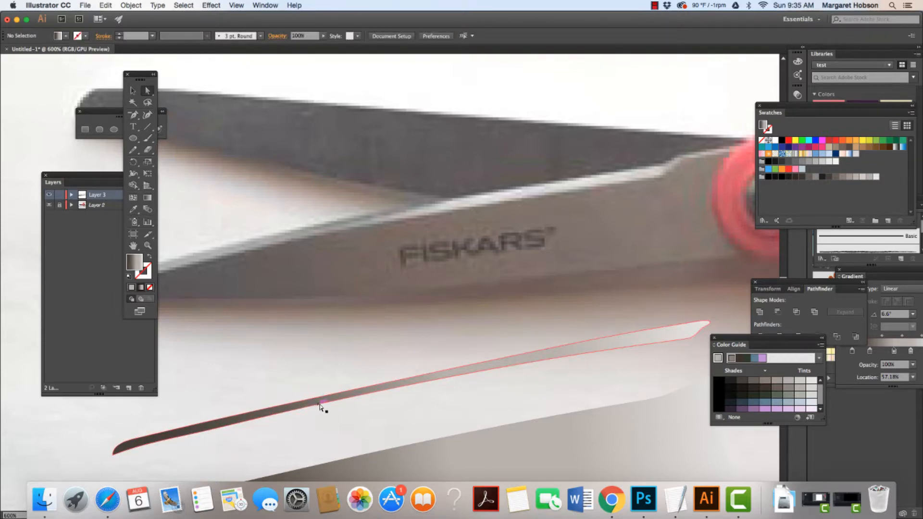
Reposition the thin edge path's anchor at the blade tip so it meets the blade's point.
left_click_drag(134, 72, 87, 81)
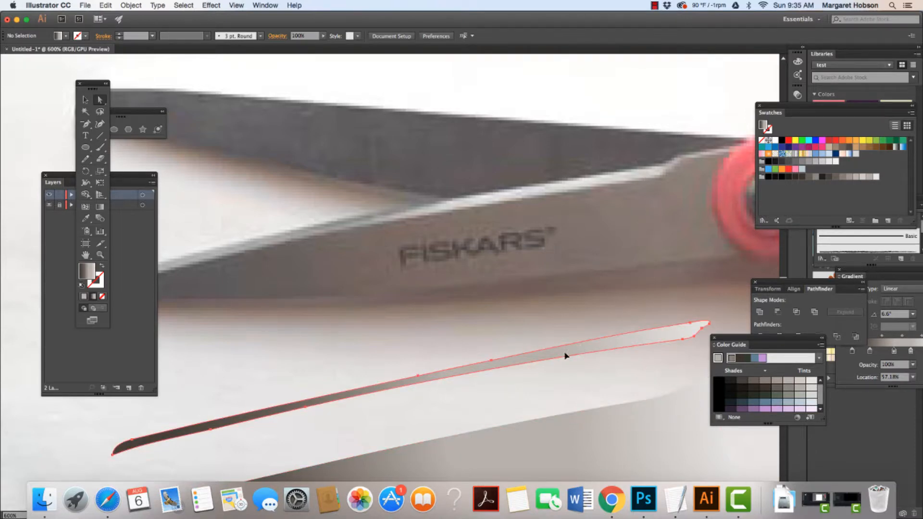
left_click_drag(564, 356, 583, 433)
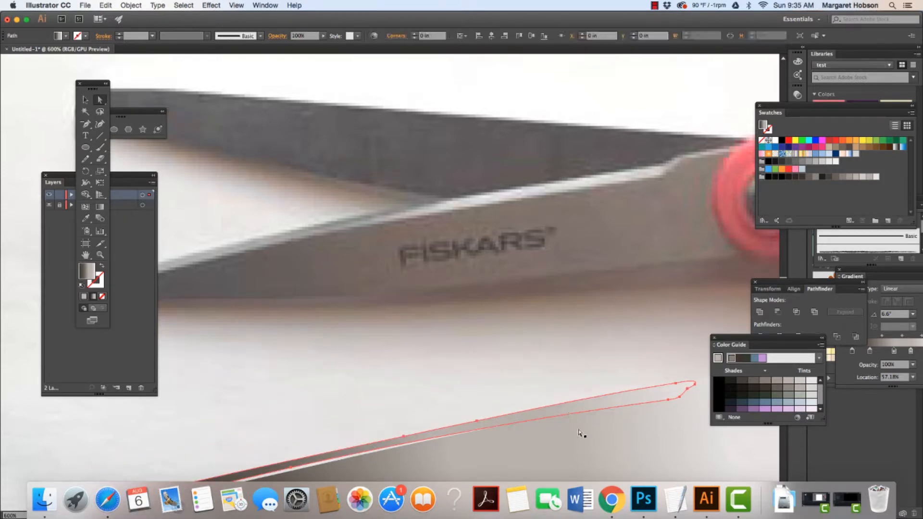
key("super+minus")
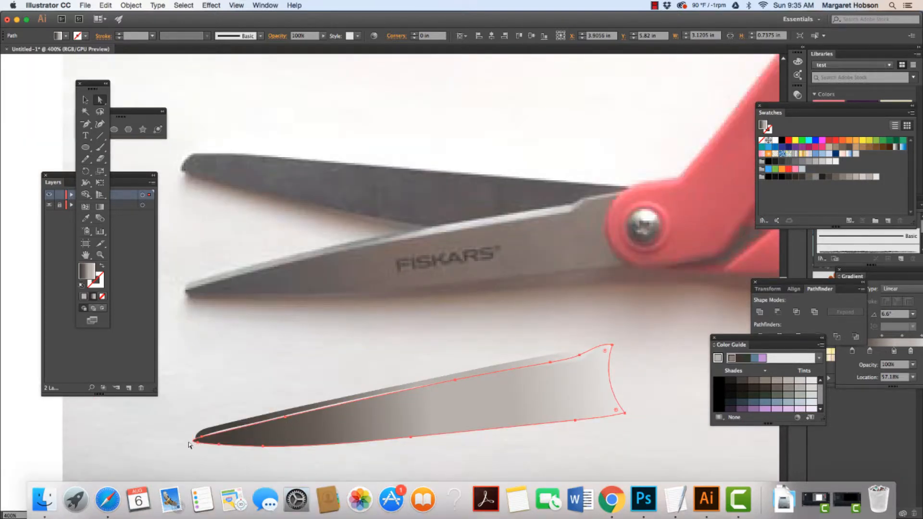
left_click(223, 432)
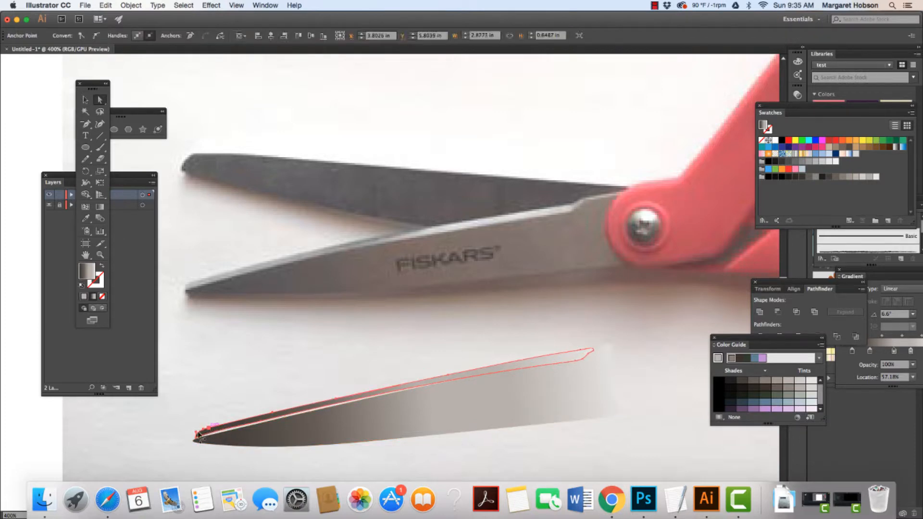
key("super+equal")
key("super+equal")
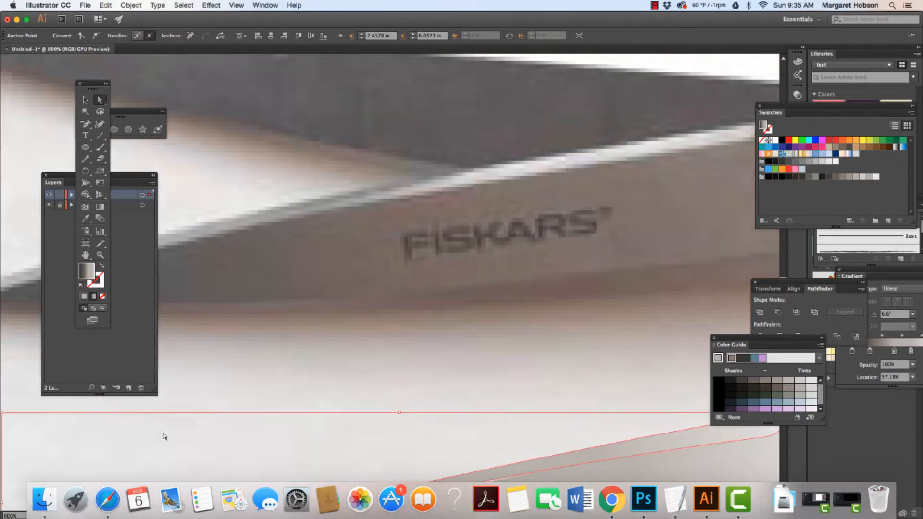
key("space")
left_click_drag(245, 456, 522, 283)
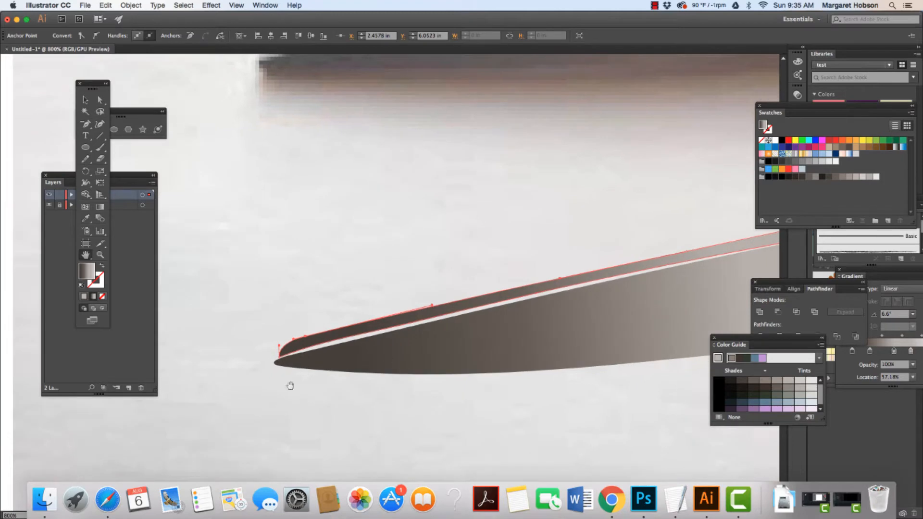
left_click(219, 370)
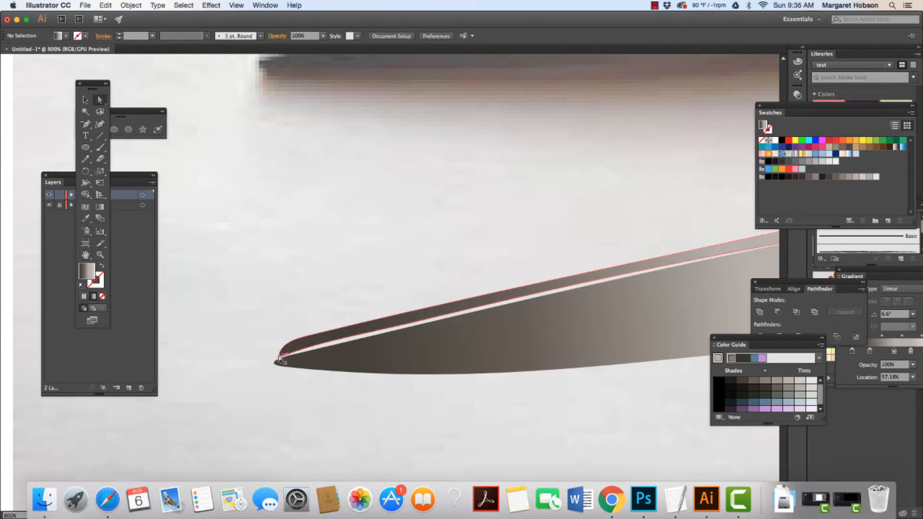
left_click_drag(280, 358, 308, 339)
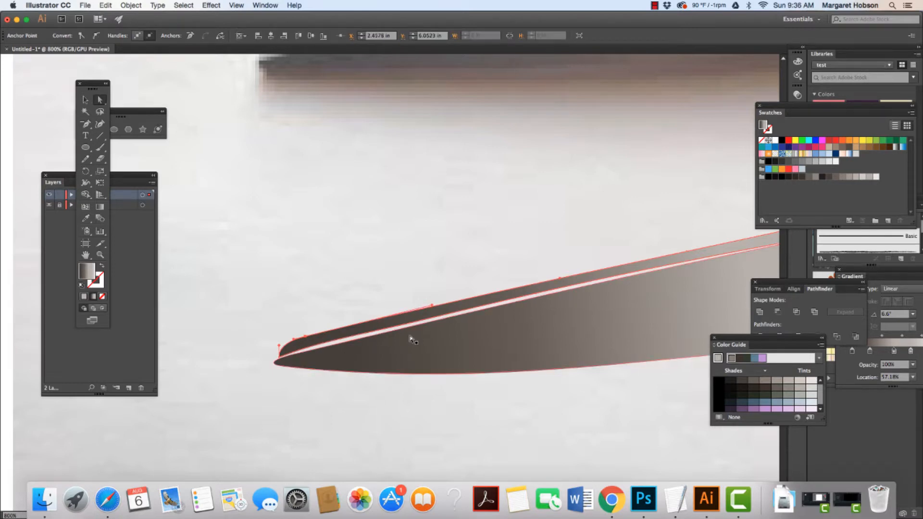
left_click(279, 358, "shift")
key("Left")
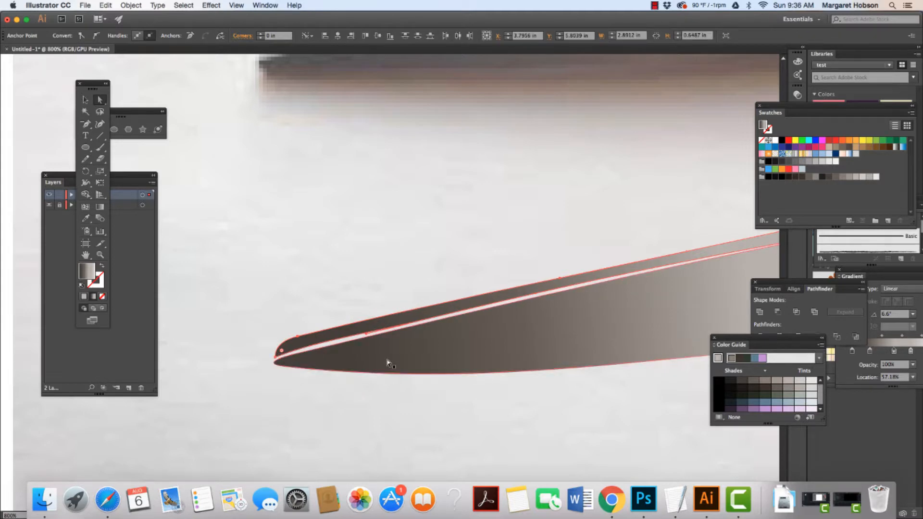
key("Left")
key("Down")
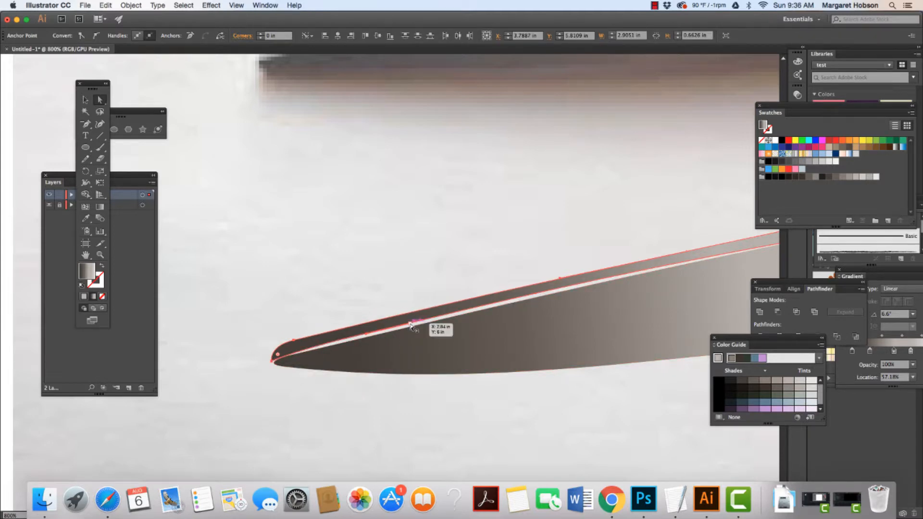
Nudge two anchors along the middle of the thin edge path downward, then deselect the path.
left_click(411, 324, "shift")
key("Down")
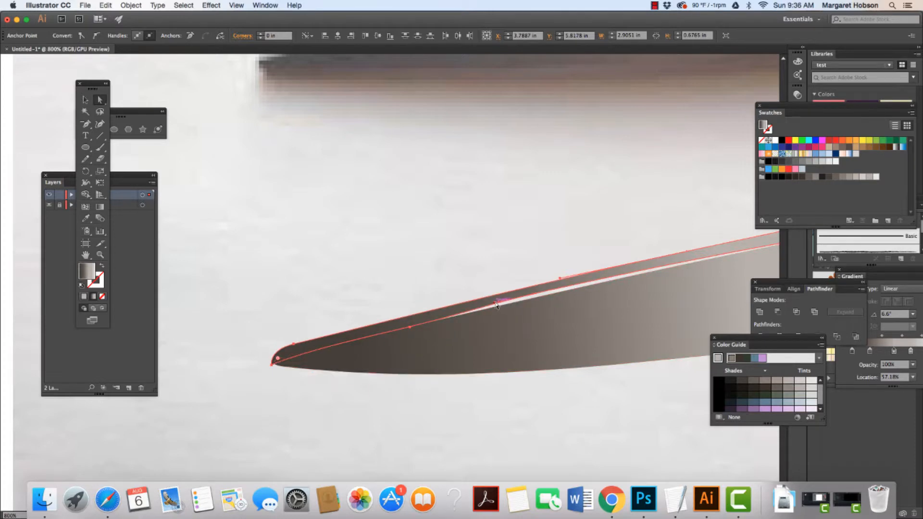
left_click_drag(495, 303, 536, 294)
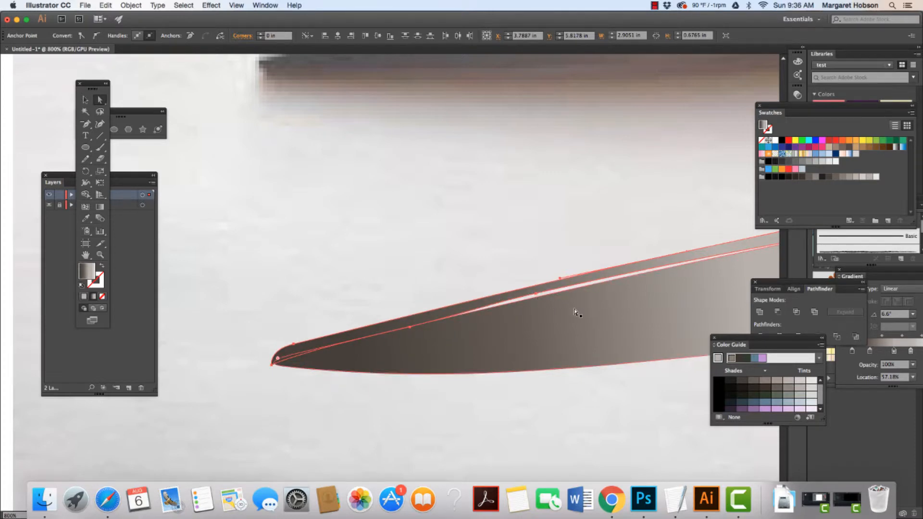
left_click(425, 268)
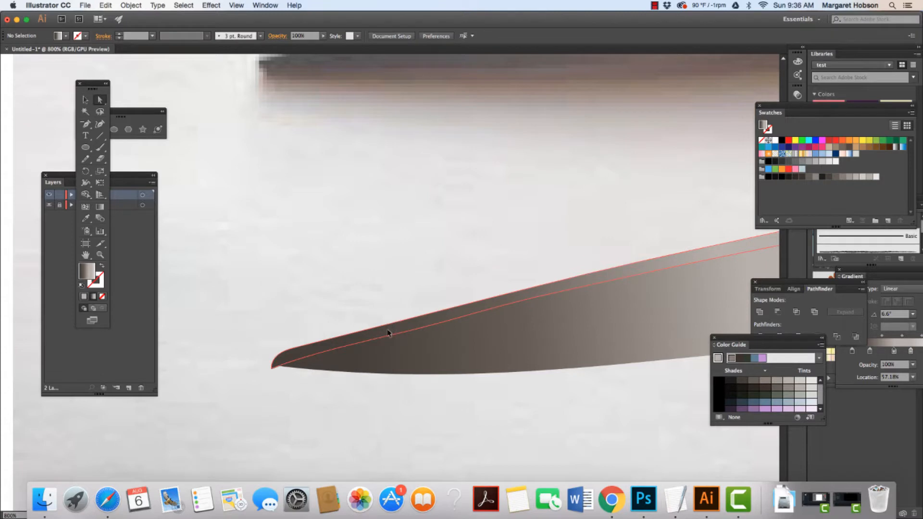
left_click(389, 332)
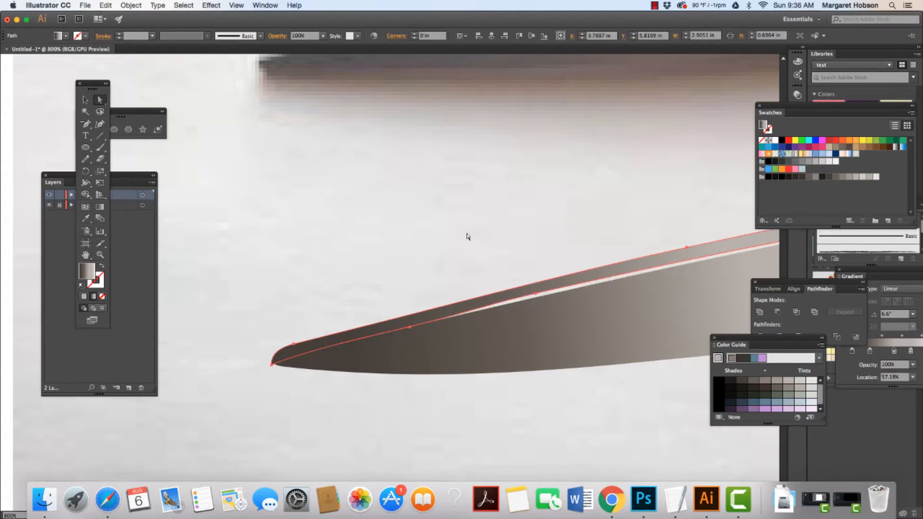
left_click(469, 284)
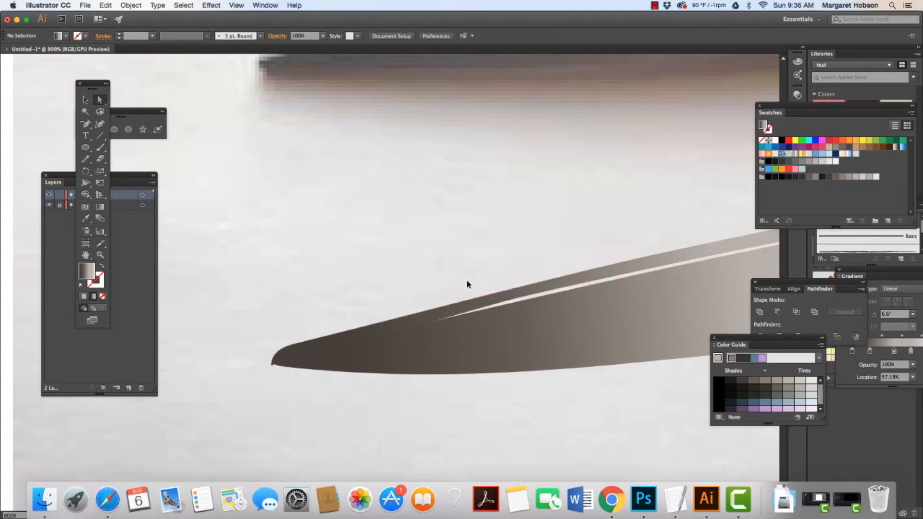
With the Gradient tool, align the thin edge path's gradient along its length at about 11.6°.
key("super+minus")
key("super+minus")
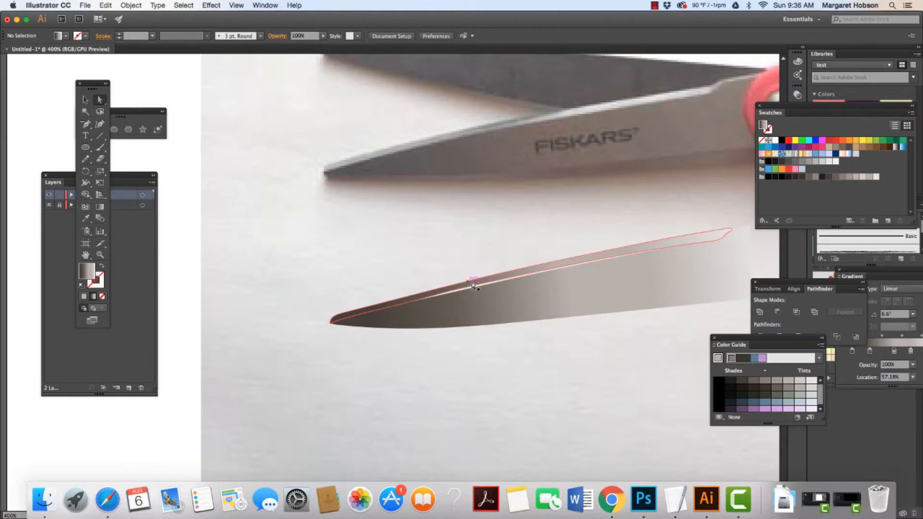
left_click(544, 264)
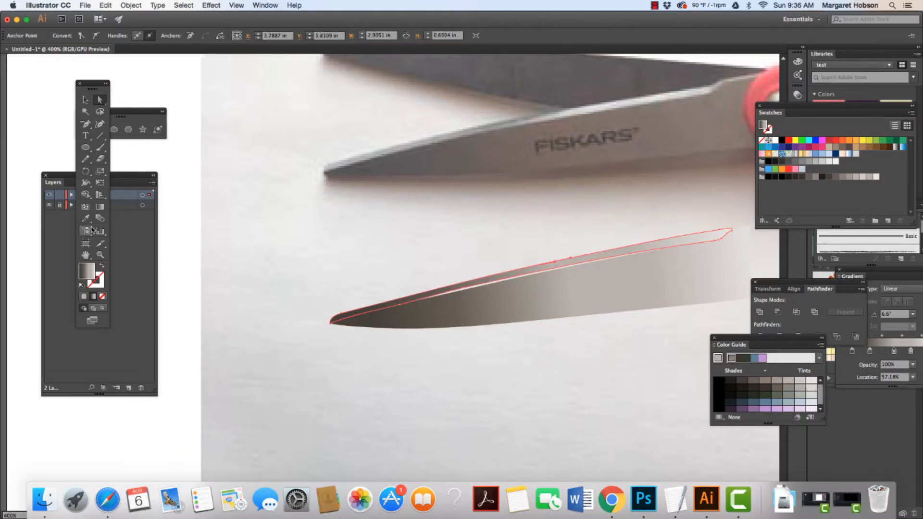
left_click(100, 207)
mouse_move(314, 300)
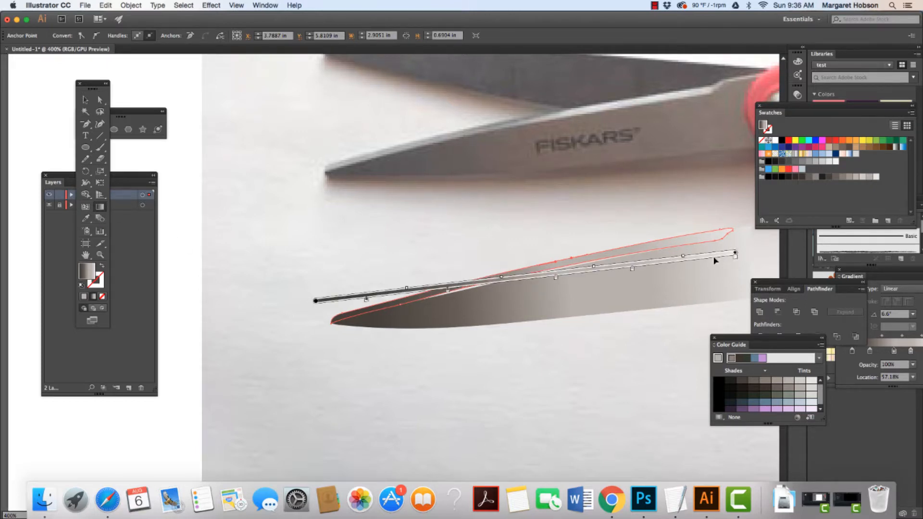
left_click_drag(738, 248, 735, 236)
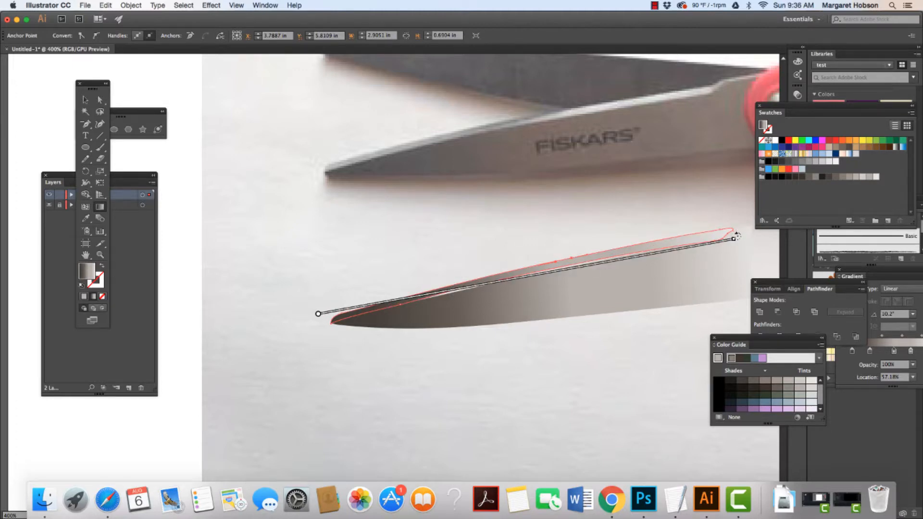
left_click_drag(735, 238, 732, 232)
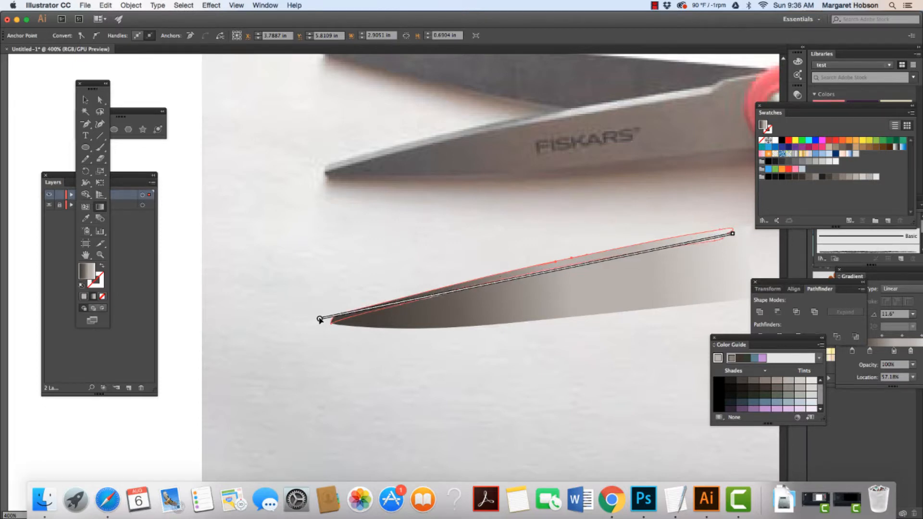
scroll(332, 321, "left", 1)
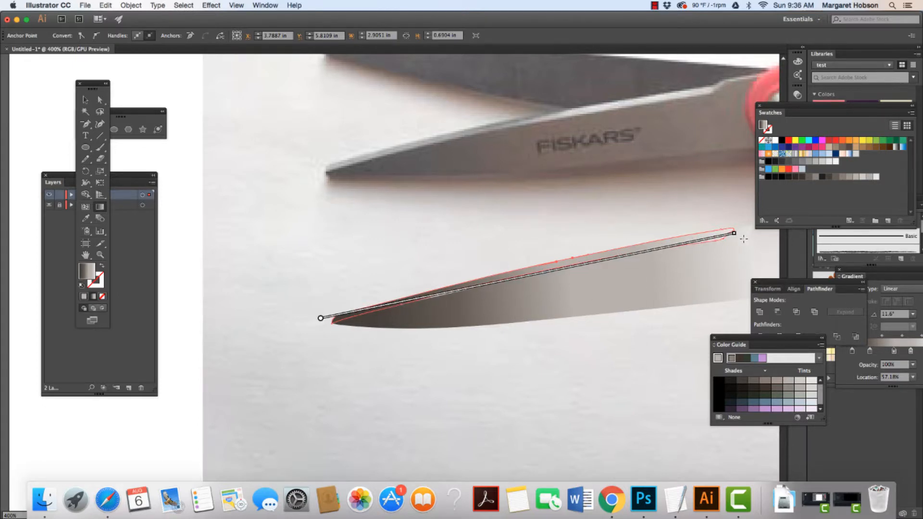
mouse_move(734, 235)
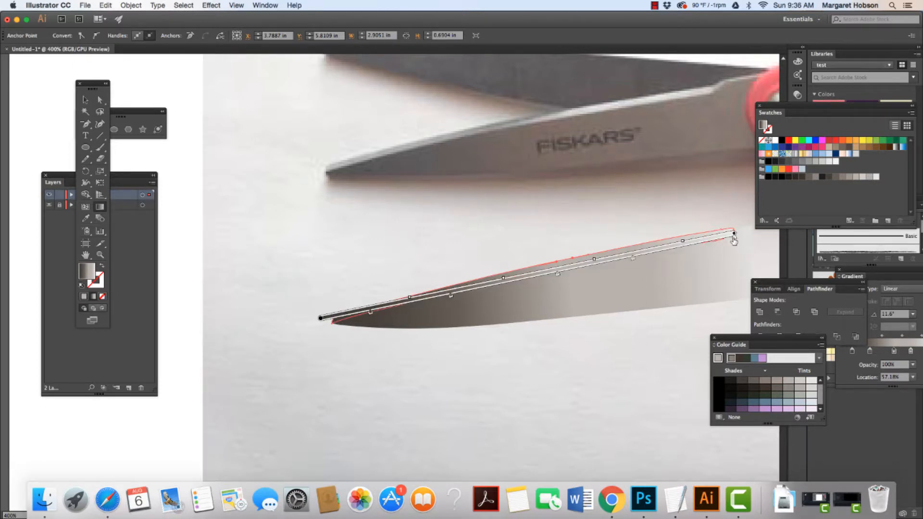
double_click(734, 237)
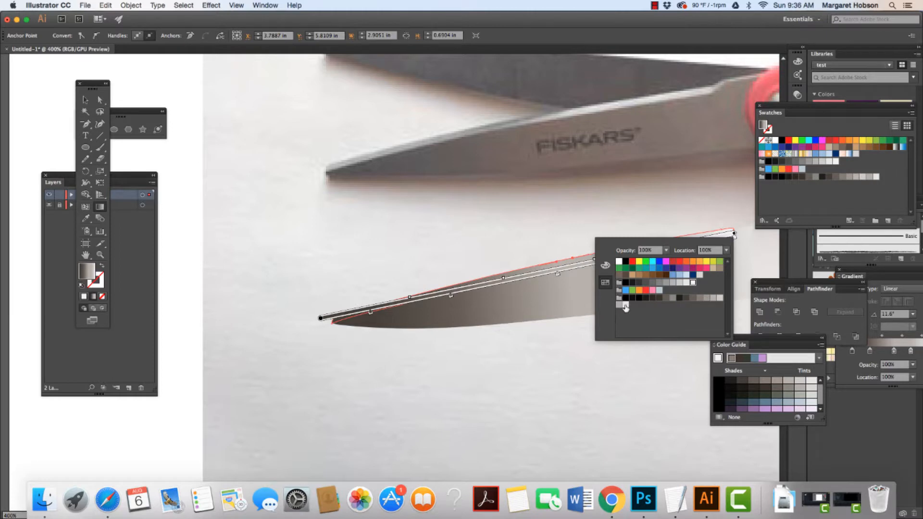
left_click(592, 219)
Remove one stop from the thin edge path's gradient and slide another stop to about the middle of the gradient.
mouse_move(691, 245)
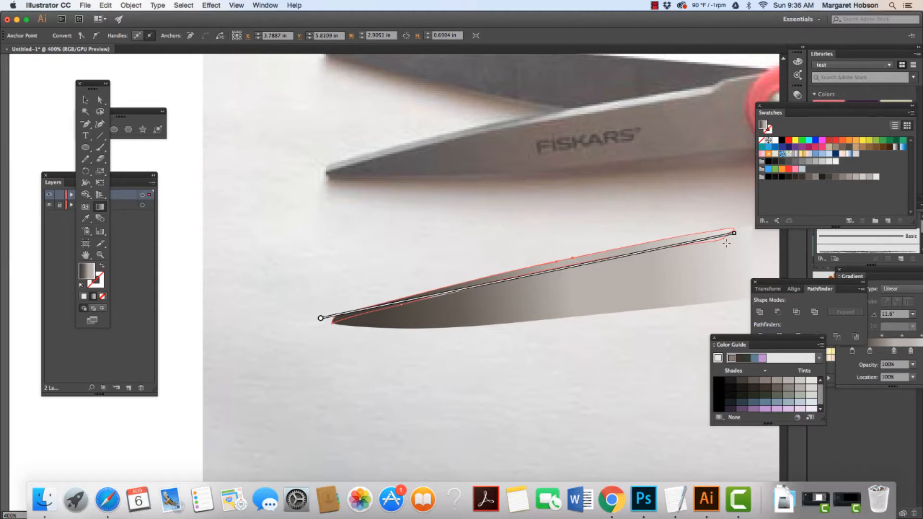
mouse_move(719, 244)
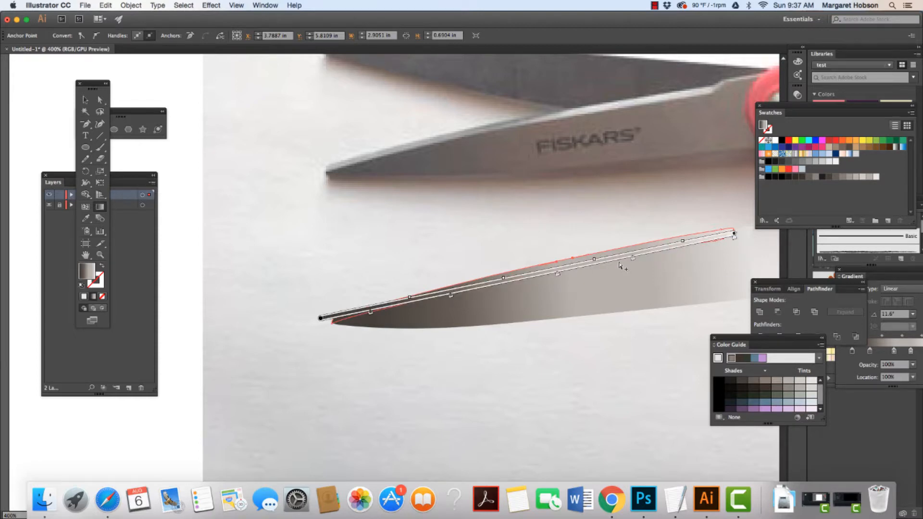
left_click_drag(633, 261, 649, 395)
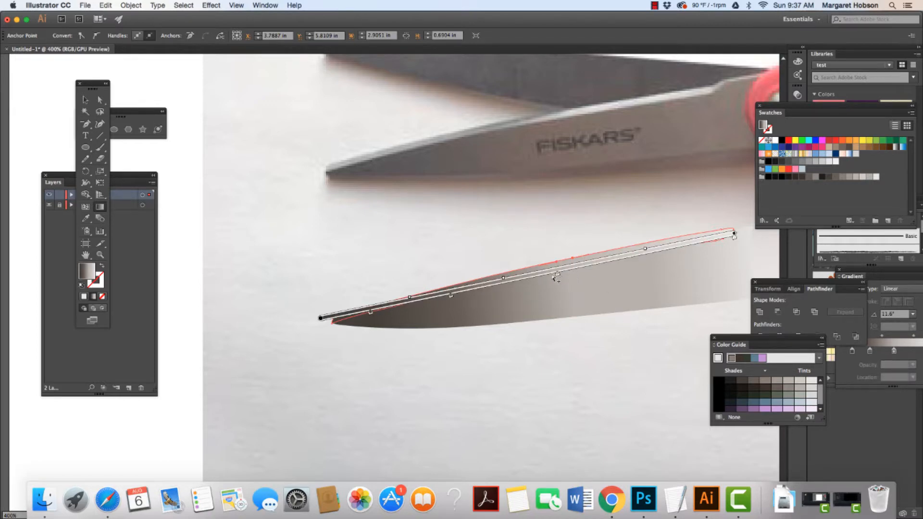
mouse_move(561, 275)
left_click_drag(558, 276, 523, 284)
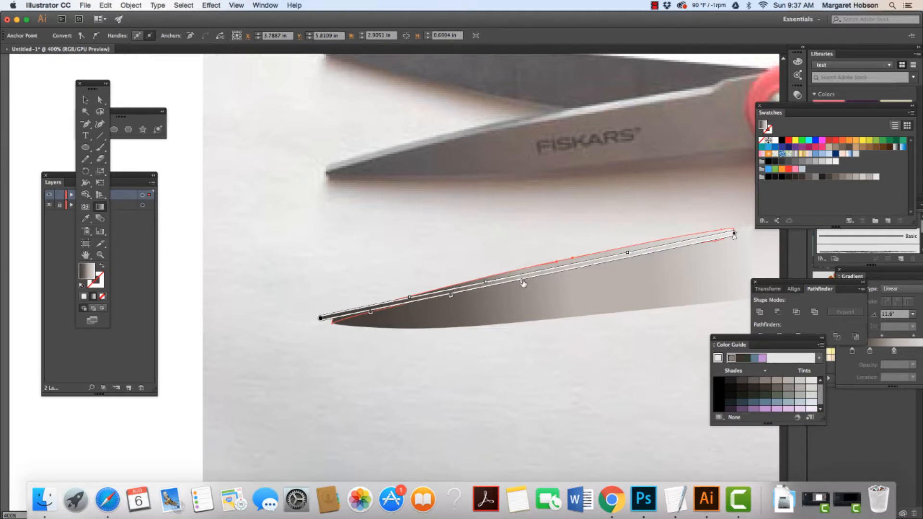
Recolor the gradient stop at 48.65% with a medium grey swatch.
double_click(521, 283)
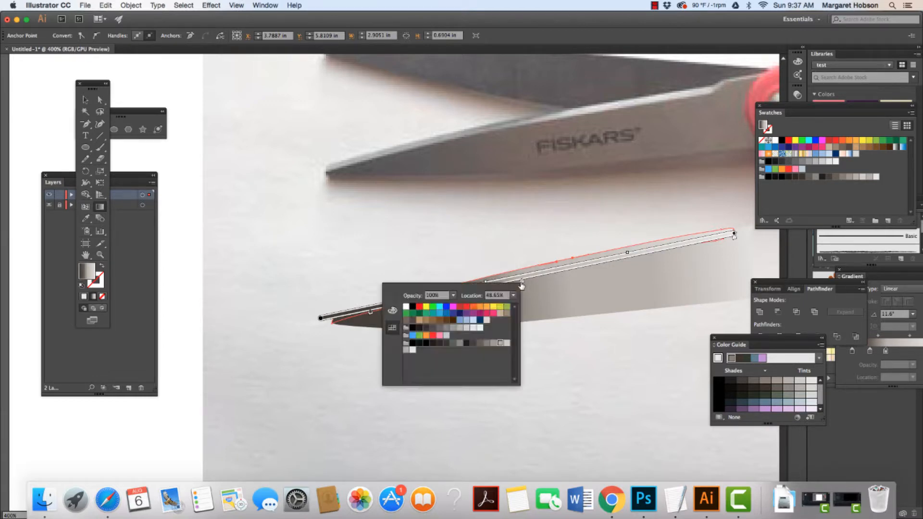
left_click(455, 333)
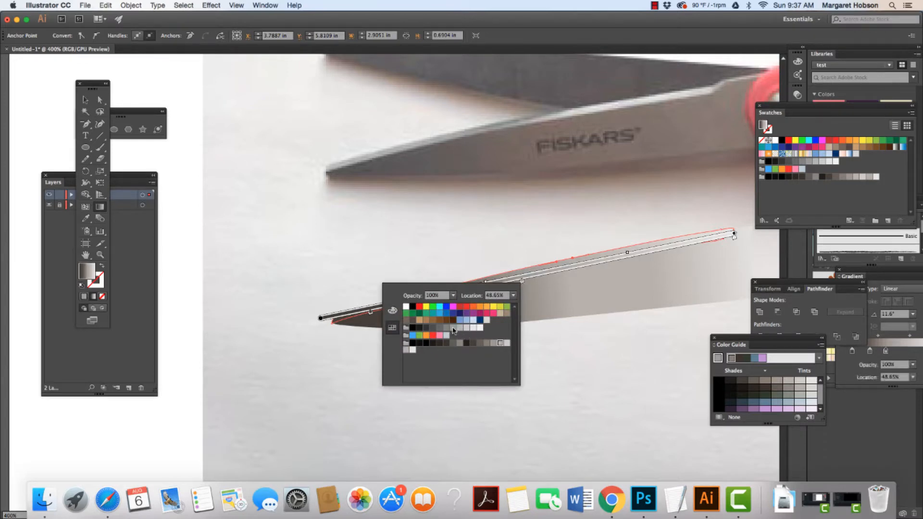
left_click(555, 359)
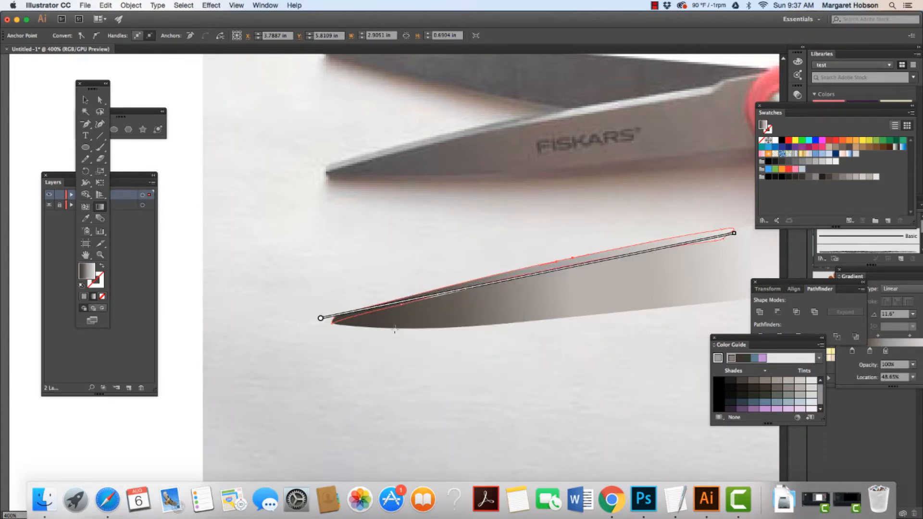
Recolor the 11.98% gradient stop with the R=204 G=204 B=204 light grey swatch and remove another stop.
left_click(331, 320)
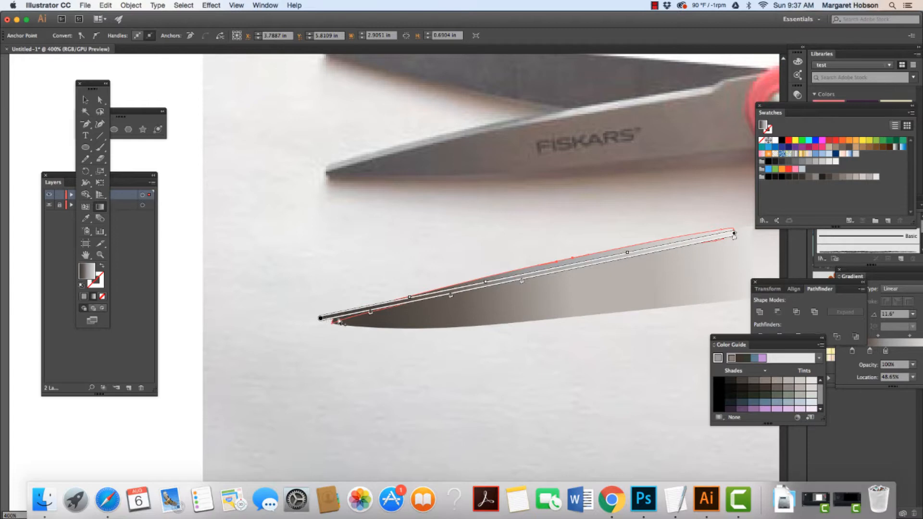
double_click(371, 313)
left_click(311, 355)
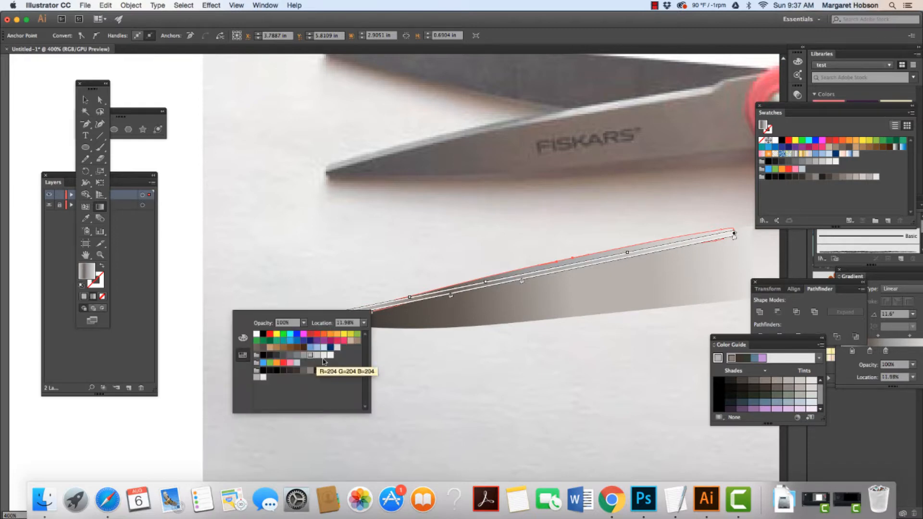
left_click(429, 377)
left_click_drag(451, 296, 448, 386)
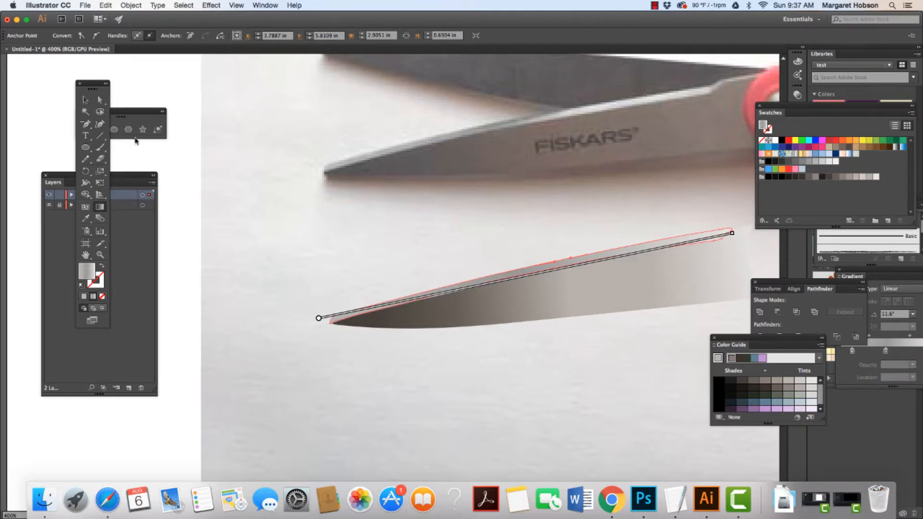
Nudge the large blade shape one step left and one step up, then deselect it.
left_click(85, 100)
left_click(203, 164)
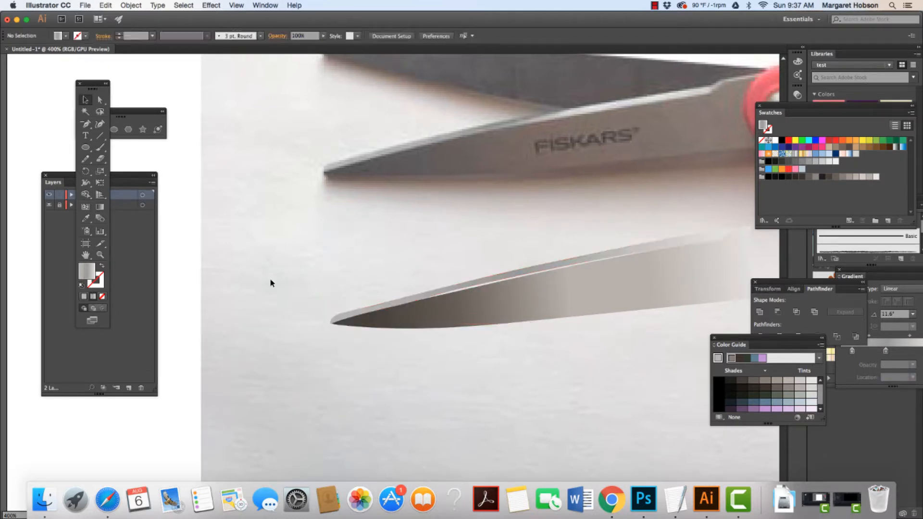
left_click(507, 324)
key("Left")
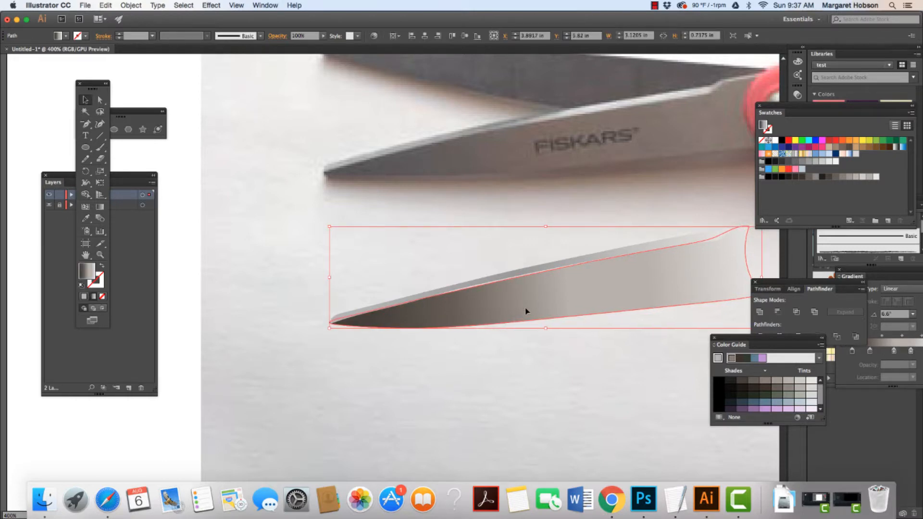
key("Up")
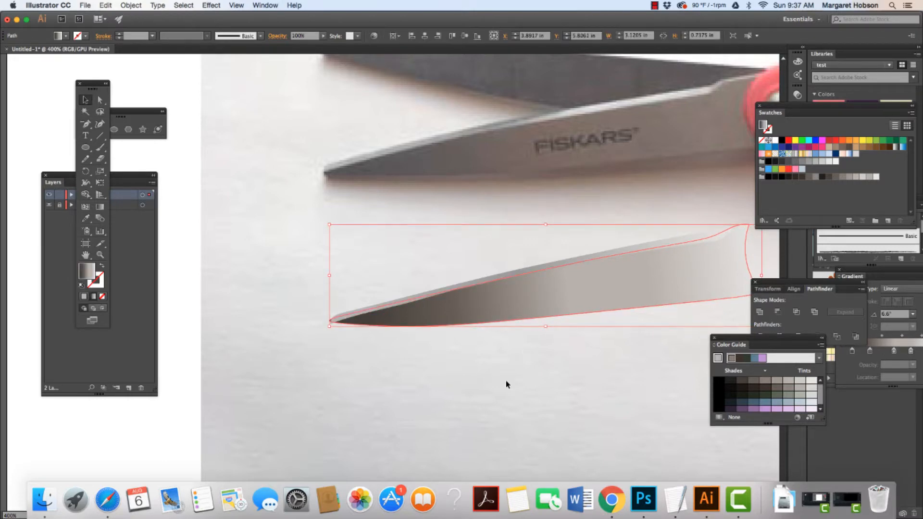
left_click(500, 390)
Move the thin edge path's tip anchor slightly up to align with the blade's point, then deselect.
left_click(329, 320)
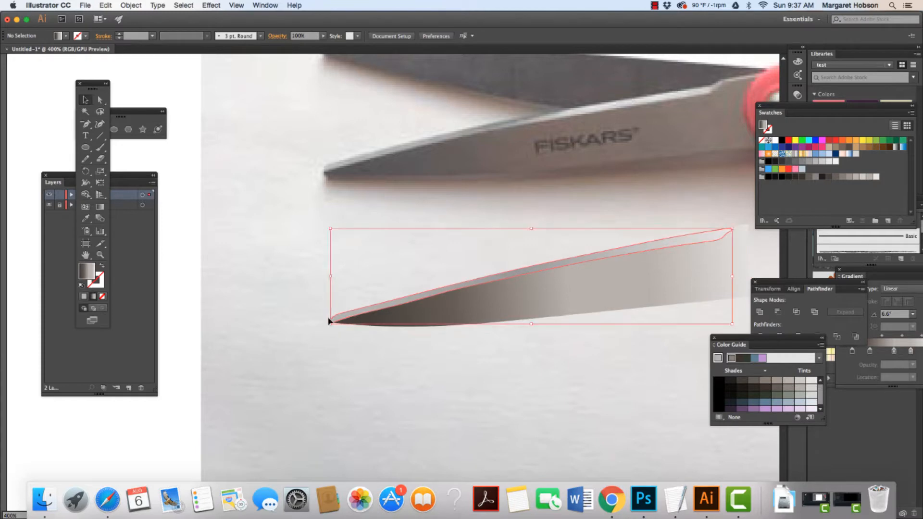
left_click(100, 255)
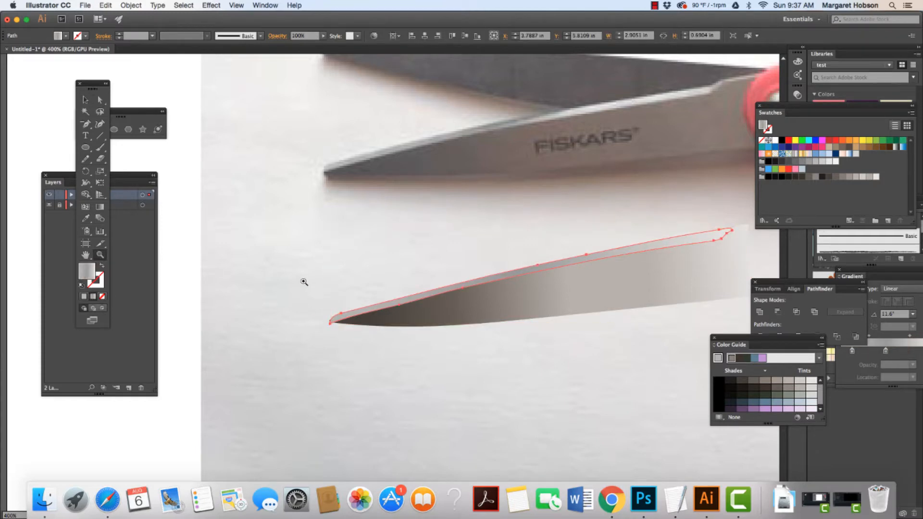
left_click_drag(304, 282, 418, 340)
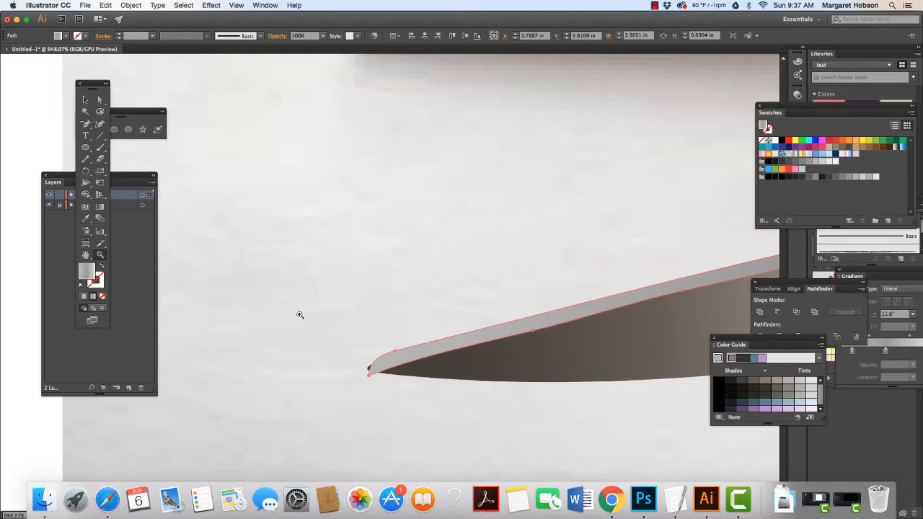
key("a")
left_click(369, 376)
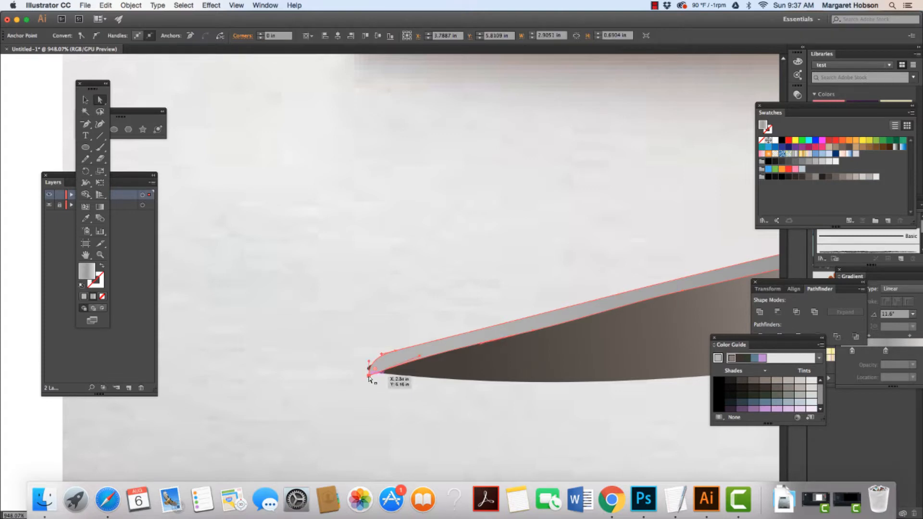
left_click_drag(369, 378, 369, 377)
key("Up")
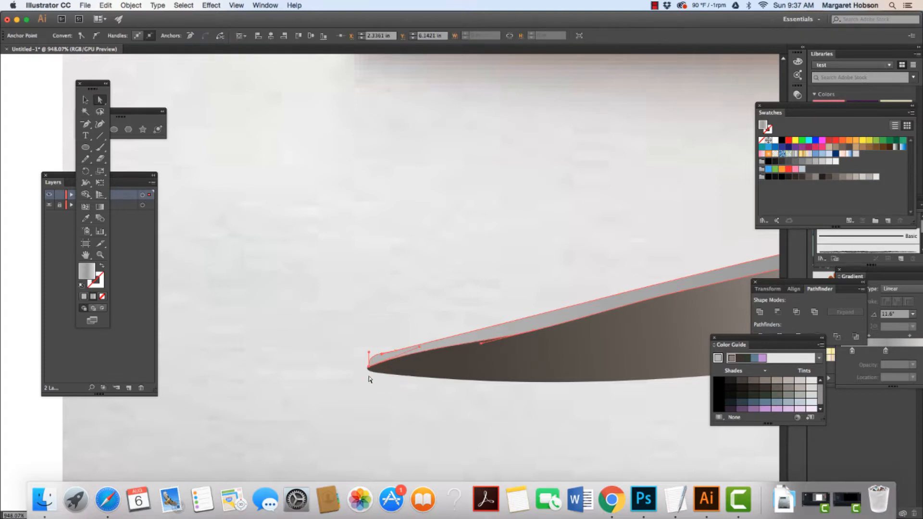
key("super+z")
left_click_drag(370, 378, 367, 370)
left_click(313, 355)
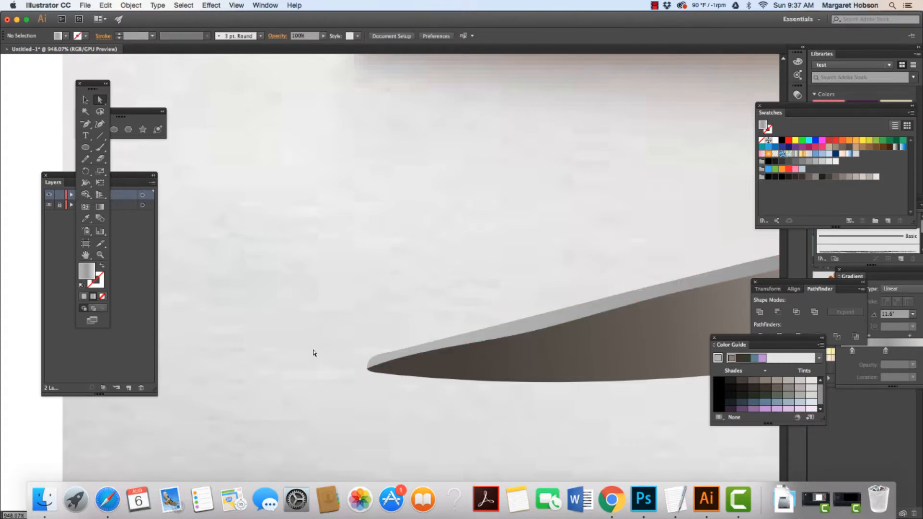
Change the large blade shape's stacking order with the Arrange command, then deselect it.
key("super+minus")
key("super+minus")
key("super+minus")
key("super+minus")
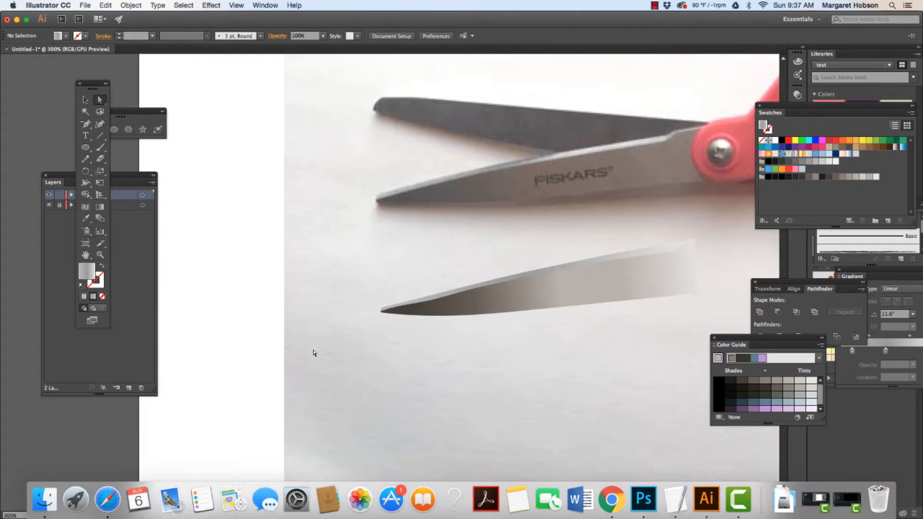
left_click(450, 303)
left_click(434, 302)
left_click(449, 305)
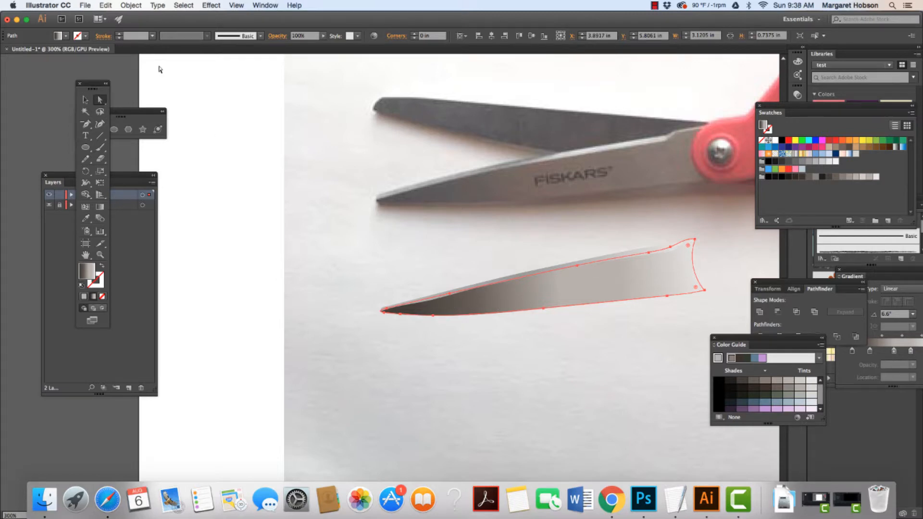
left_click(130, 5)
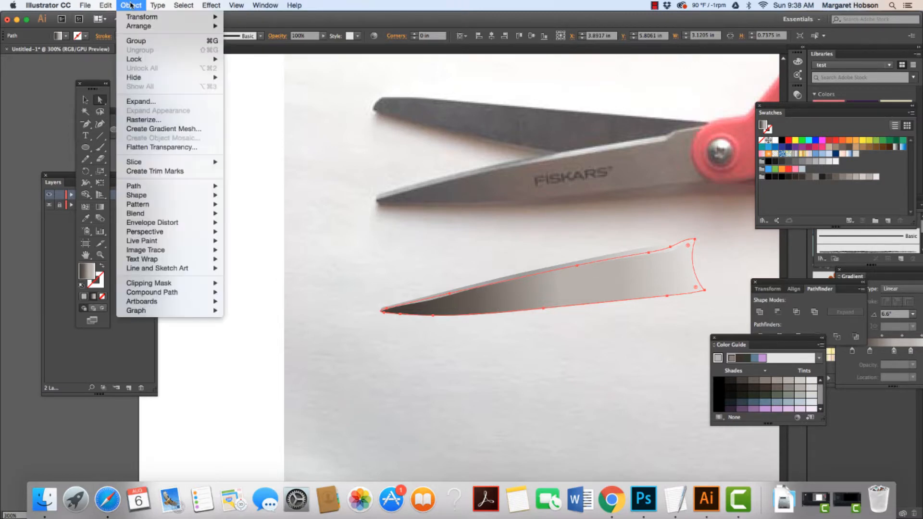
mouse_move(135, 27)
left_click(244, 29)
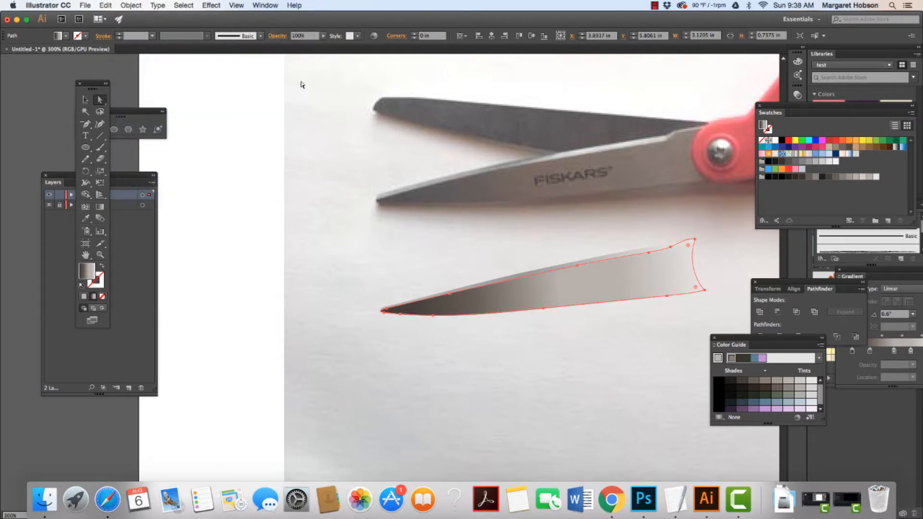
left_click(353, 171)
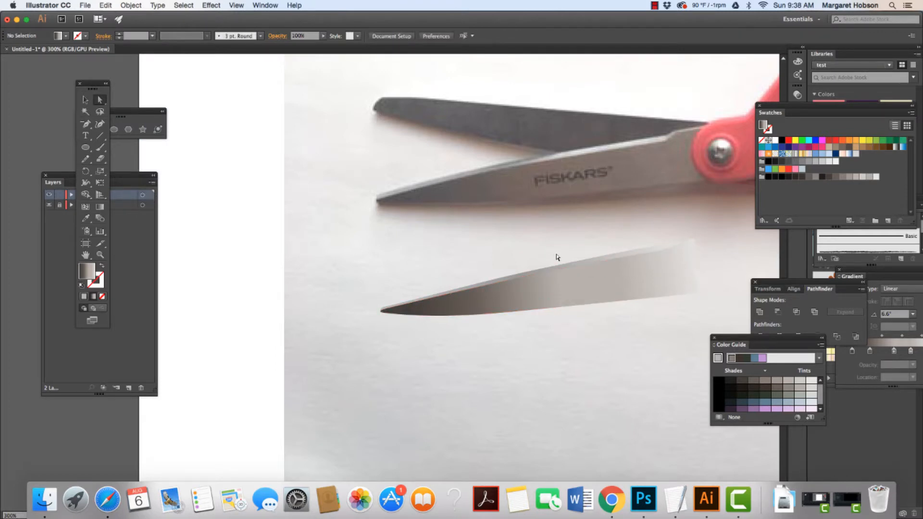
With the Gradient tool, recolor the blade shape's 100% gradient stop with a grey swatch.
left_click(556, 269)
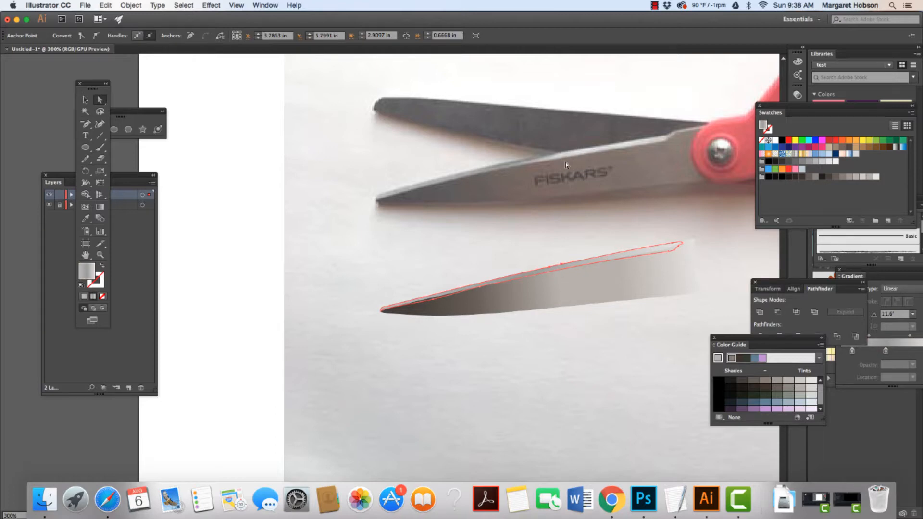
left_click(679, 275)
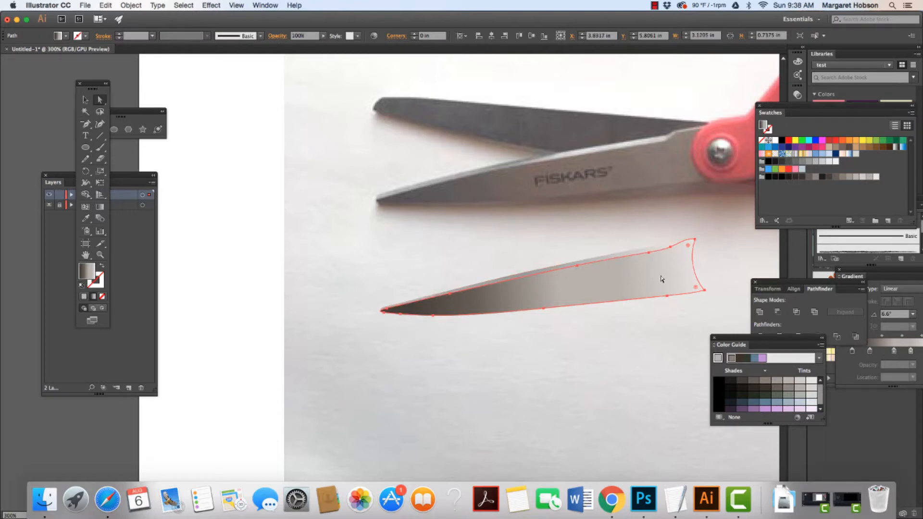
left_click(100, 207)
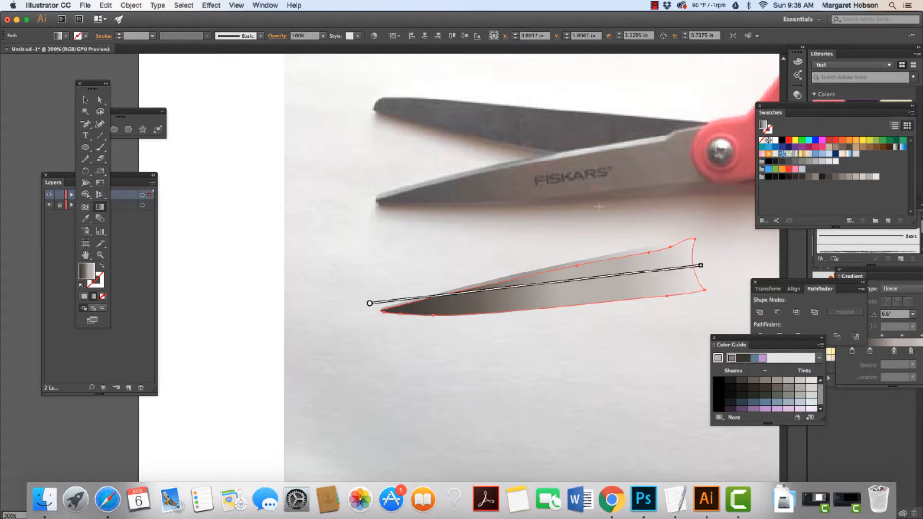
double_click(701, 266)
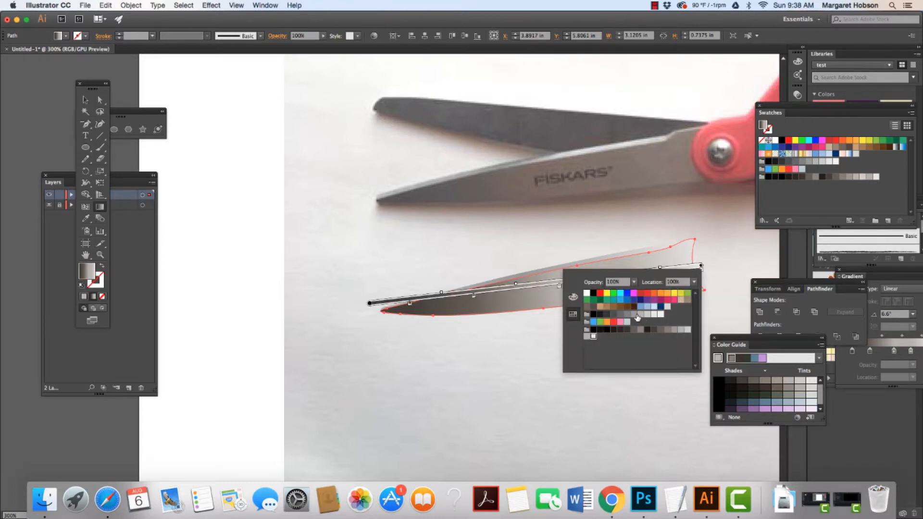
left_click(674, 330)
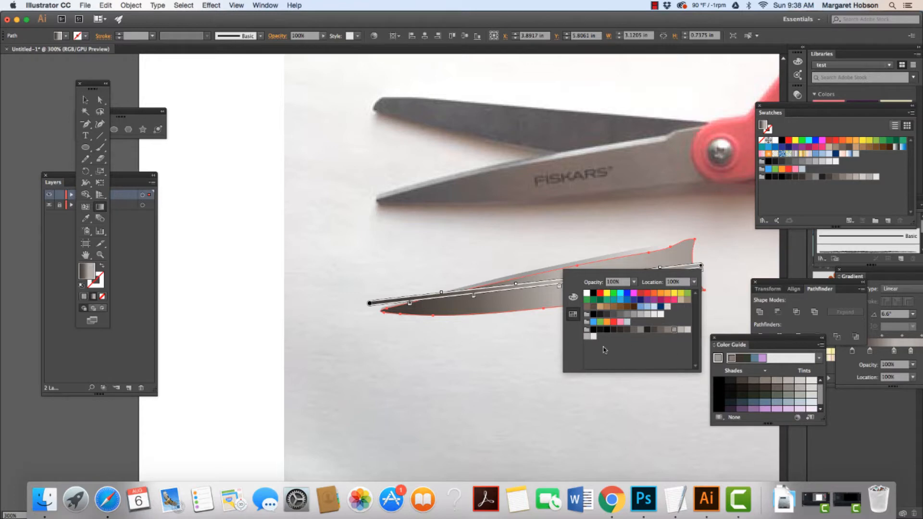
left_click(489, 344)
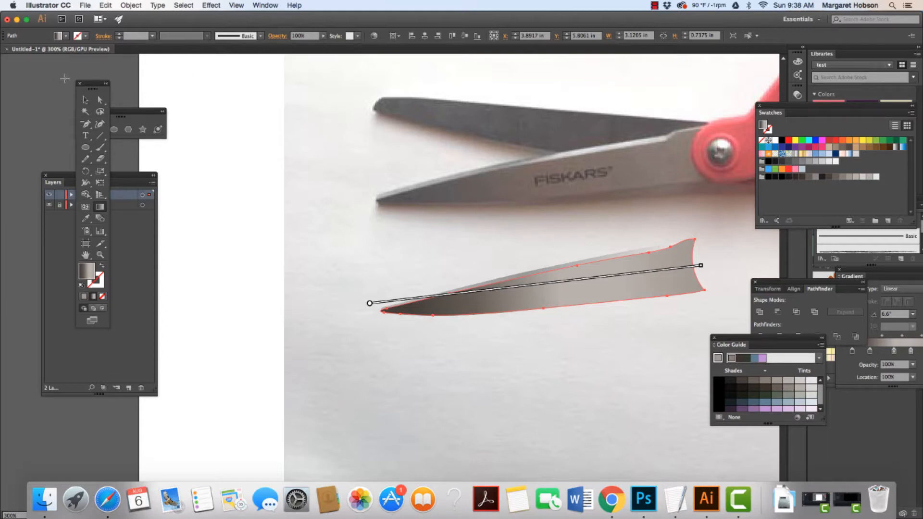
Select the blade shape and inspect its gradient with the Gradient tool, then deselect.
left_click(85, 100)
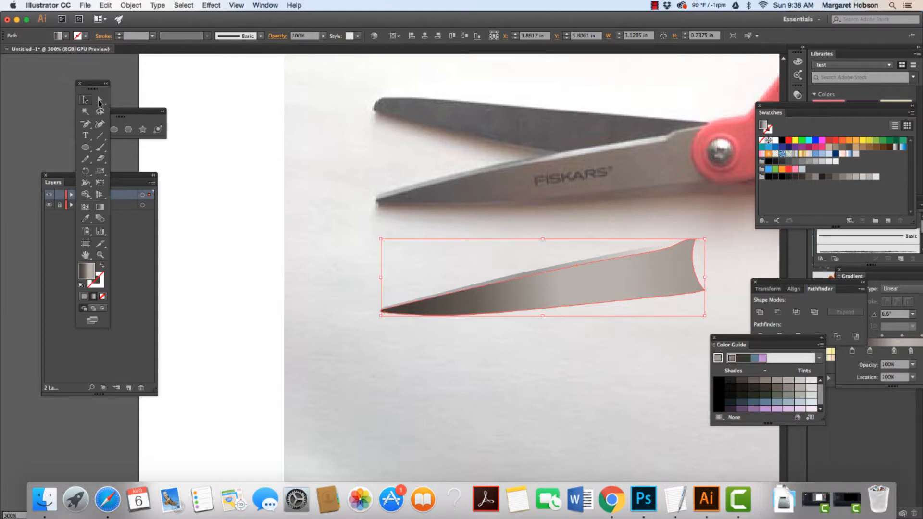
left_click(566, 266)
left_click(567, 268)
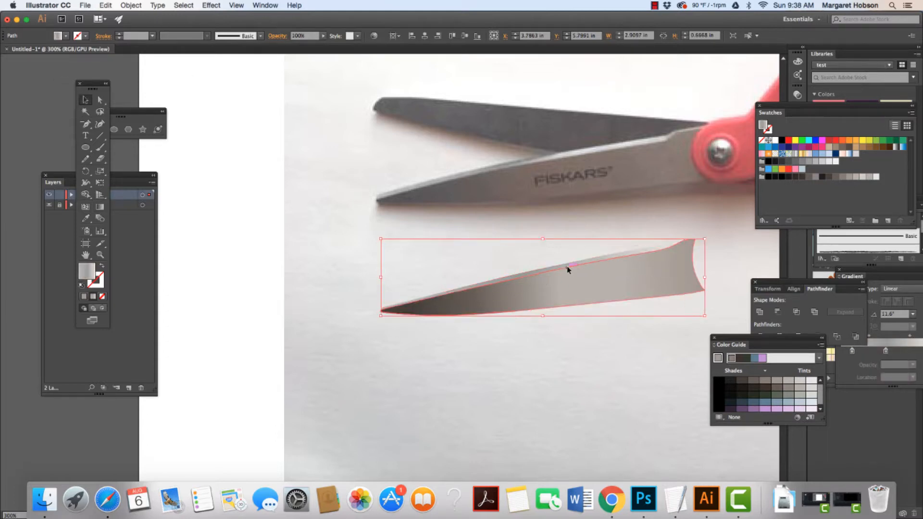
left_click(100, 207)
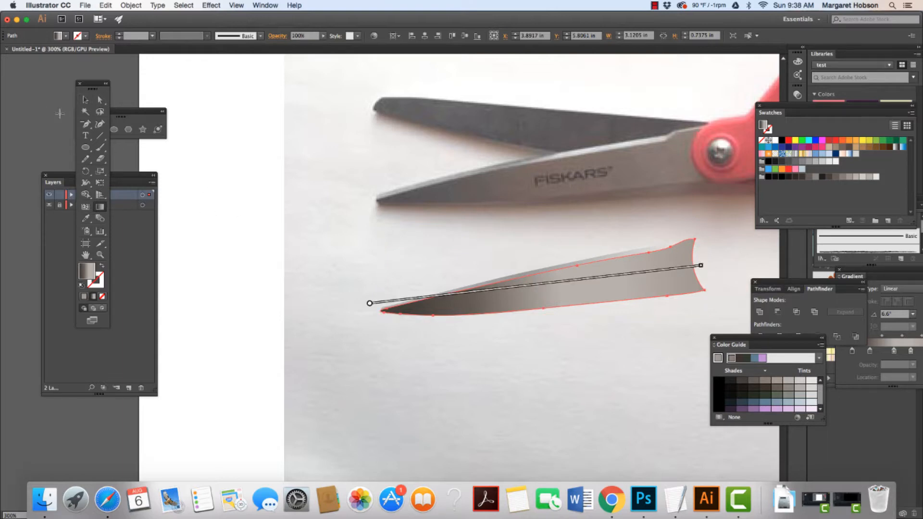
left_click(86, 99)
left_click(203, 160)
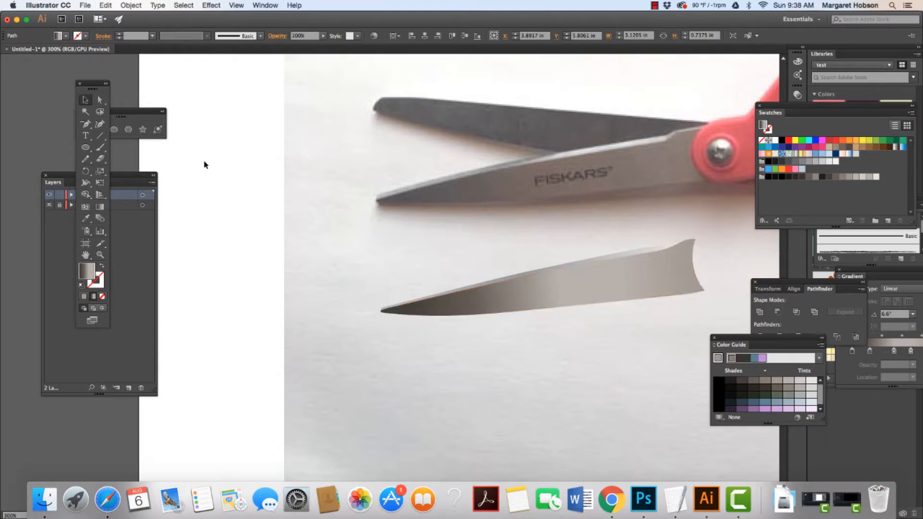
With the Gradient tool, recolor the thin edge path's gradient stop at 67.99% with a grey swatch, then deselect.
left_click(483, 284)
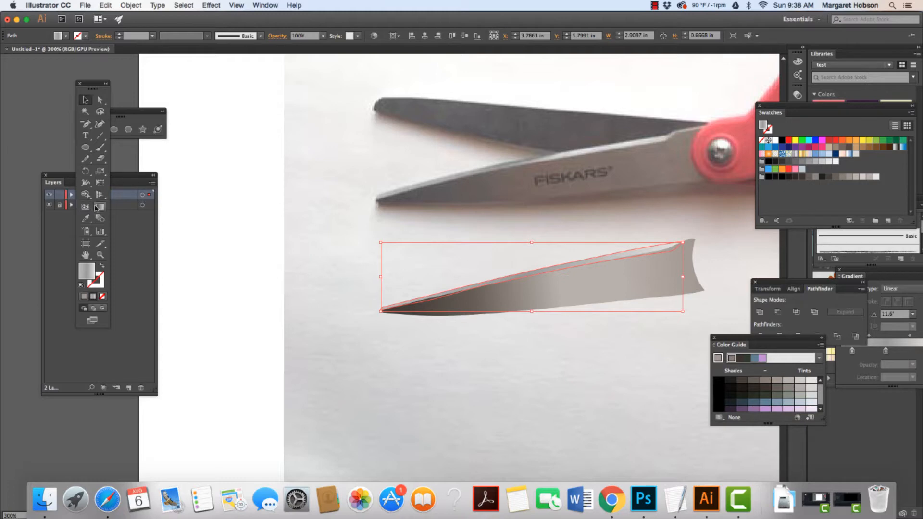
left_click(97, 208)
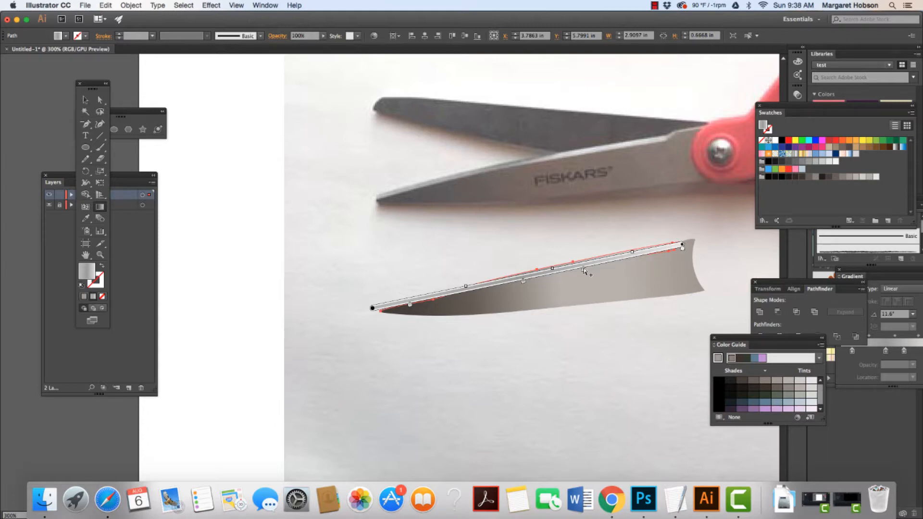
double_click(584, 270)
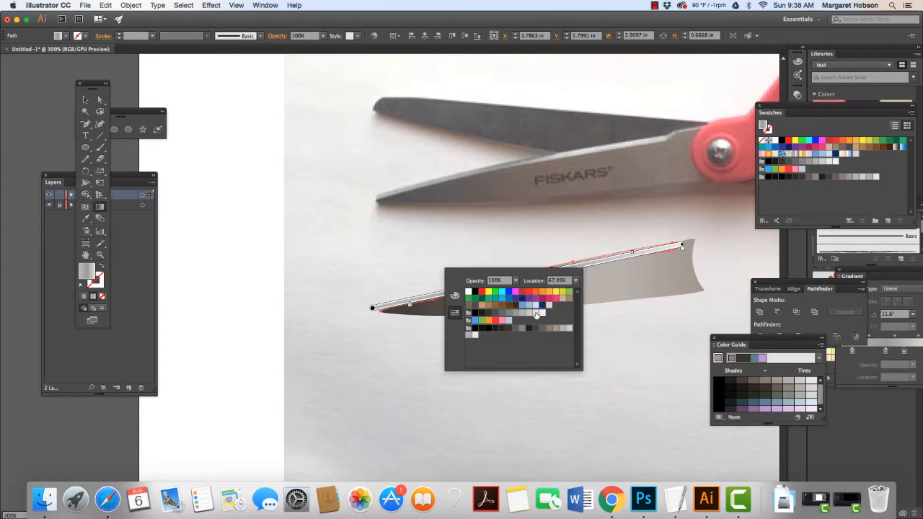
left_click(535, 314)
left_click(378, 238)
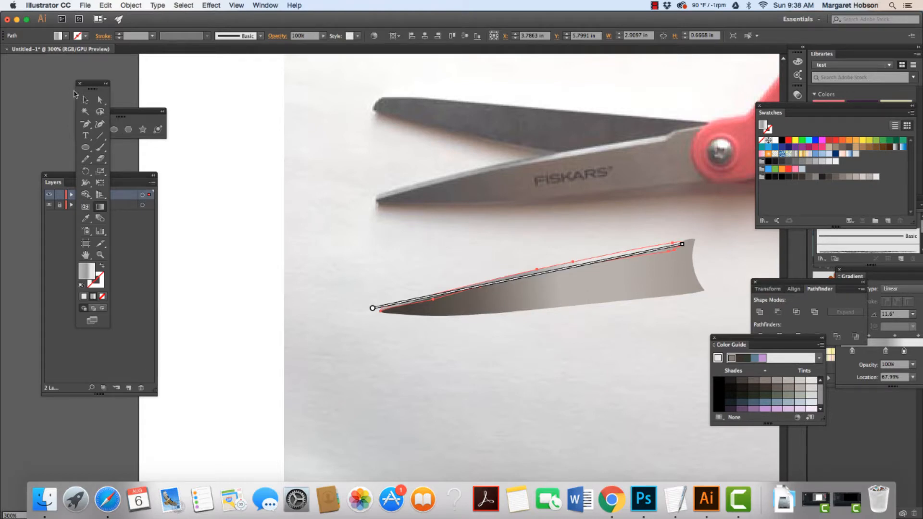
key("v")
left_click(279, 151)
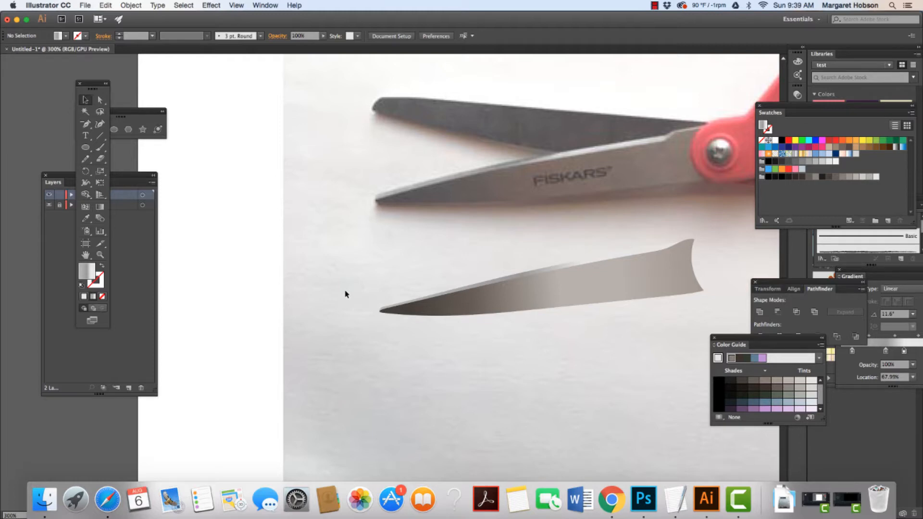
Select the traced blade and edge shapes together and move them down below the photo's scissors.
key("super+minus")
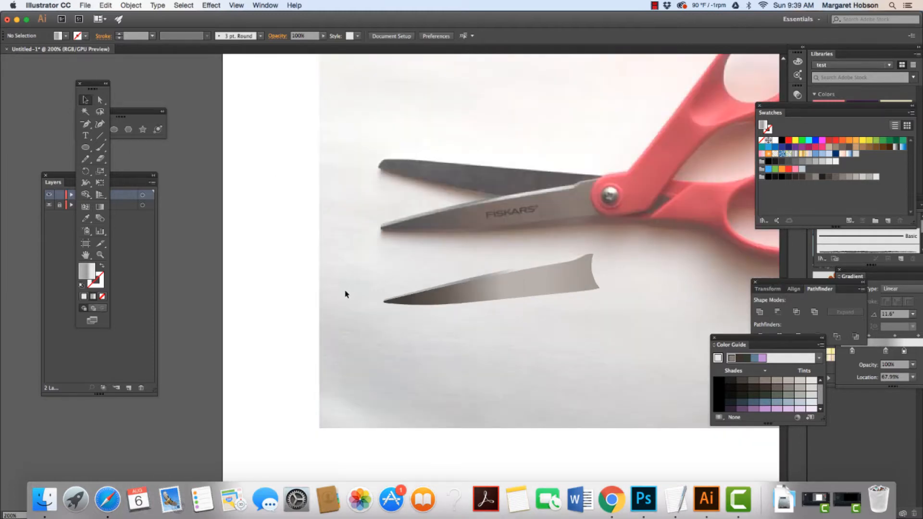
left_click(449, 300)
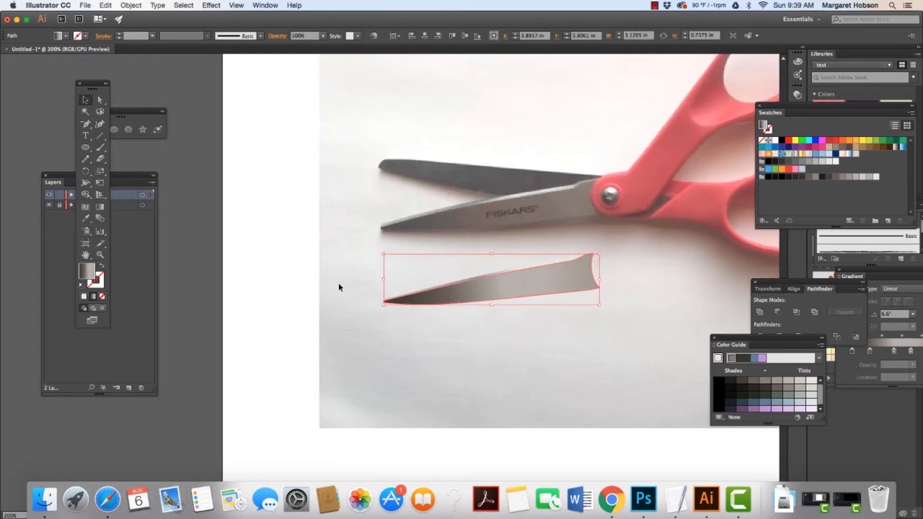
left_click(308, 270)
left_click_drag(351, 261, 619, 311)
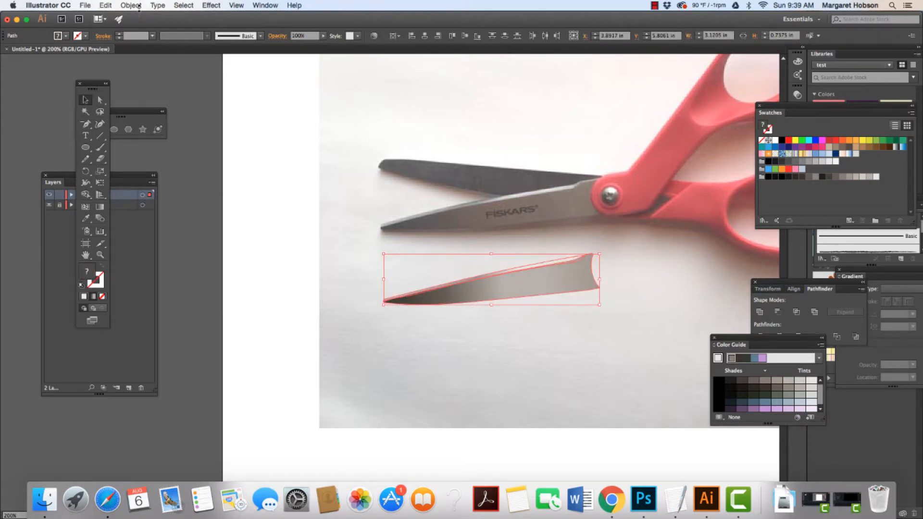
key("Down")
key("Down")
key("Down")
key("Down")
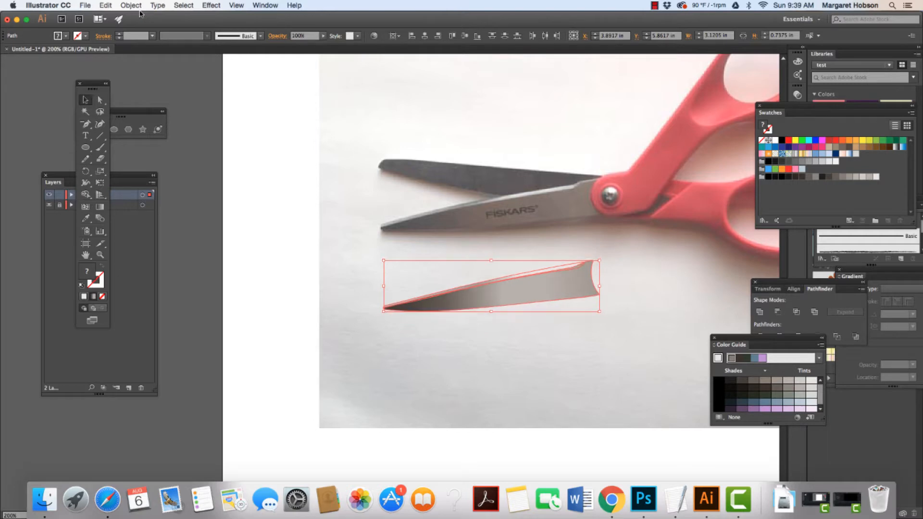
key("Down")
key("Down")
key("Down")
key("Down")
key("Down")
key("Down")
key("Down")
key("Down")
key("Down")
key("Down")
key("Down")
key("Down")
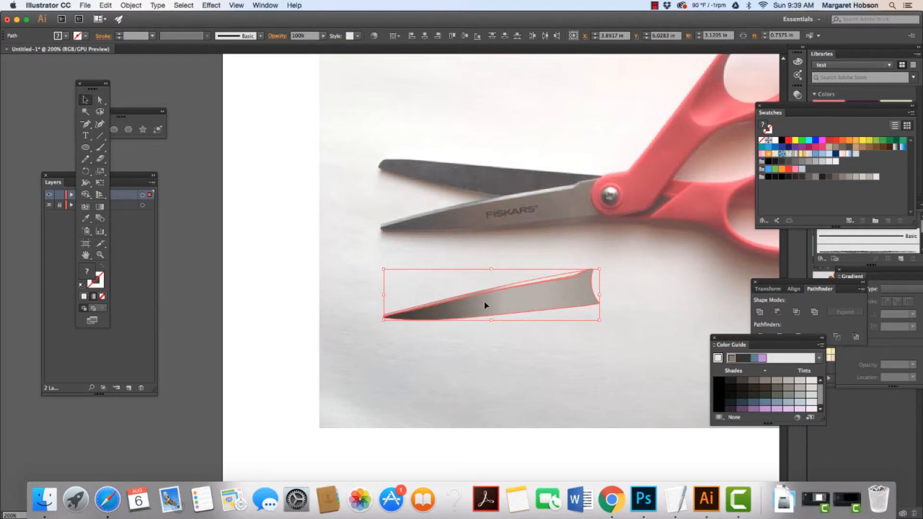
left_click_drag(484, 302, 478, 366)
left_click(399, 312)
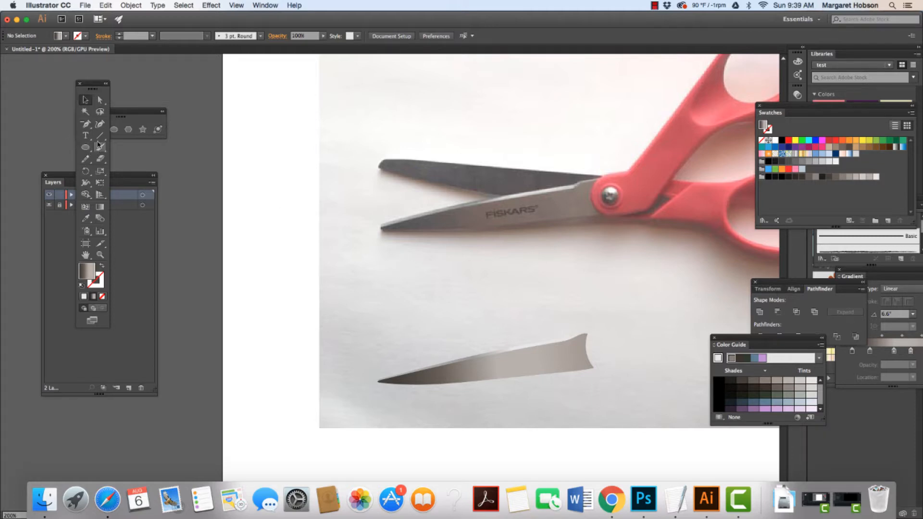
Draw a rectangle about 4.81 × 2.53 in with a light blue-grey fill from the color guide tints, covering the blade shapes.
left_click_drag(117, 112, 151, 96)
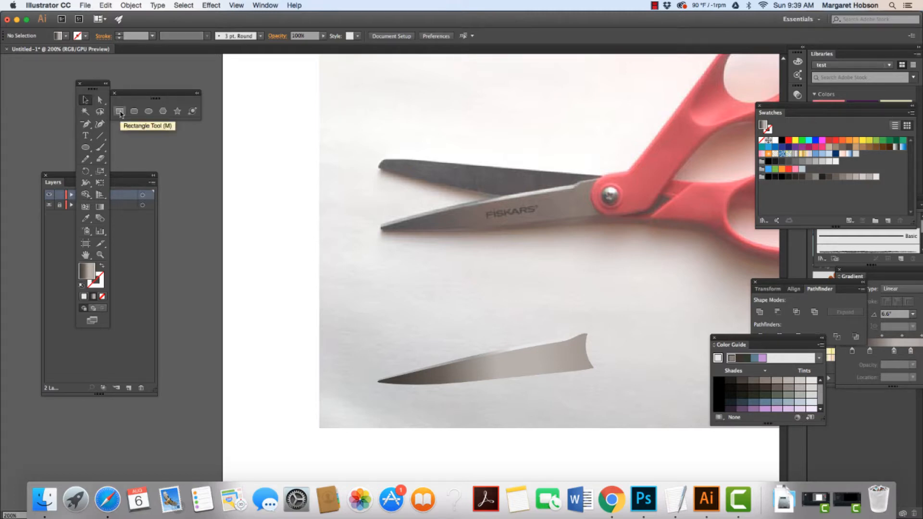
left_click(120, 112)
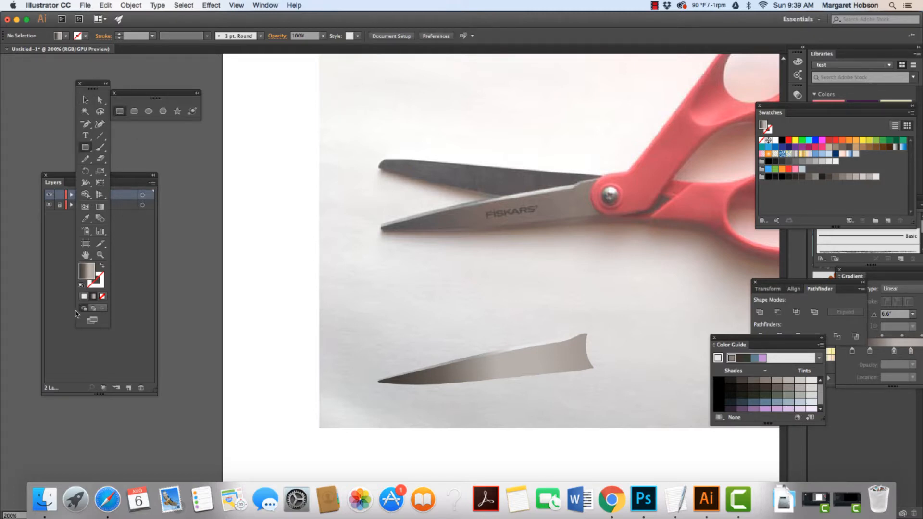
double_click(86, 276)
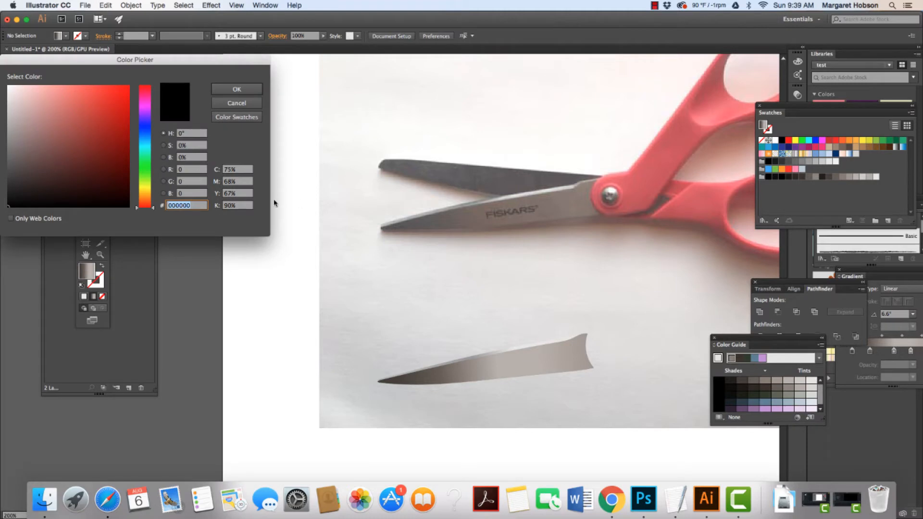
left_click(237, 90)
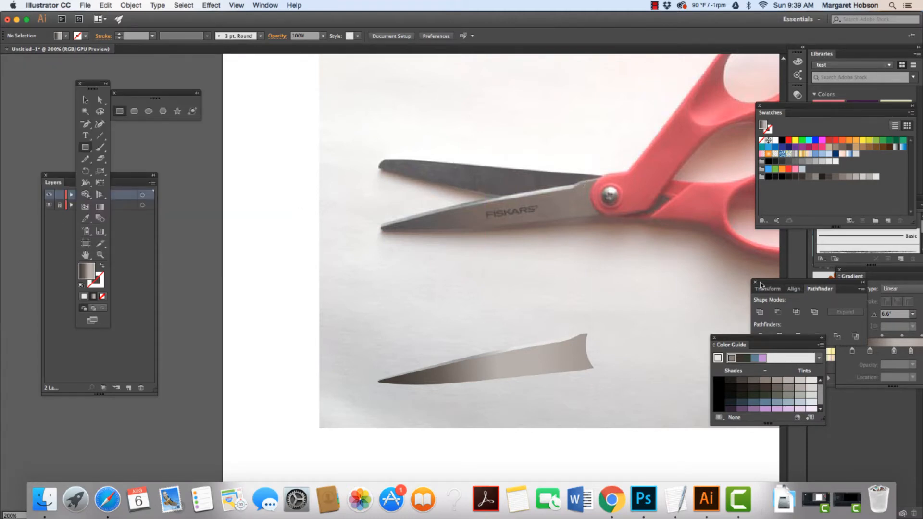
left_click(732, 382)
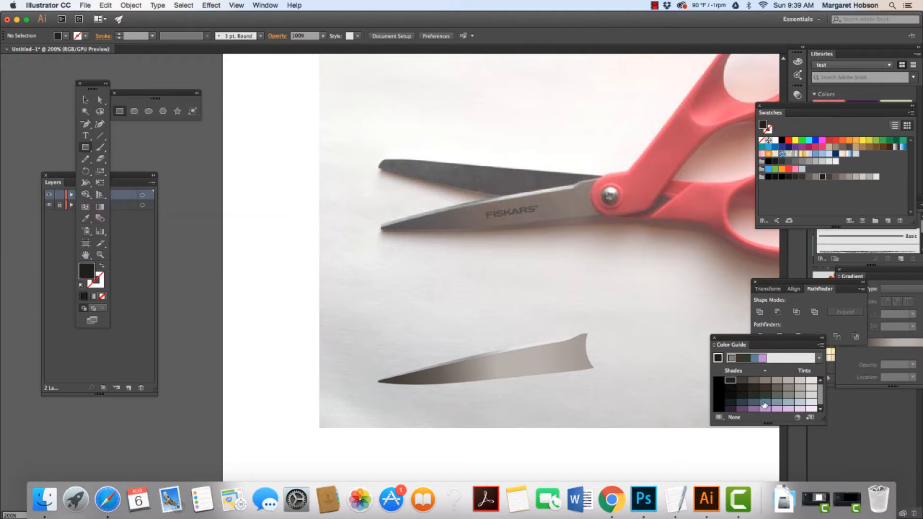
left_click(799, 409)
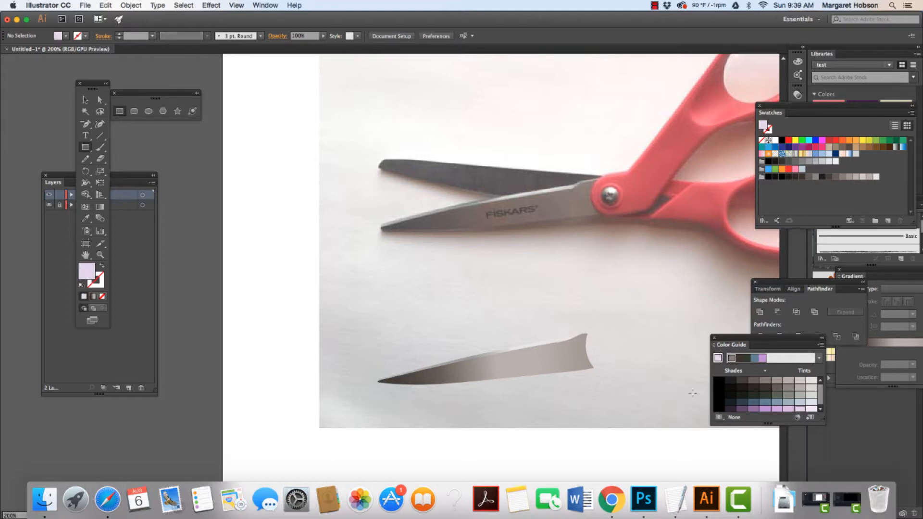
left_click(800, 403)
left_click(85, 148)
left_click_drag(331, 248, 650, 423)
Send the rectangle backward behind the blade shapes with the Arrange command, then deselect.
left_click(131, 5)
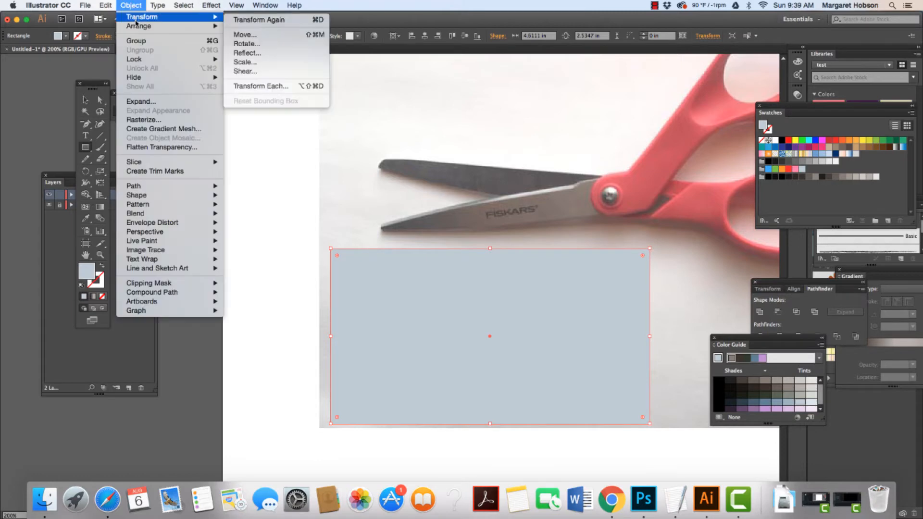
mouse_move(138, 27)
left_click(250, 54)
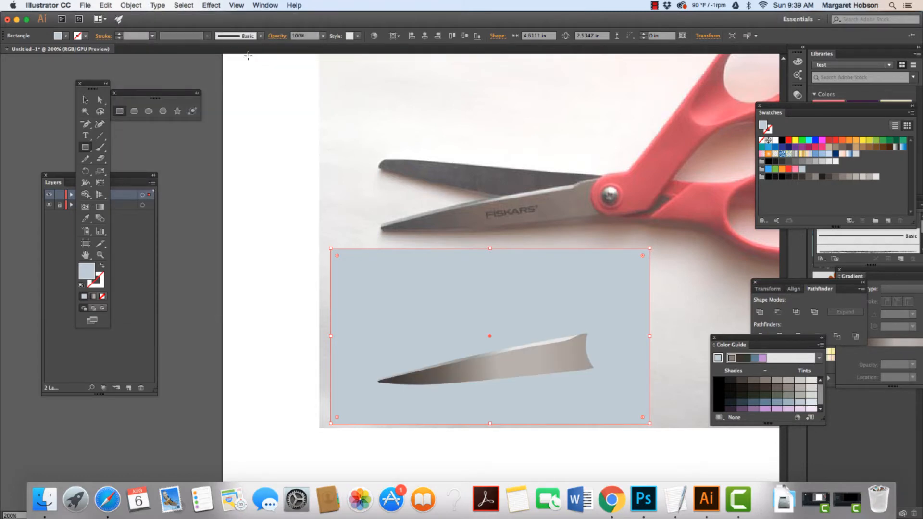
left_click(85, 100)
left_click(284, 201)
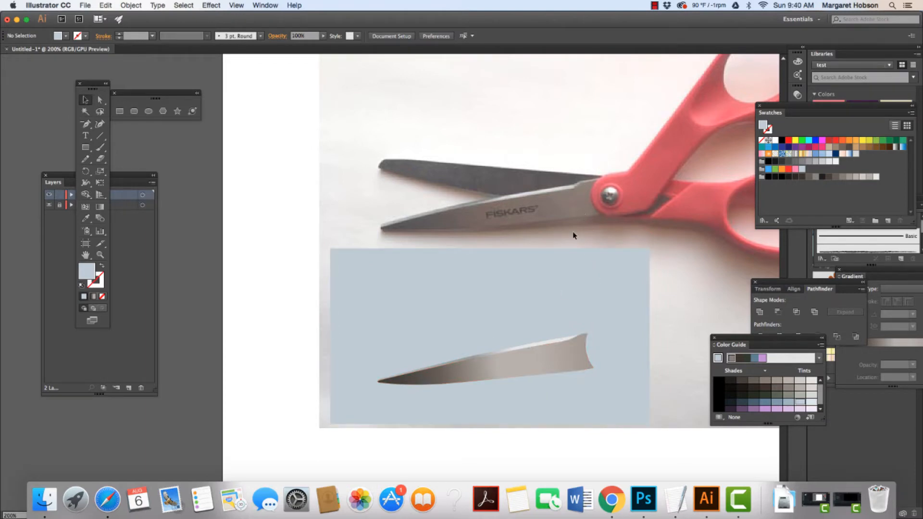
Move the traced blade shapes back up over the photo's lower blade to compare their fit.
left_click(531, 364)
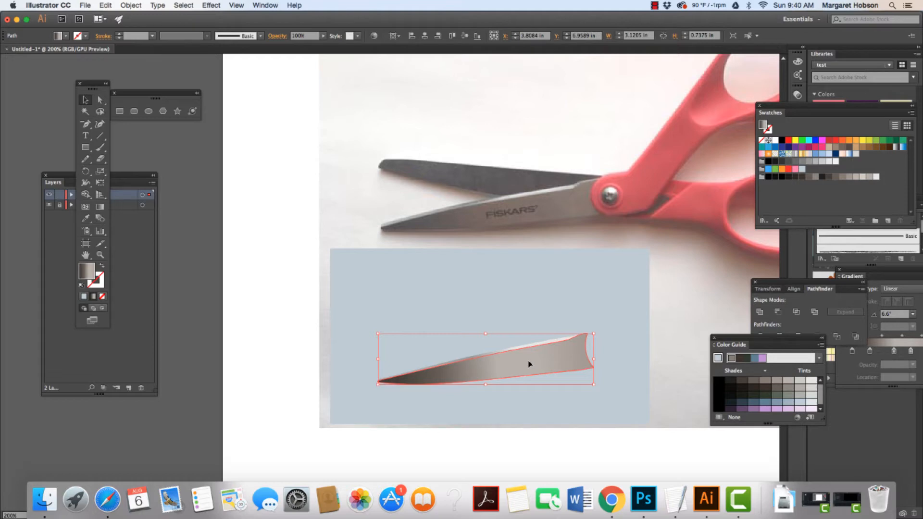
left_click(532, 343, "shift")
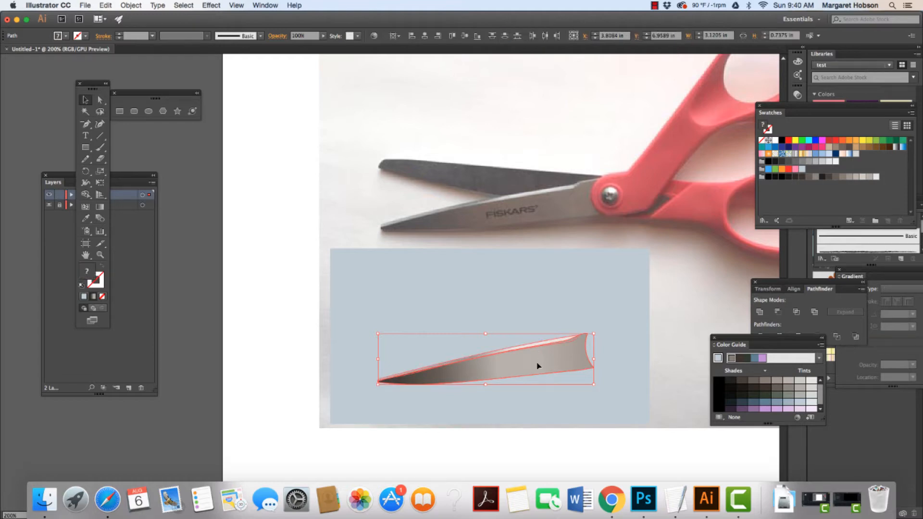
left_click_drag(537, 366, 542, 210)
left_click(580, 261)
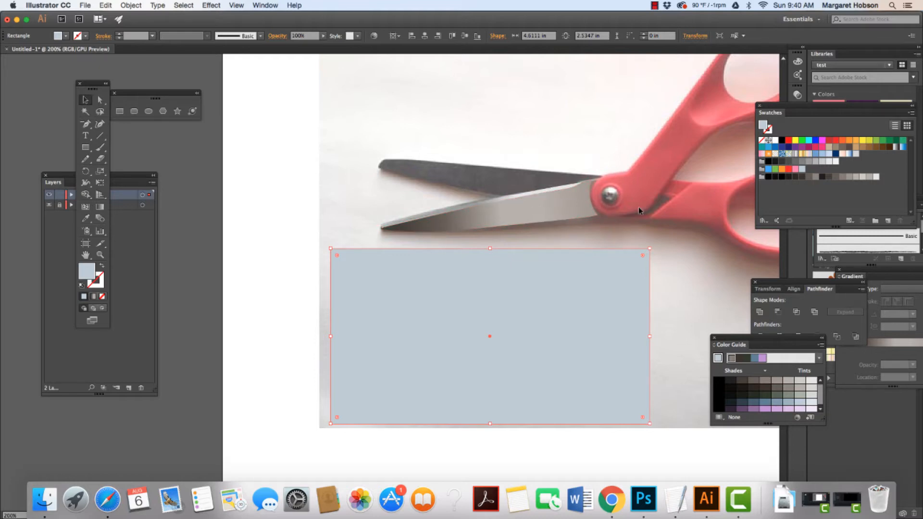
left_click(508, 198)
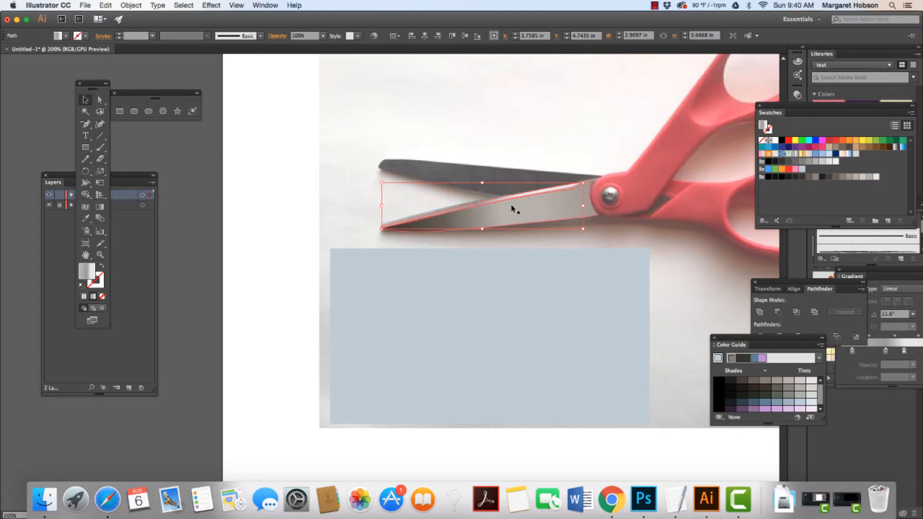
left_click(350, 146)
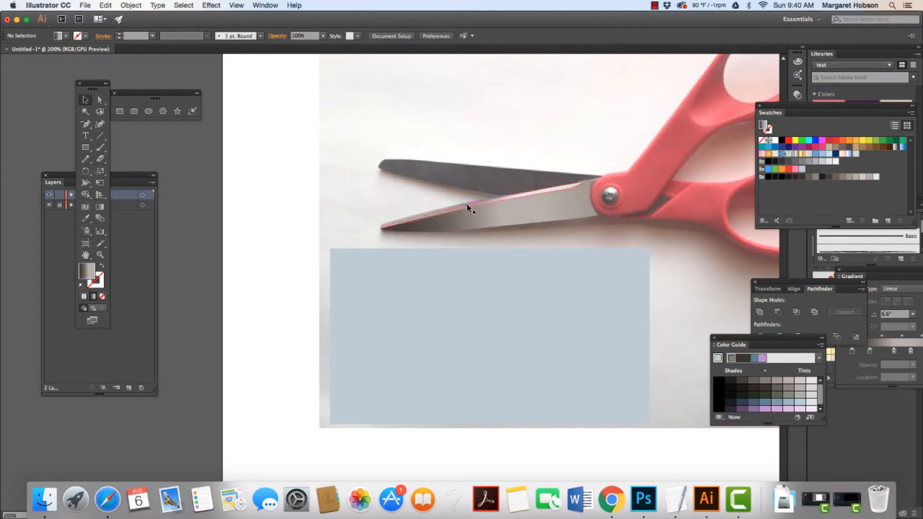
Move the traced blade shapes back down onto the blue-grey rectangle, then deselect.
left_click(468, 206)
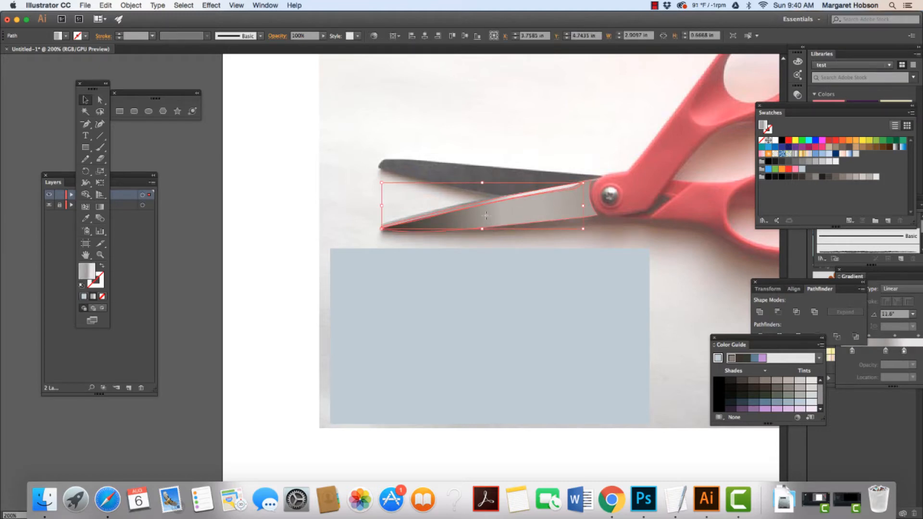
left_click_drag(485, 226, 480, 383)
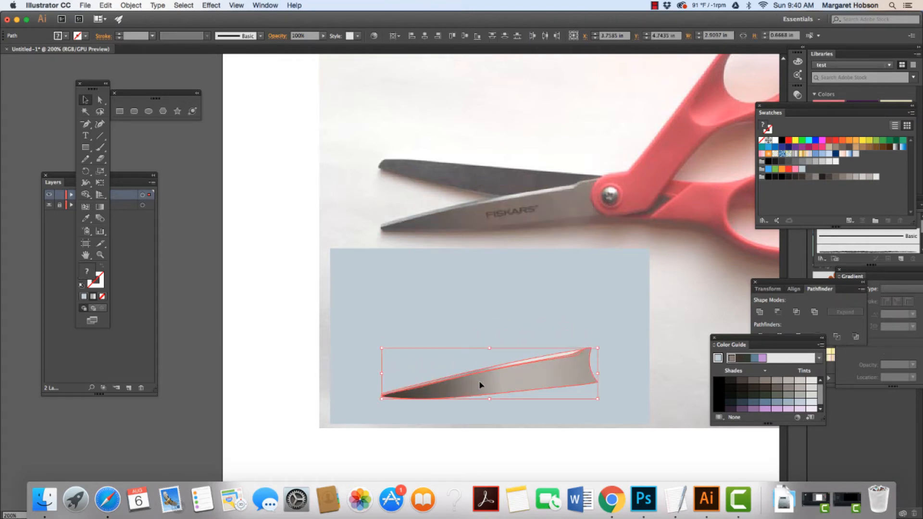
left_click(684, 299)
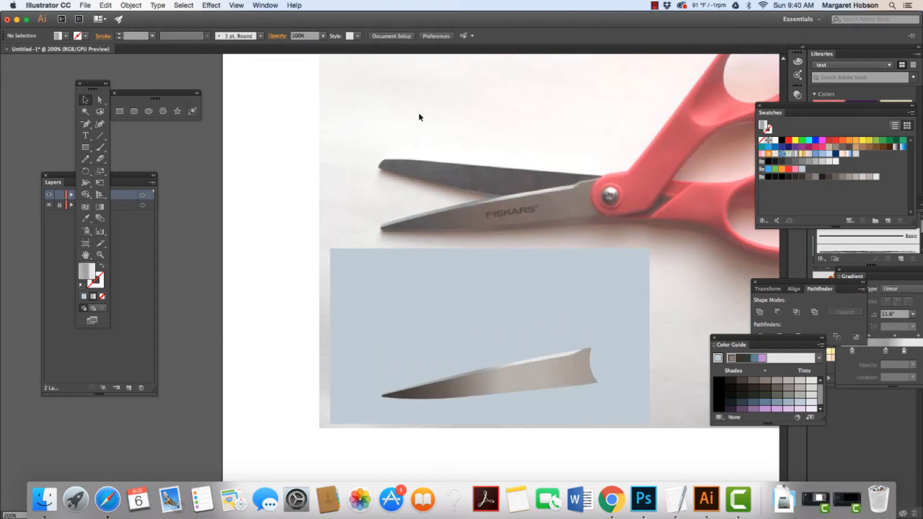
With the Pencil tool, trace the outline of the upper blade in the photo.
key("super+equal")
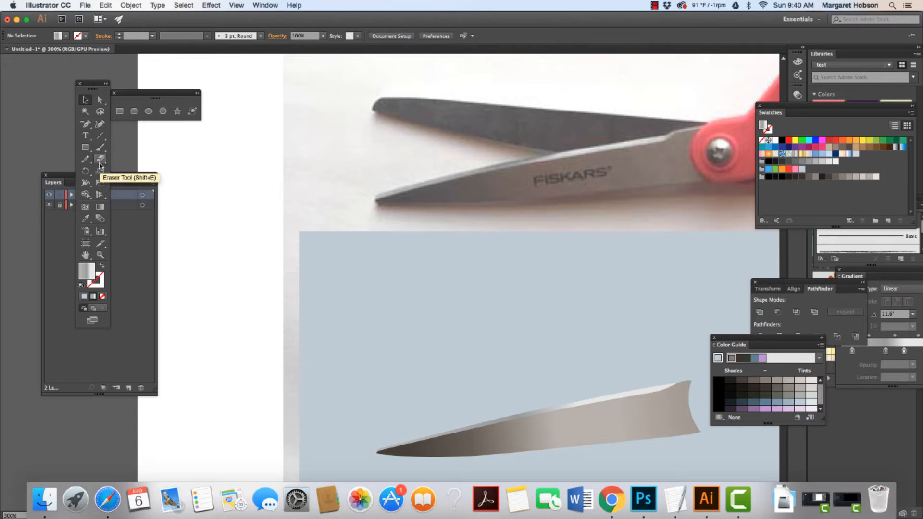
key("n")
scroll(433, 132, "right", 1)
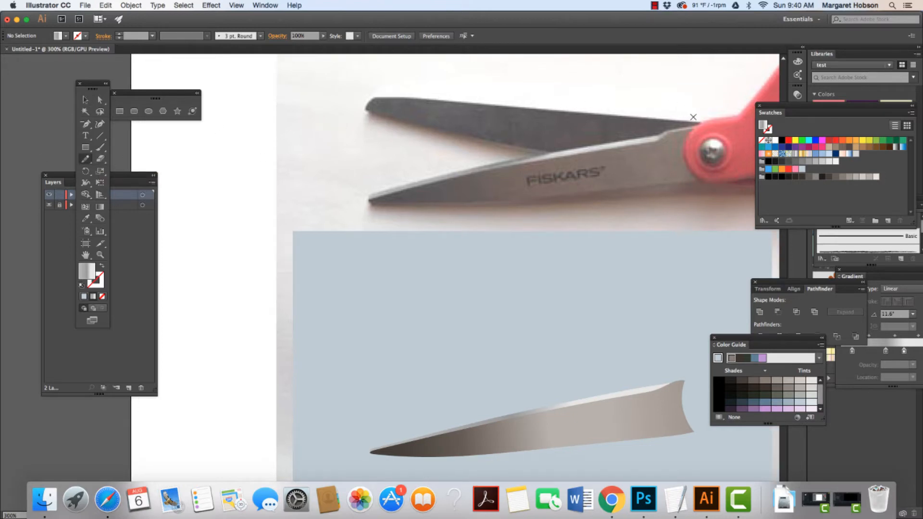
left_click_drag(85, 159, 105, 171)
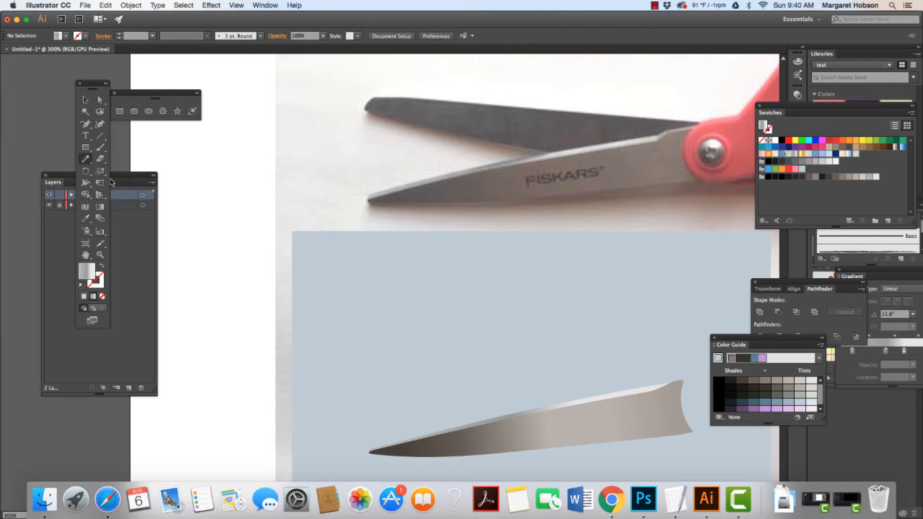
double_click(85, 158)
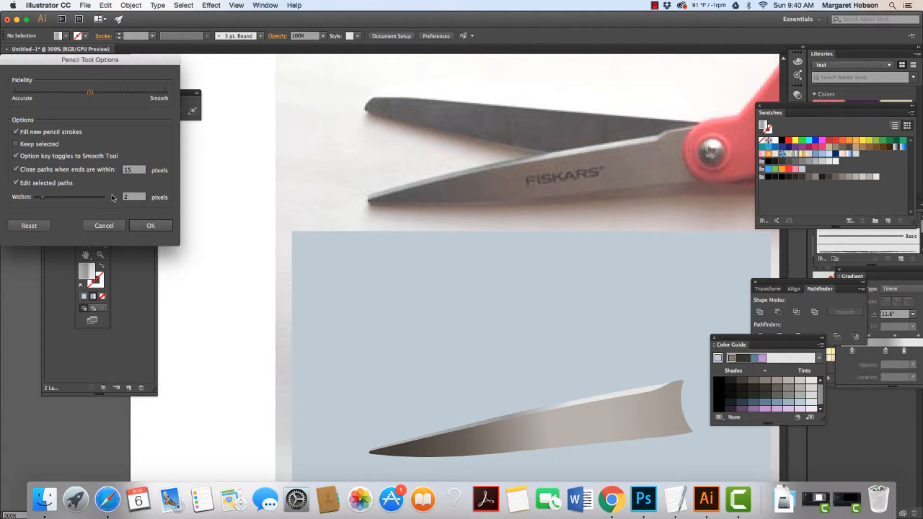
left_click(144, 226)
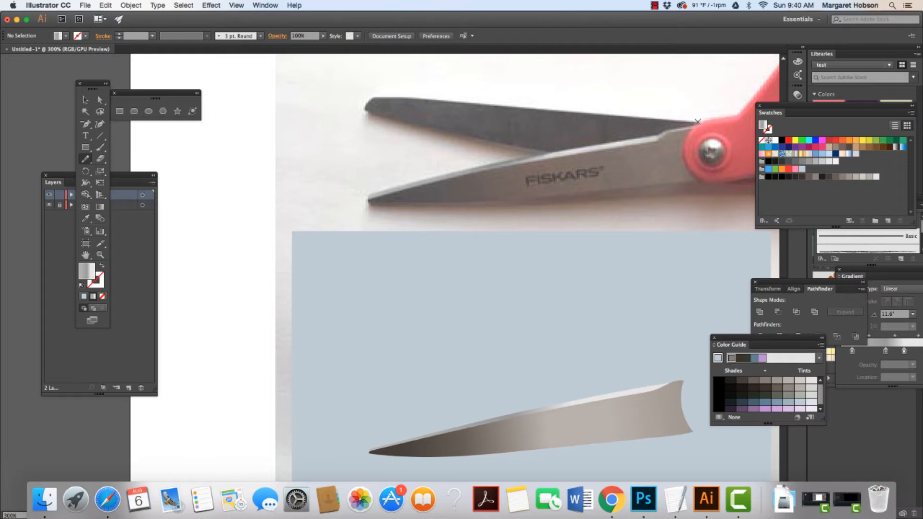
mouse_move(698, 122)
left_mouse_down()
mouse_move(445, 99)
mouse_move(366, 102)
mouse_move(386, 117)
mouse_move(548, 153)
mouse_move(633, 141)
left_mouse_up()
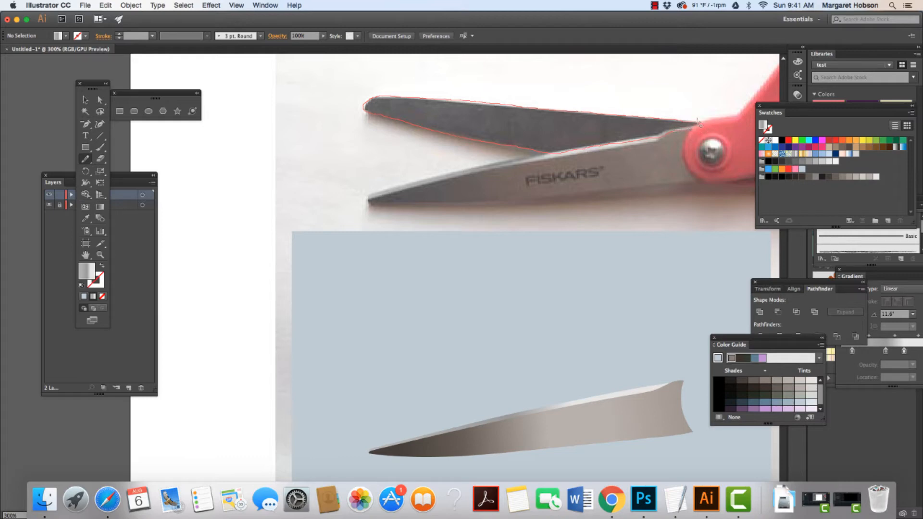
Close the traced upper blade outline and move the new shape slightly down from the photo's blade.
left_click_drag(699, 124, 698, 124)
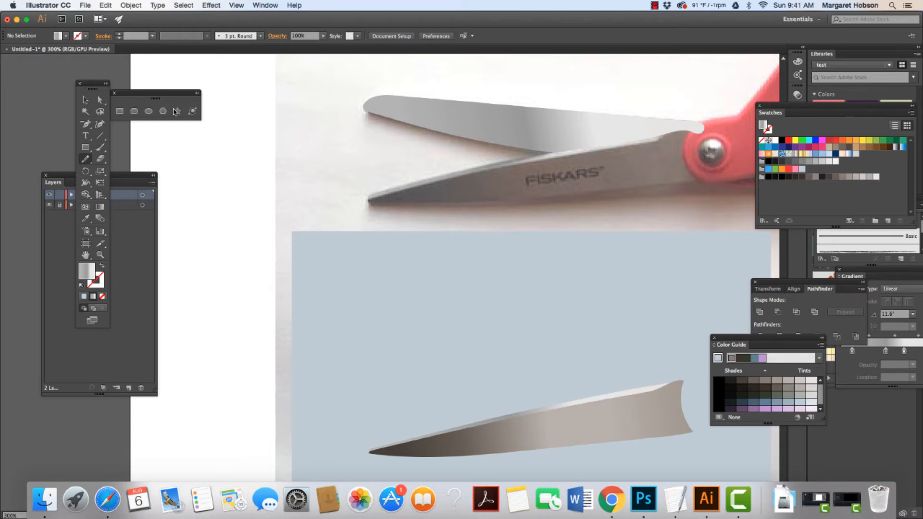
left_click(85, 99)
left_click_drag(523, 126, 512, 230)
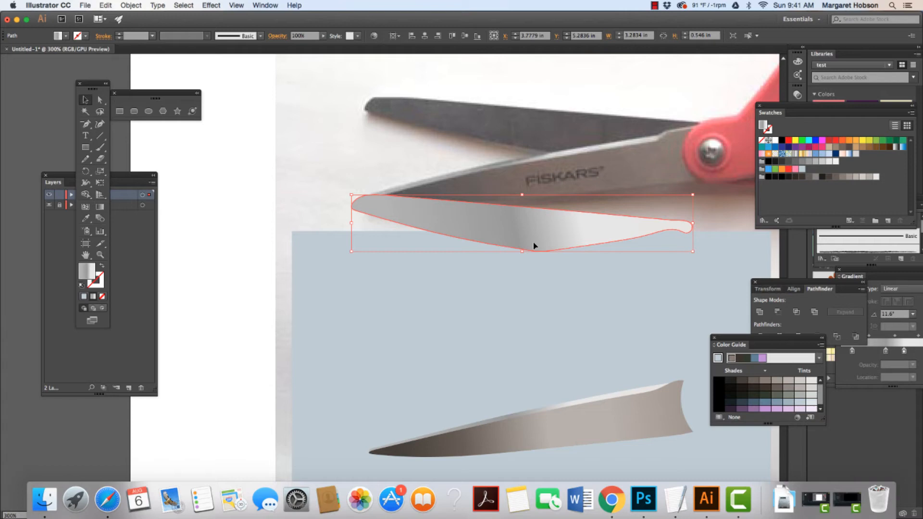
With the Gradient tool, redraw the upper blade's gradient along its length from tip to pivot end.
left_click(100, 207)
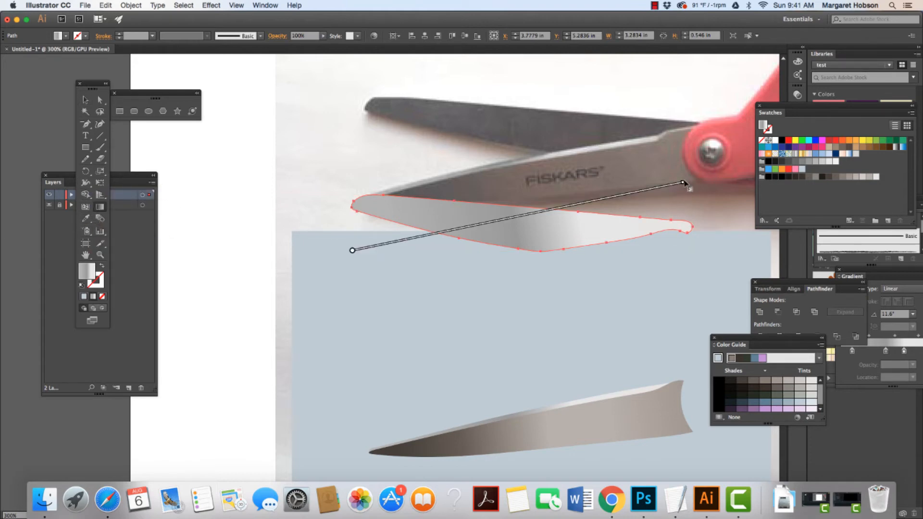
mouse_move(683, 184)
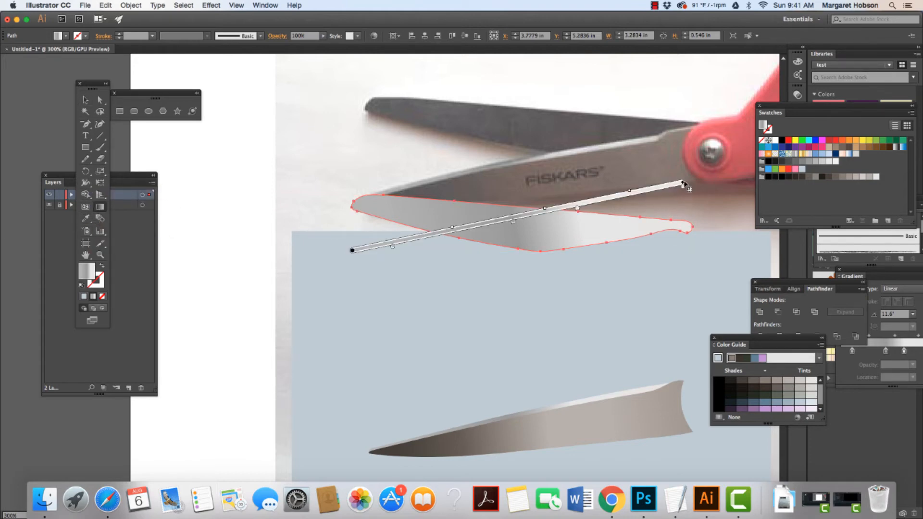
left_click_drag(684, 185, 688, 184)
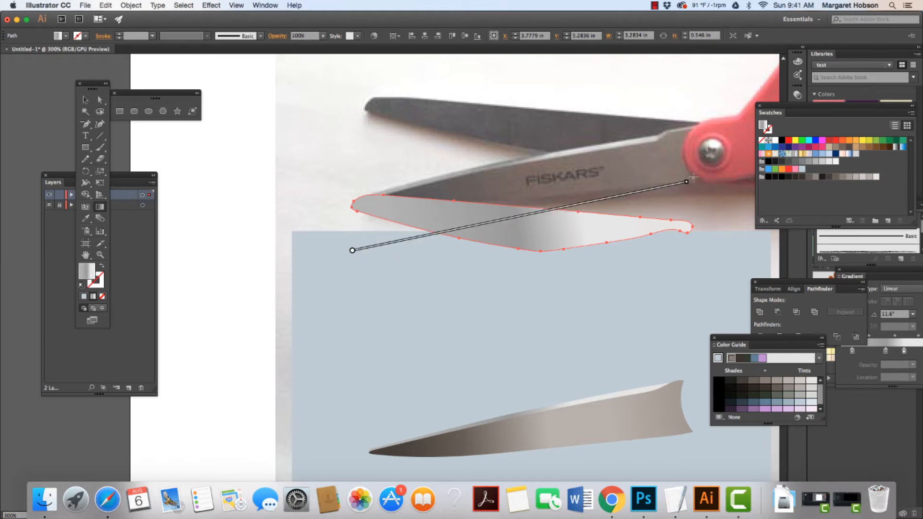
mouse_move(691, 180)
left_mouse_down()
mouse_move(685, 241)
mouse_move(662, 289)
mouse_move(694, 247)
mouse_move(669, 232)
mouse_move(684, 218)
left_mouse_up()
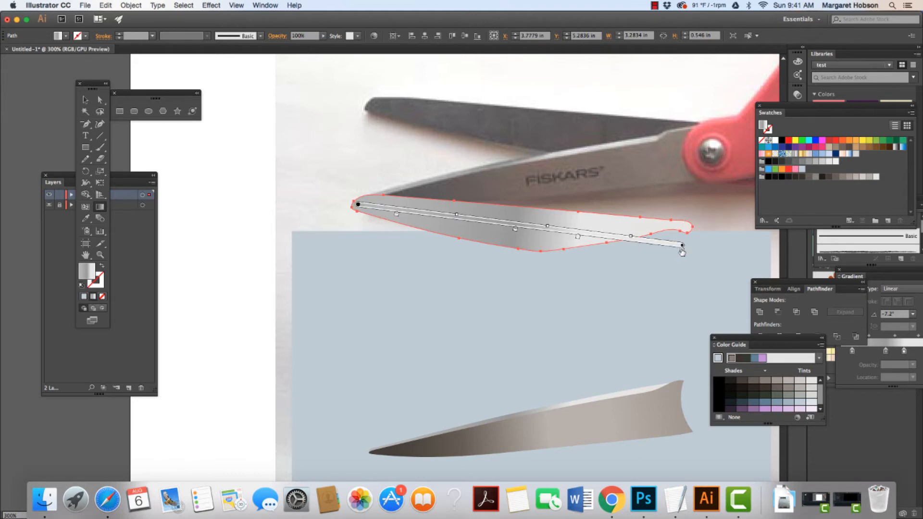
Set the gradient's end stop and the 68% stop to dark grey swatches.
double_click(683, 251)
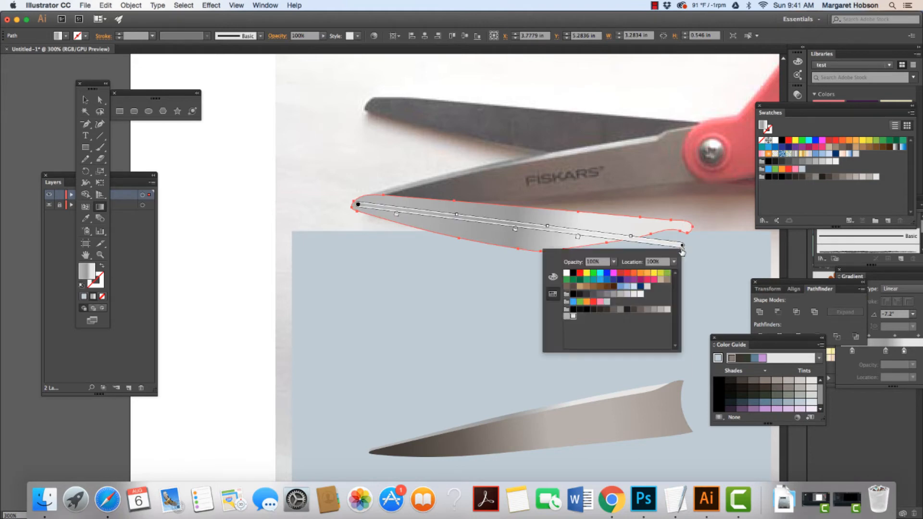
left_click(634, 311)
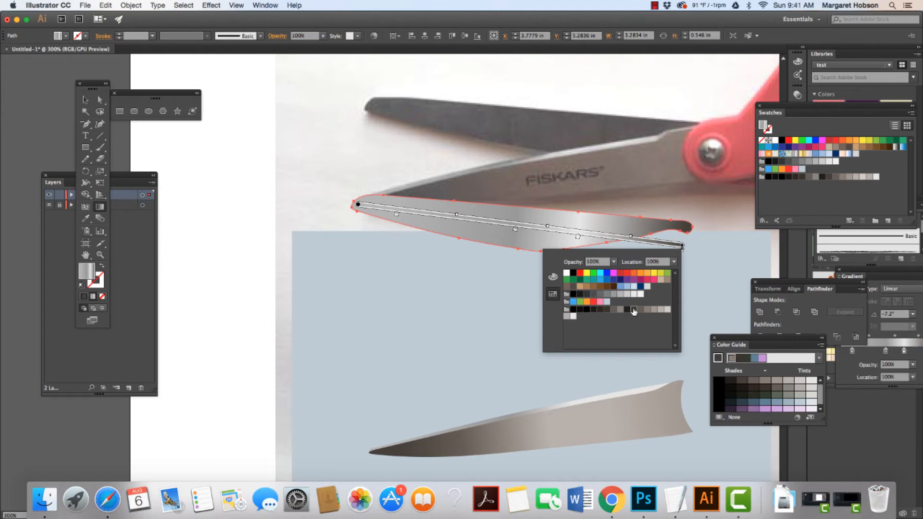
left_click(578, 238)
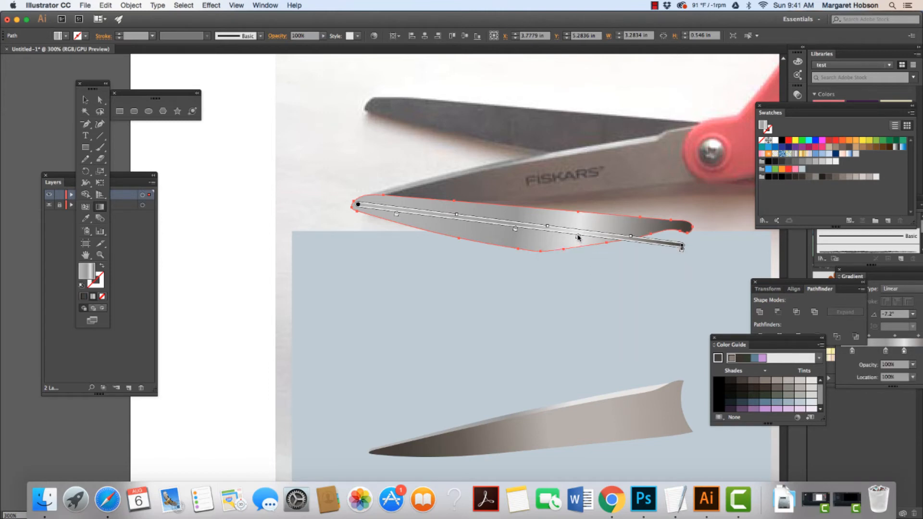
double_click(578, 238)
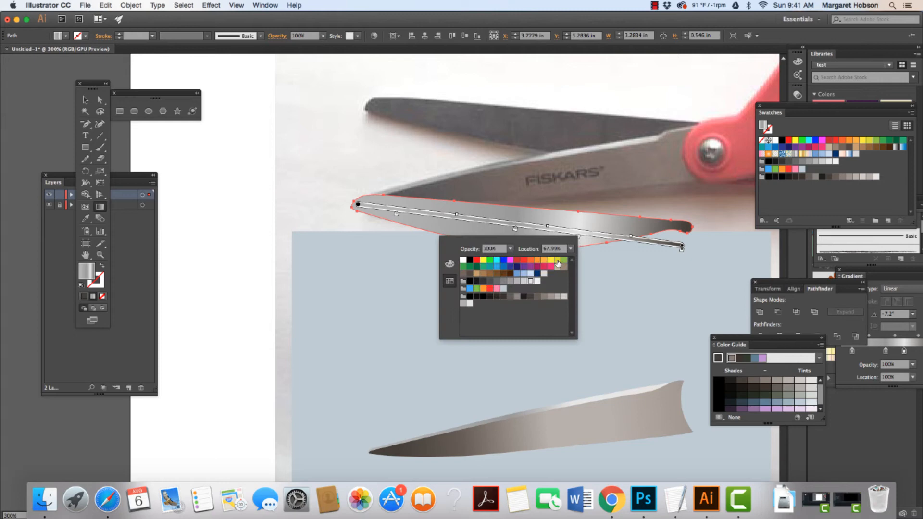
left_click(529, 299)
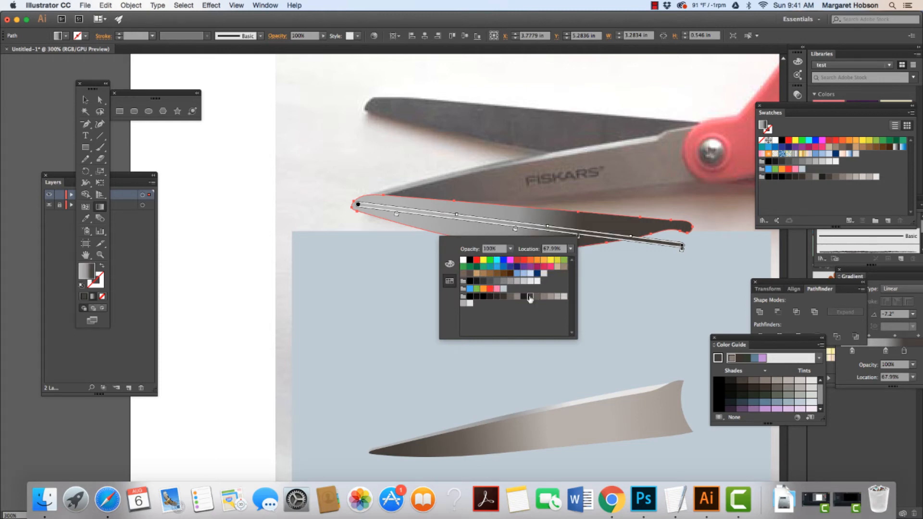
Add a gradient stop at about 49% along the blade and color it dark grey.
left_click(518, 229)
double_click(515, 230)
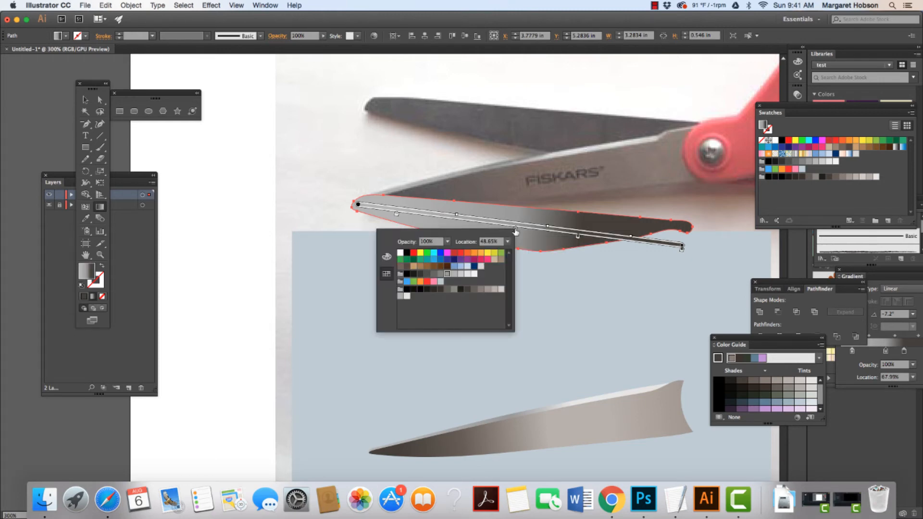
left_click(468, 289)
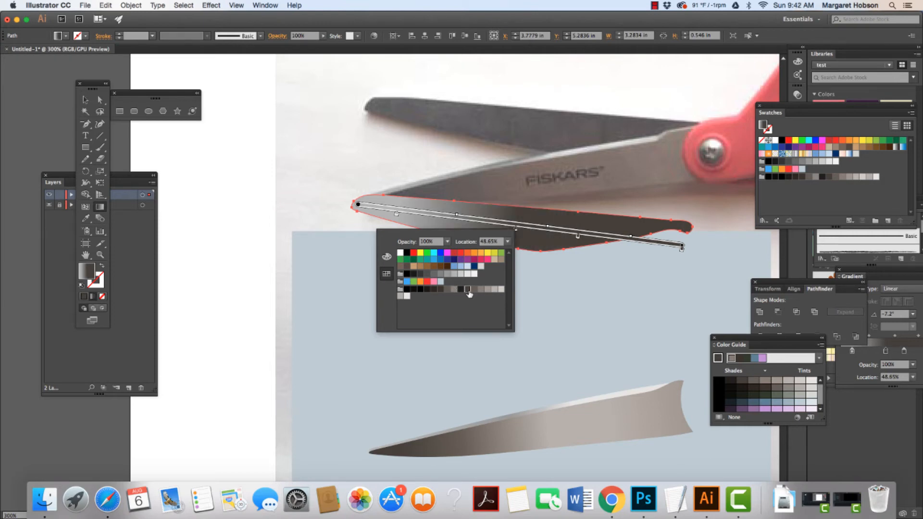
Recolor the 12% stop near the blade's tip, trying several dark grey swatches.
left_click(397, 215)
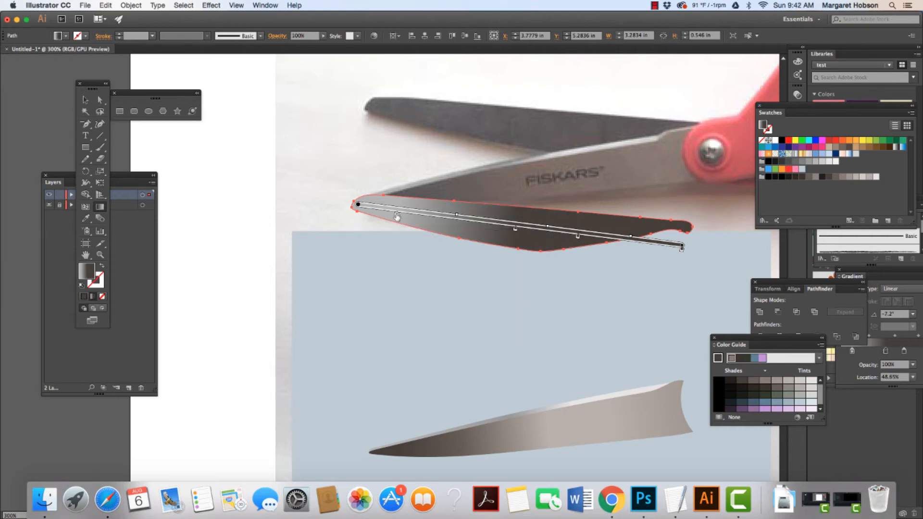
double_click(397, 215)
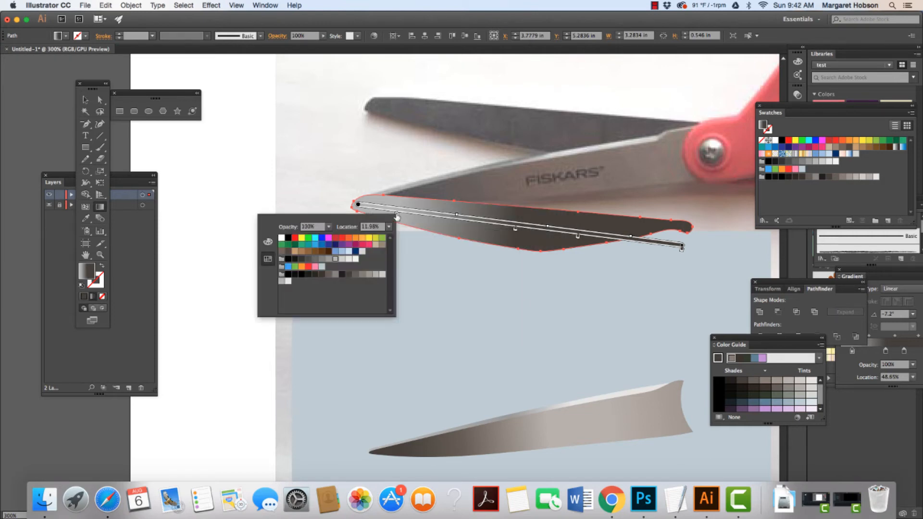
left_click(348, 275)
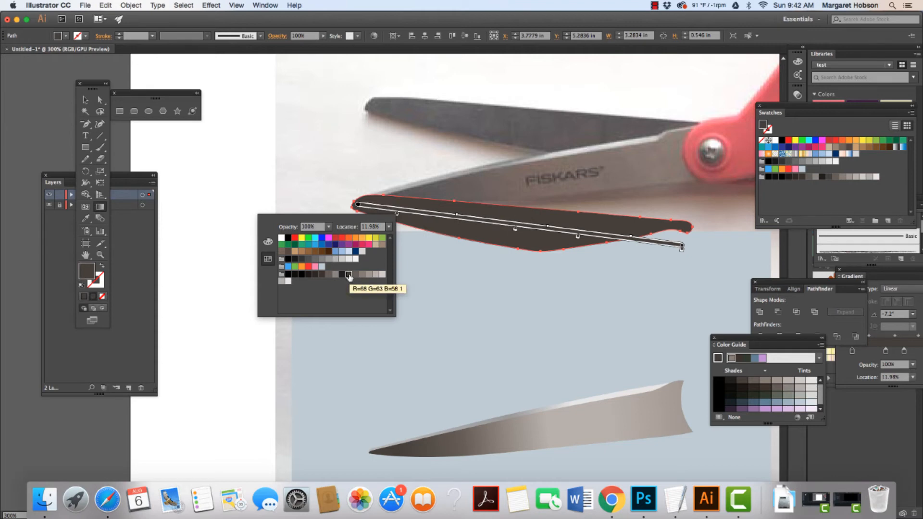
left_click(354, 276)
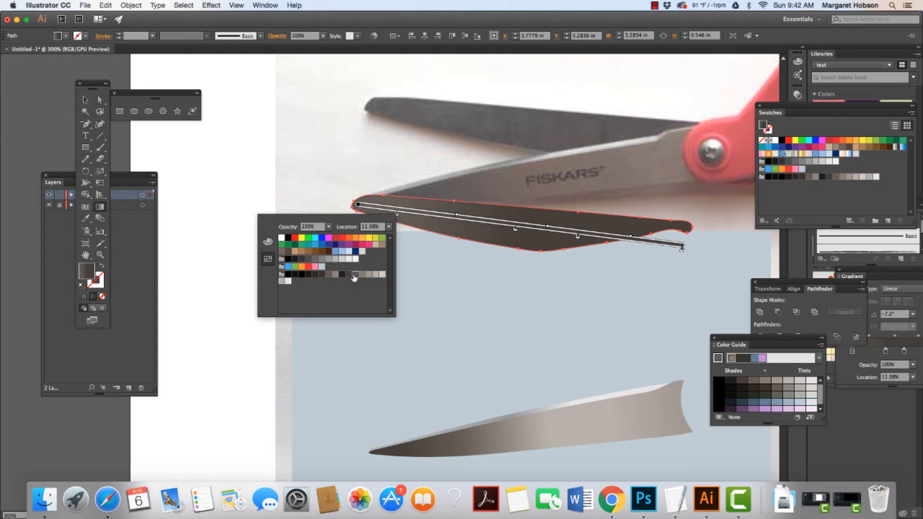
left_click(362, 275)
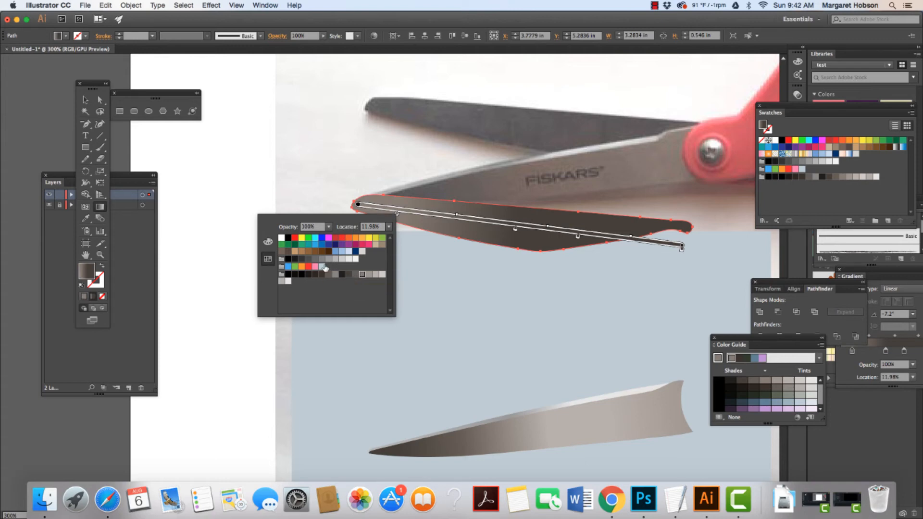
left_click(308, 260)
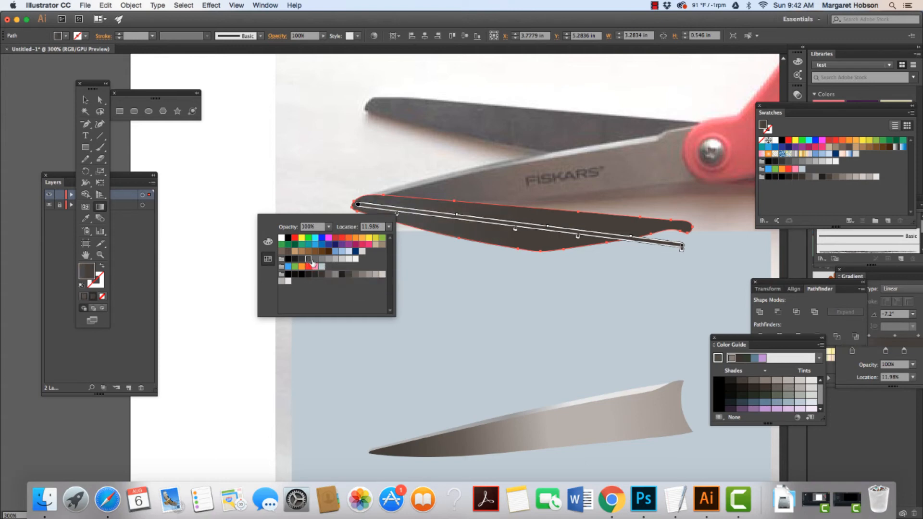
left_click(315, 259)
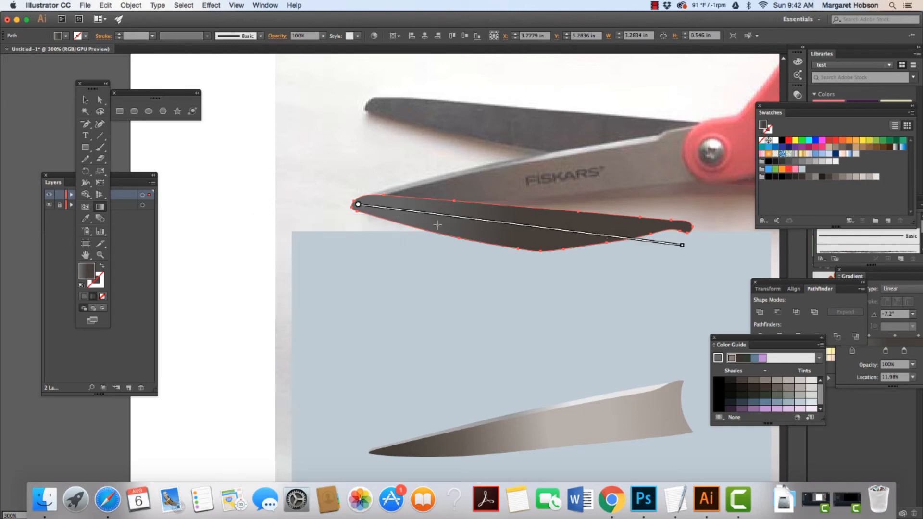
Move the upper blade shape down onto the blue-grey rectangle above the lower blade.
left_click(86, 100)
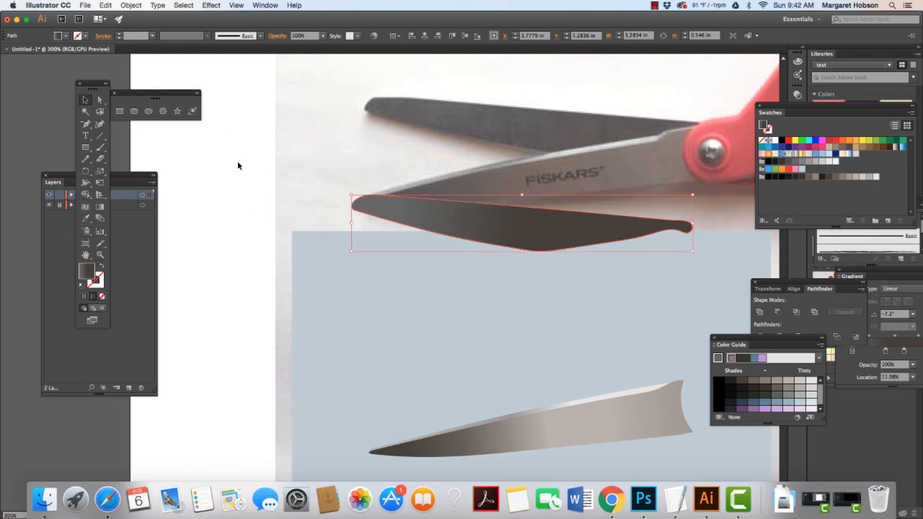
left_click_drag(543, 237, 540, 396)
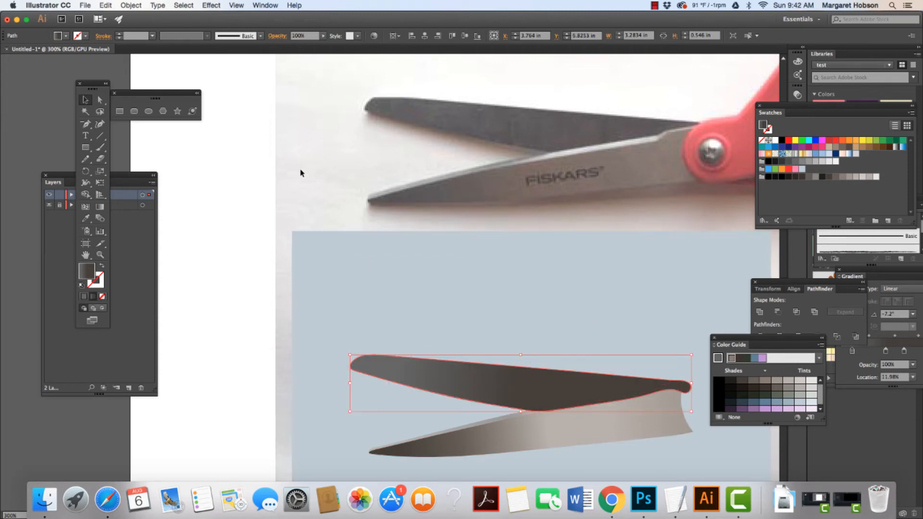
Arrange the upper blade shape just above the background rectangle, using Send to Back and then Bring Forward.
left_click(128, 5)
mouse_move(138, 26)
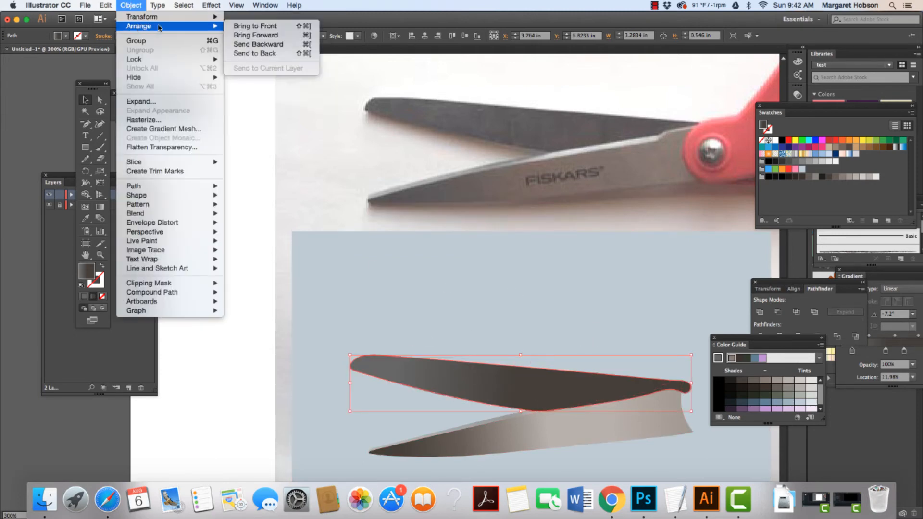
left_click(238, 54)
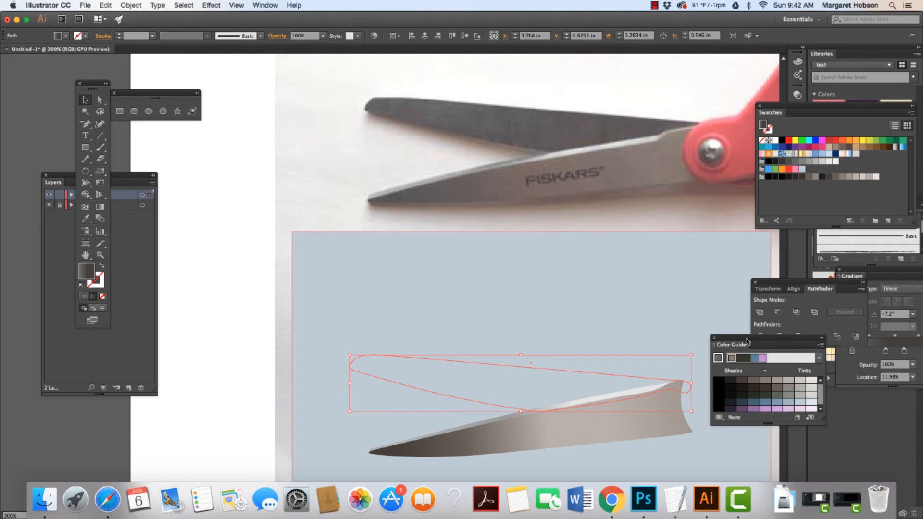
left_click_drag(747, 341, 832, 390)
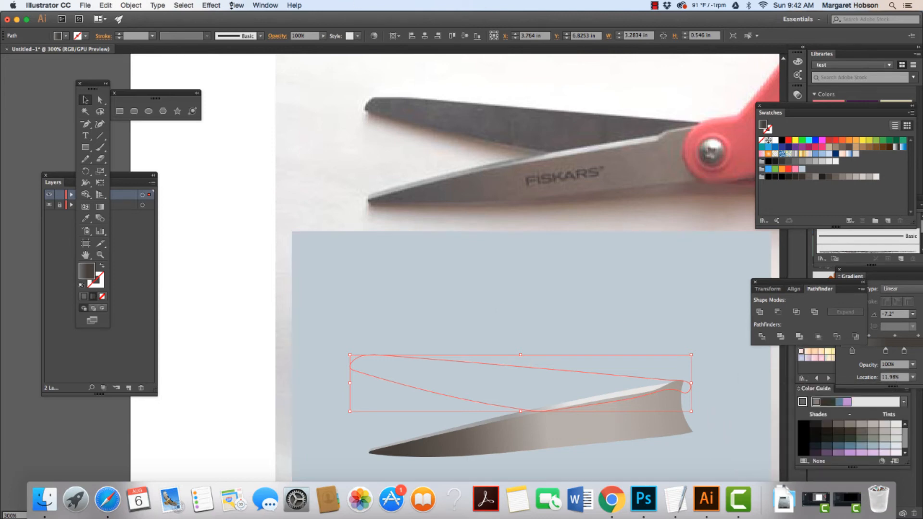
left_click(131, 5)
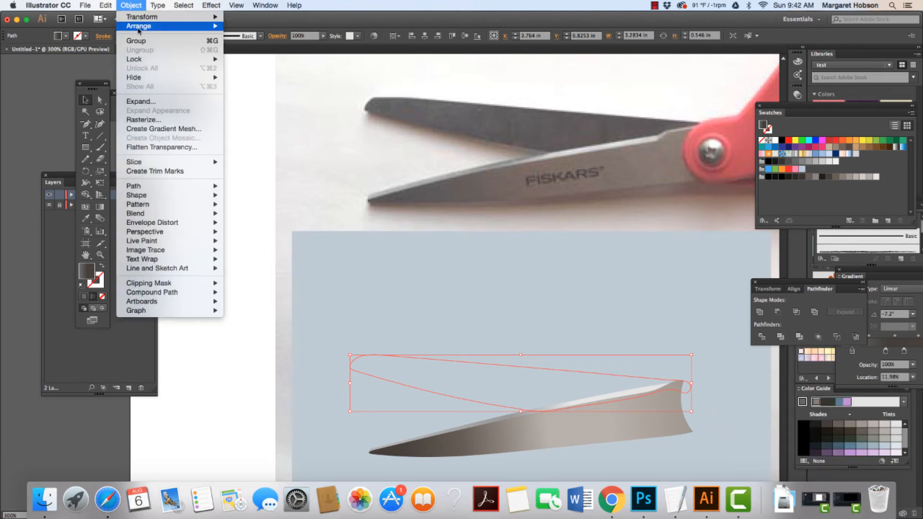
mouse_move(195, 27)
left_click(247, 35)
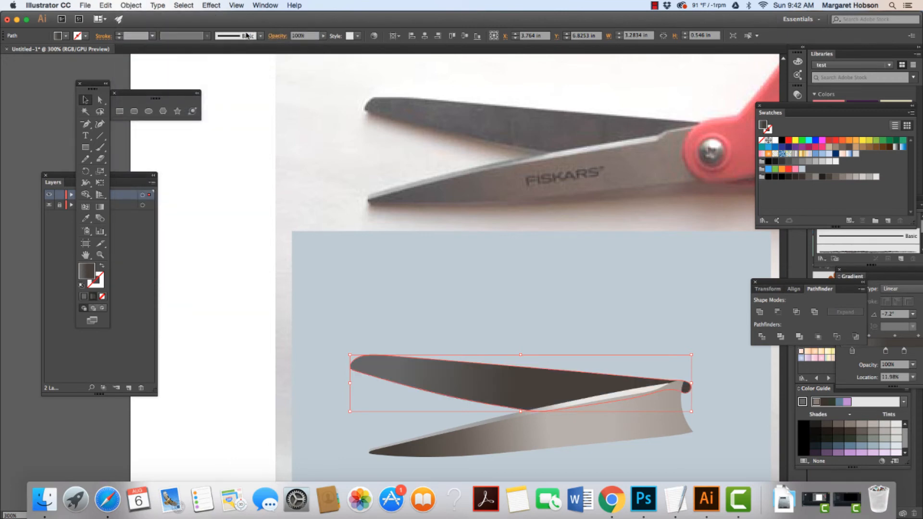
Reopen the layers list and expand Layer 3 to inspect its paths and rectangle.
left_click(256, 6)
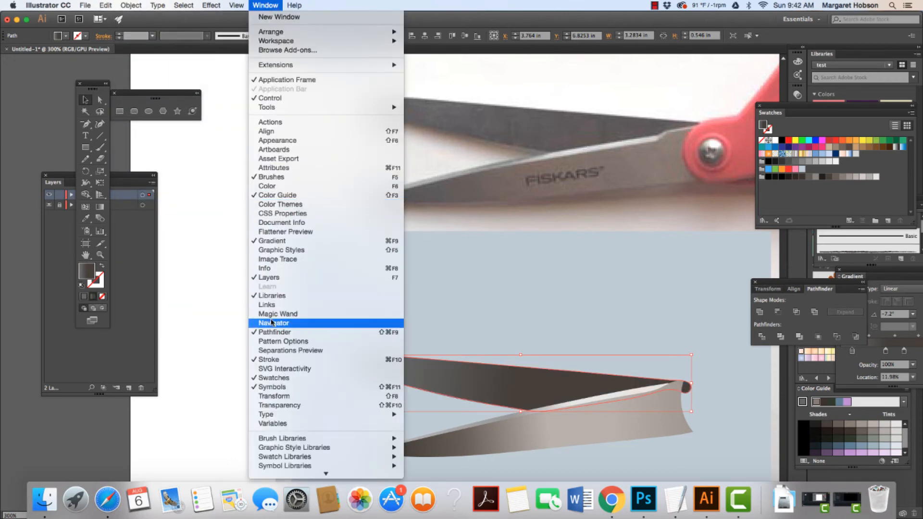
left_click(269, 278)
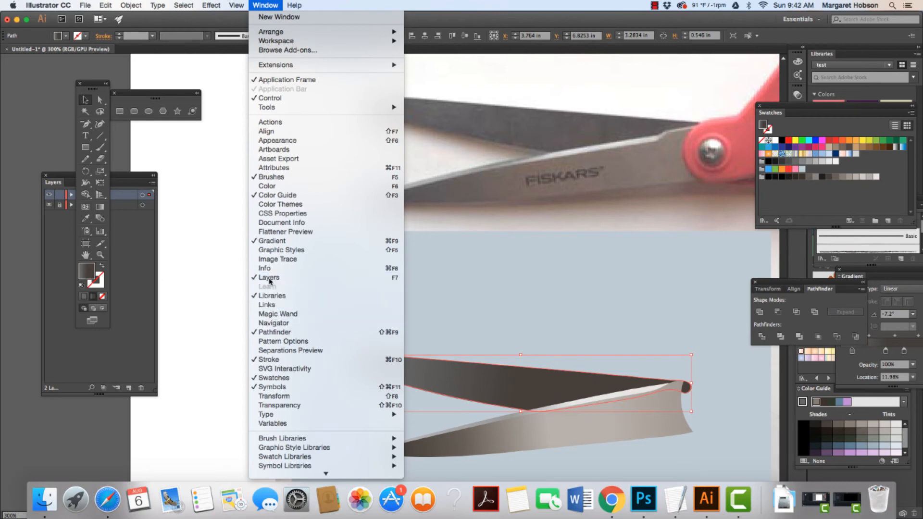
left_click(256, 5)
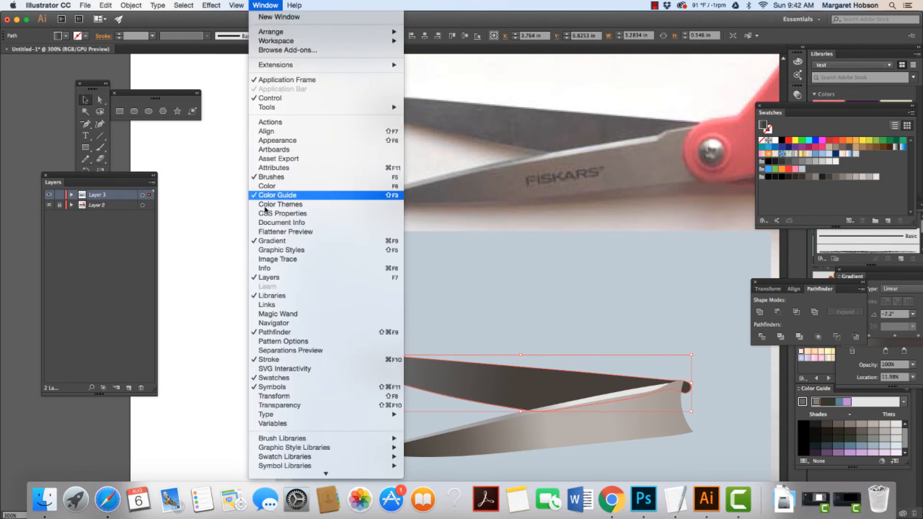
left_click(269, 278)
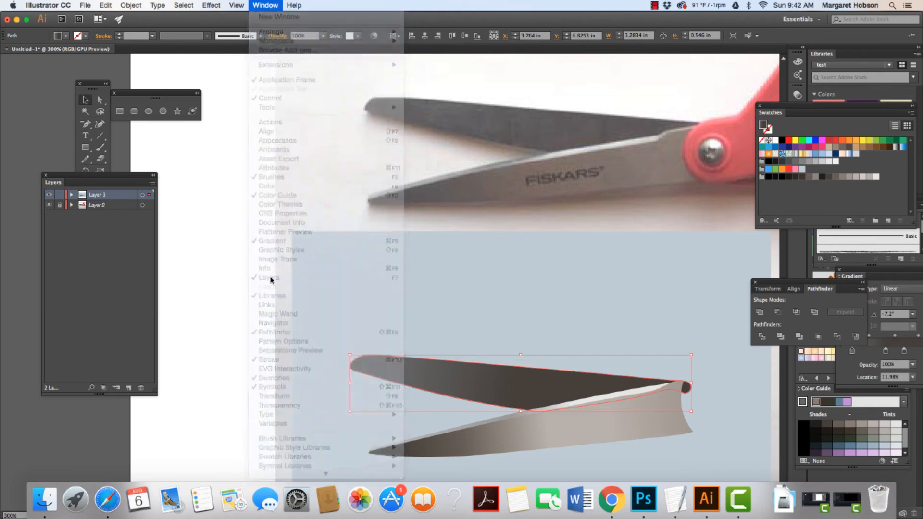
left_click(263, 5)
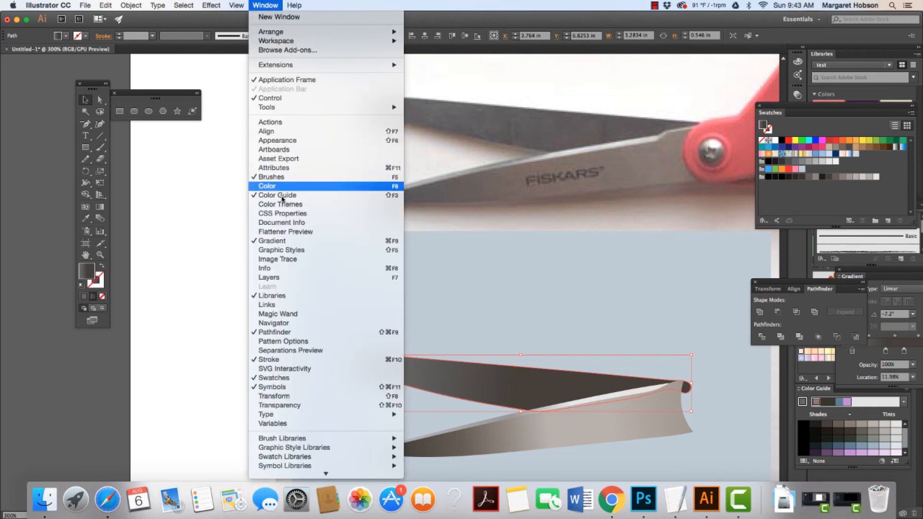
scroll(269, 250, "down", 1)
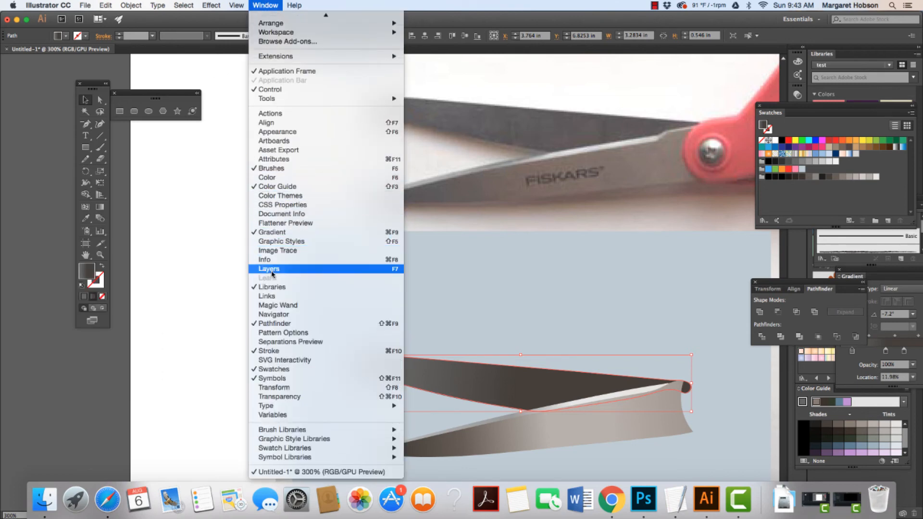
left_click(270, 268)
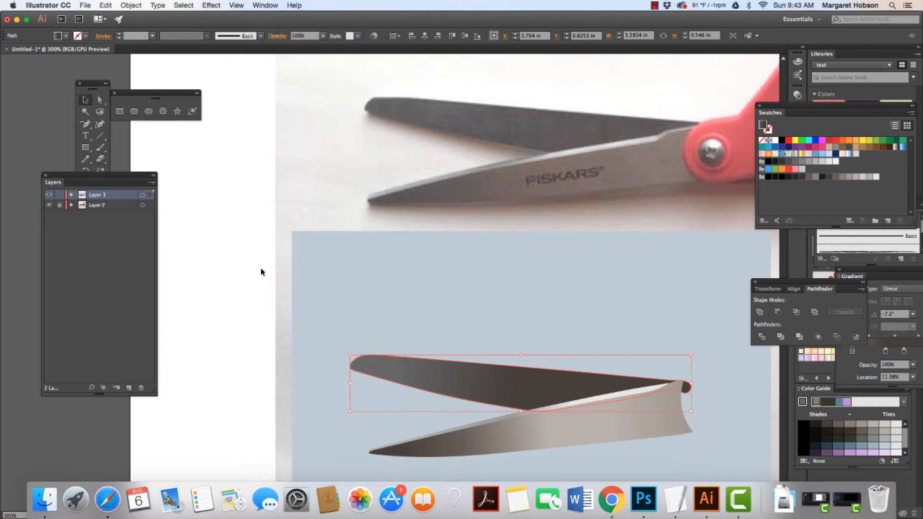
left_click(72, 195)
left_click(123, 237)
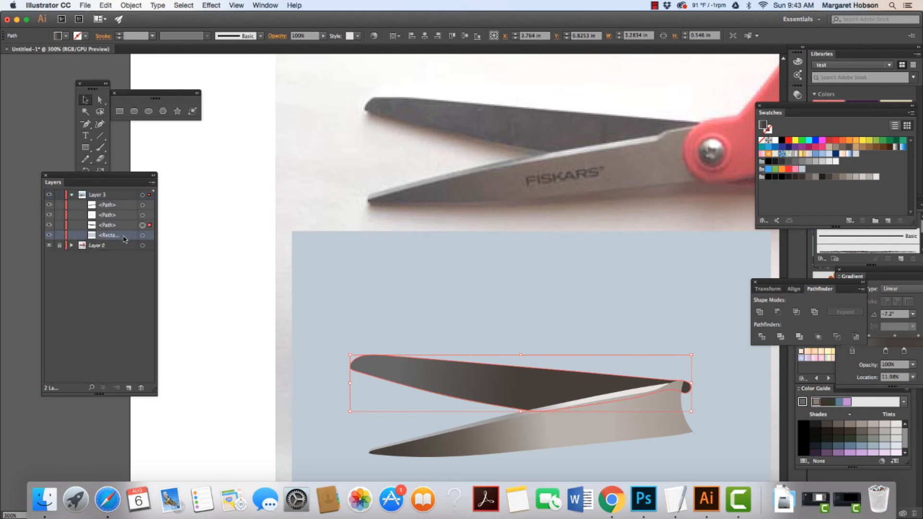
Try bringing the background rectangle forward, then move it back below the three blade paths in Layer 3.
left_click(143, 235)
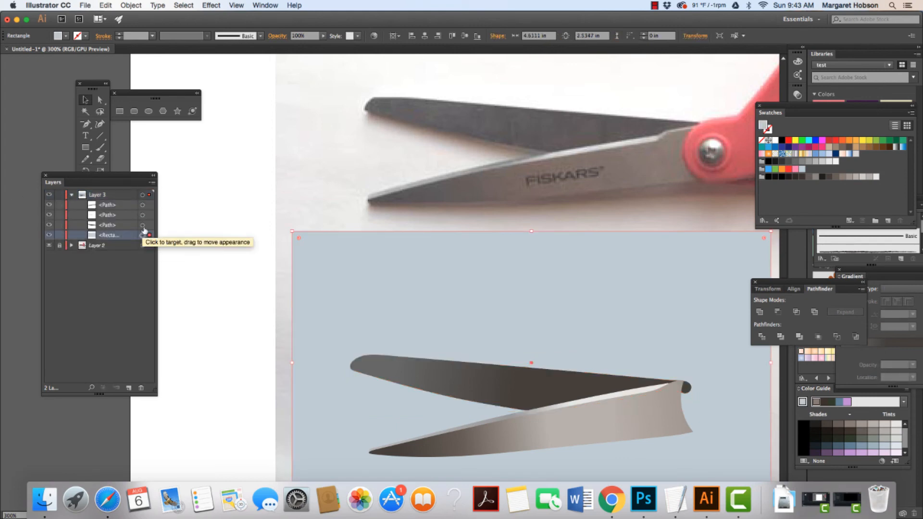
left_click(143, 225)
left_click(143, 235)
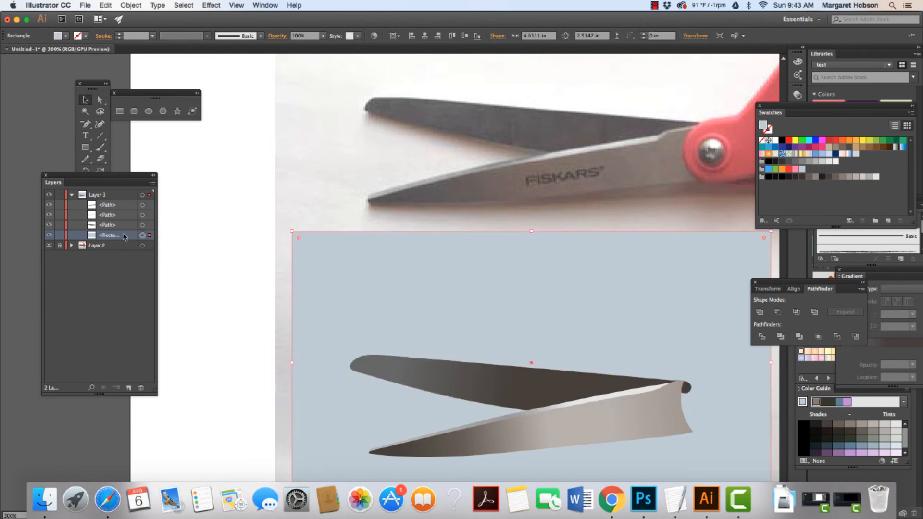
left_click(131, 6)
mouse_move(139, 27)
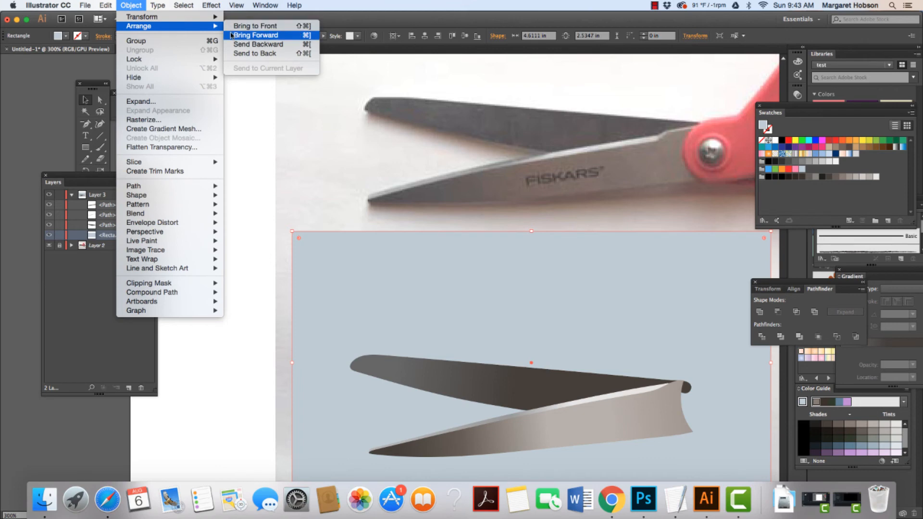
left_click(255, 35)
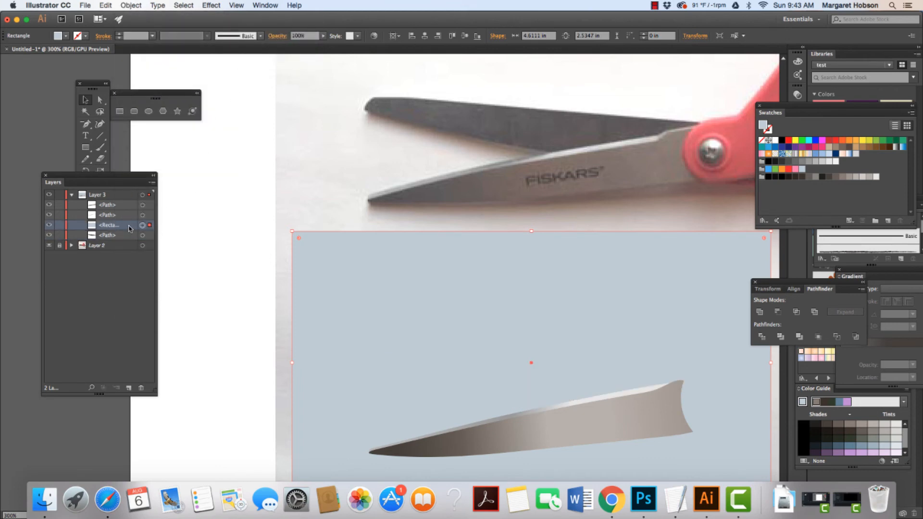
left_click_drag(129, 228, 128, 237)
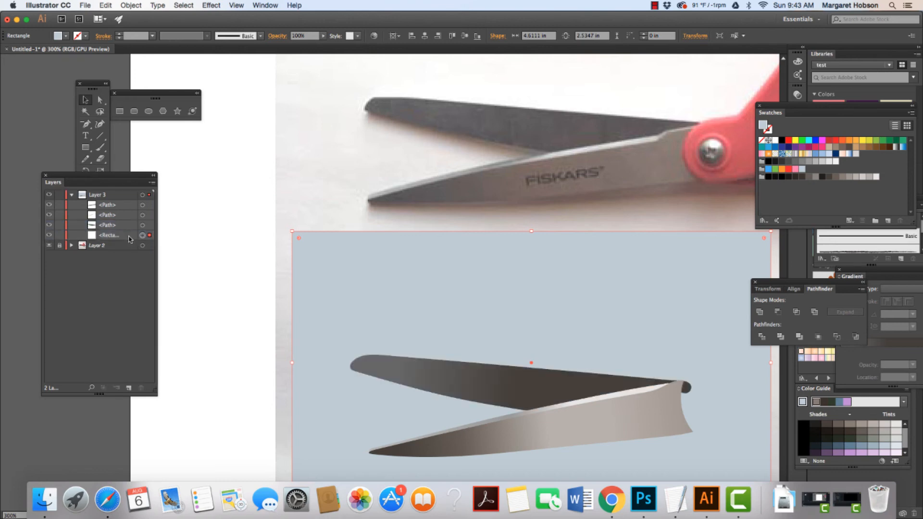
Toggle the visibility of each blade path in Layer 3 off and on to check them, then deselect and zoom out.
left_click(48, 226)
left_click(49, 226)
left_click(49, 216)
left_click(49, 216)
left_click(49, 205)
left_click(49, 204)
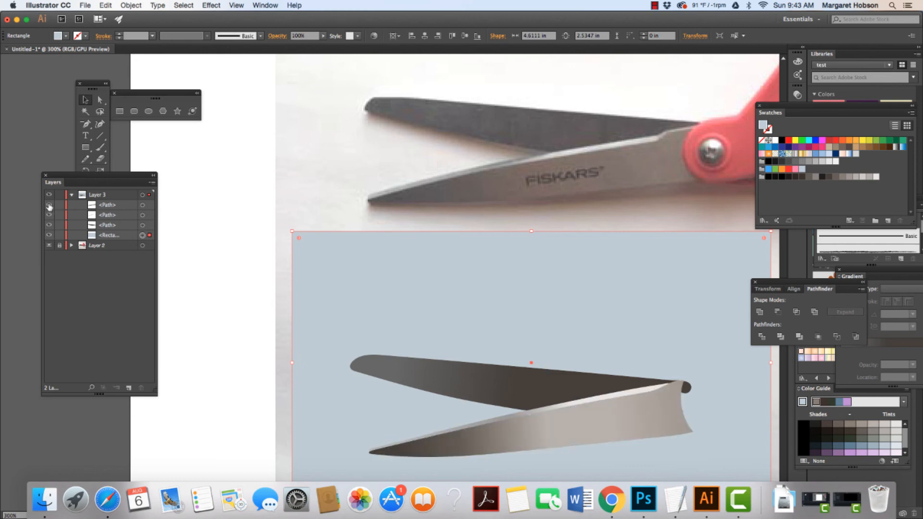
left_click(233, 230)
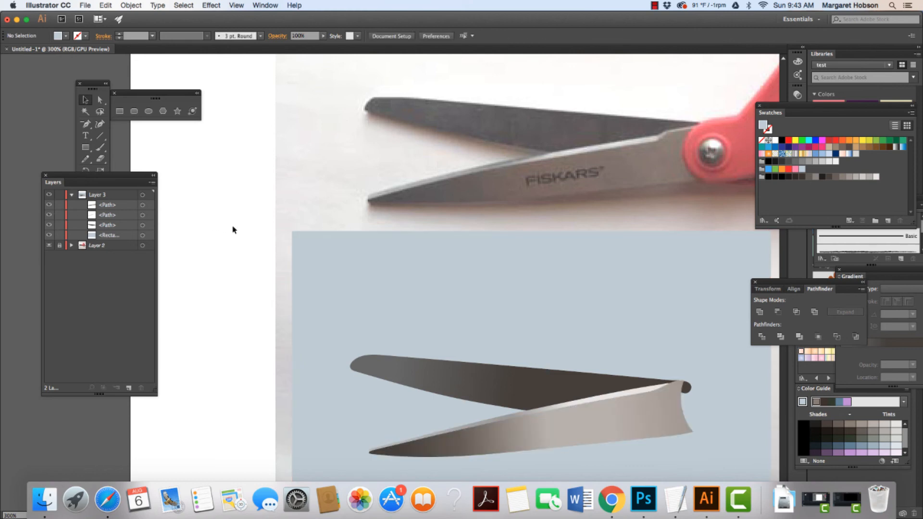
key("super+minus")
key("super+minus")
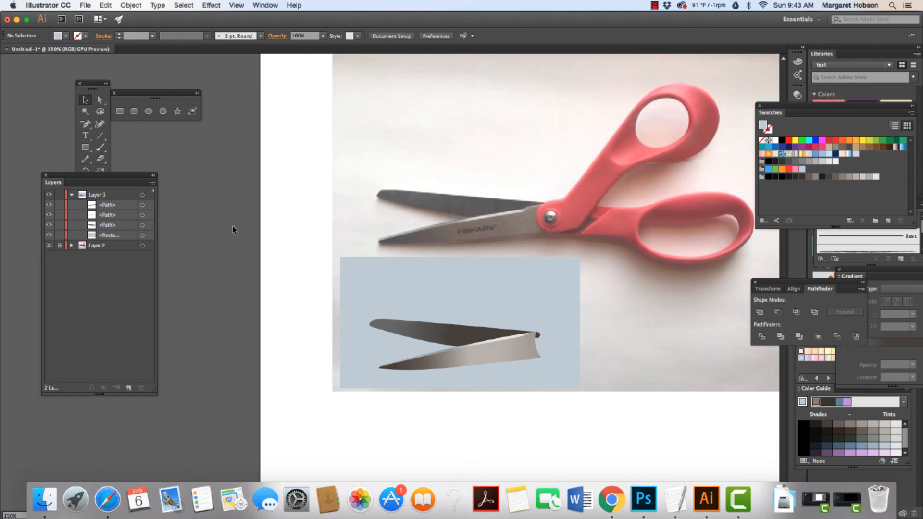